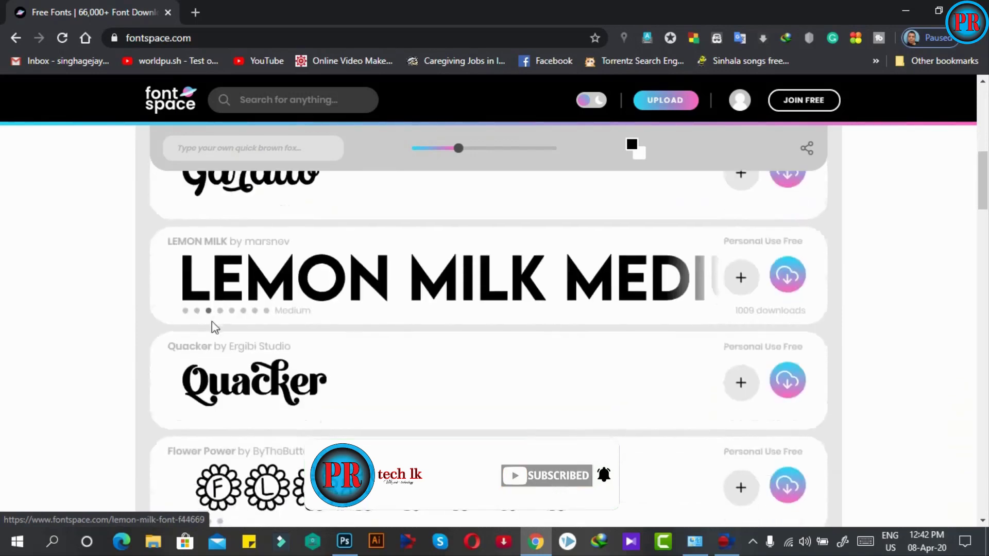
# Look through the handpicked free fonts listed on the FontSpace home page.
pyautogui.scroll(-9, 212, 322)
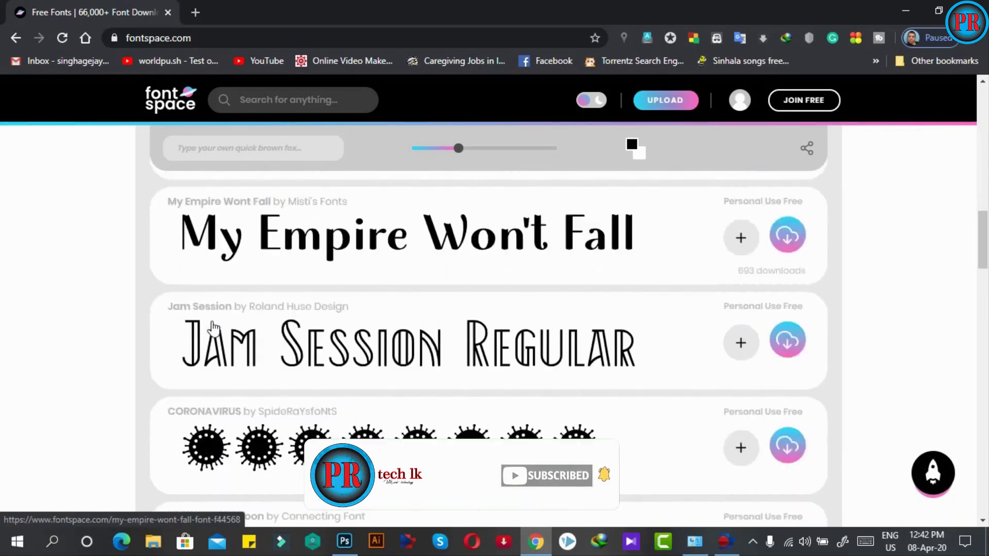
pyautogui.scroll(-5, 213, 327)
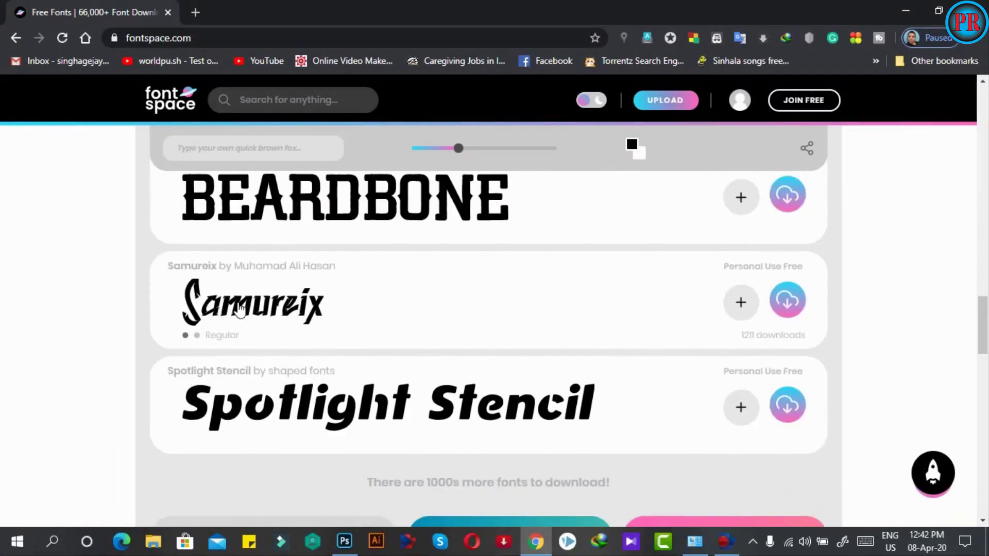
pyautogui.scroll(4, 239, 307)
pyautogui.scroll(16, 238, 307)
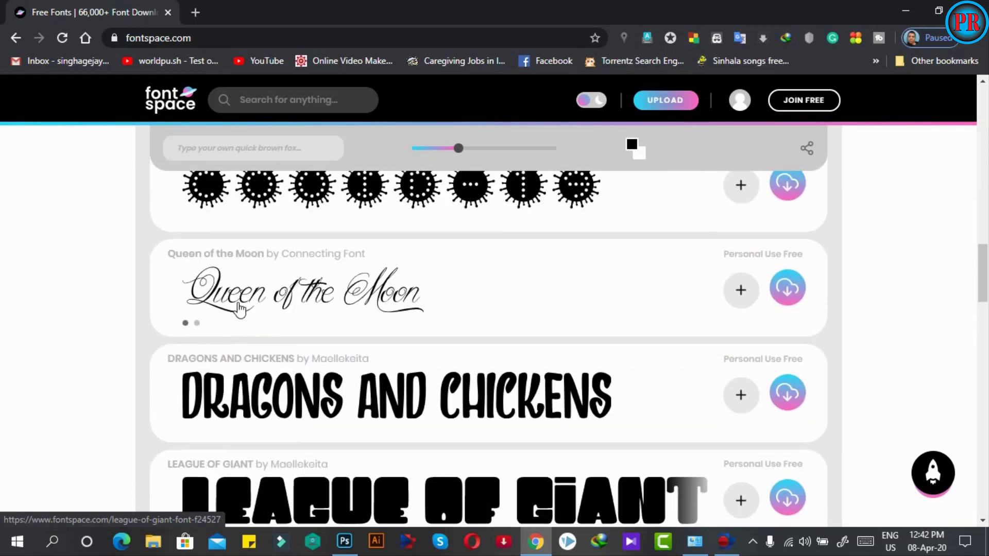
pyautogui.scroll(10, 238, 308)
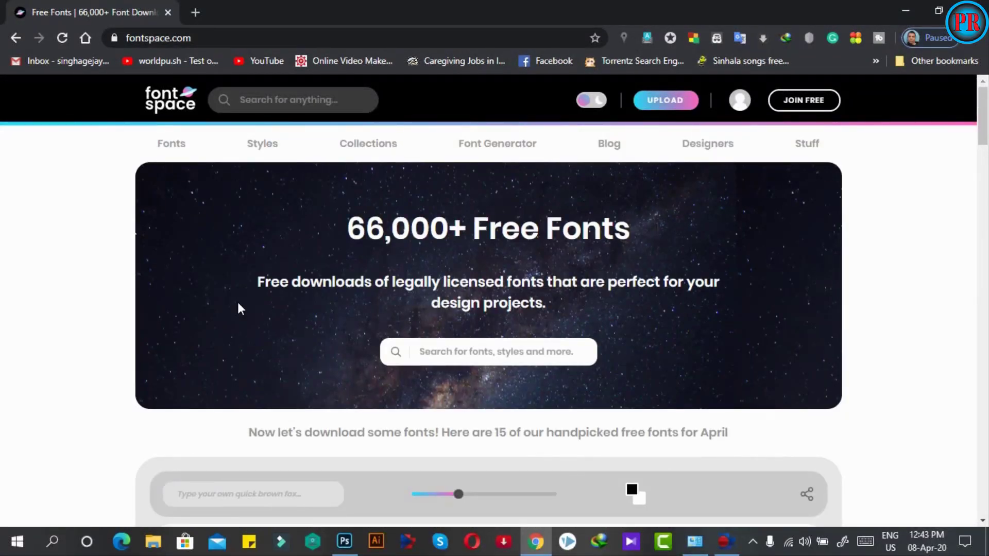
# Download the LEMON MILK font as lemon-milk-font.zip into the Downloads\Compressed folder.
pyautogui.scroll(-3, 238, 308)
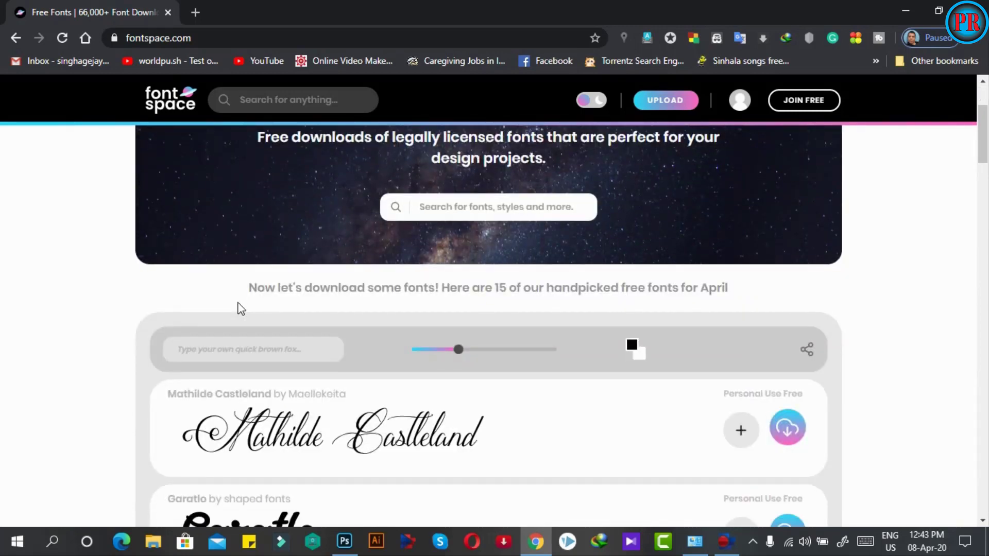
pyautogui.scroll(-3, 238, 307)
pyautogui.scroll(-3, 354, 331)
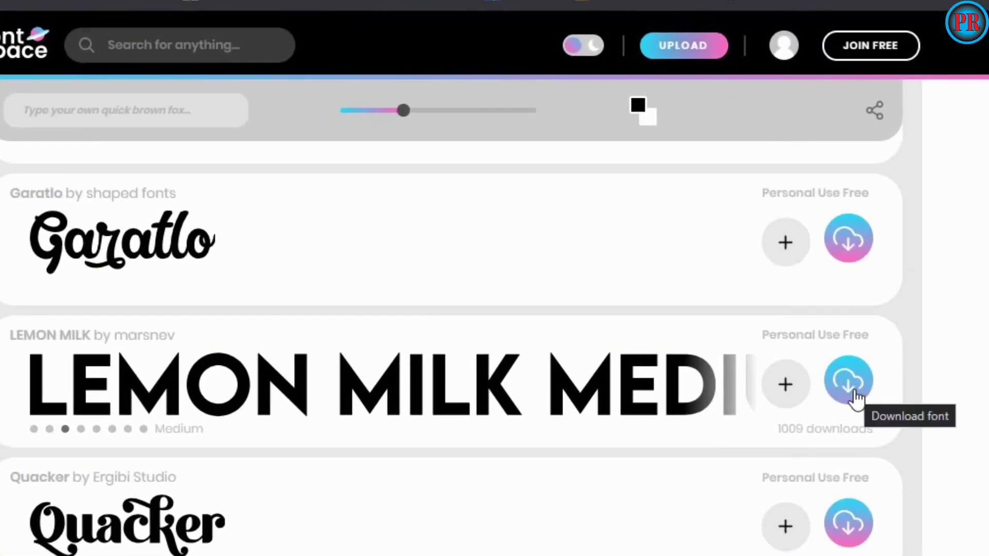
pyautogui.click(859, 396)
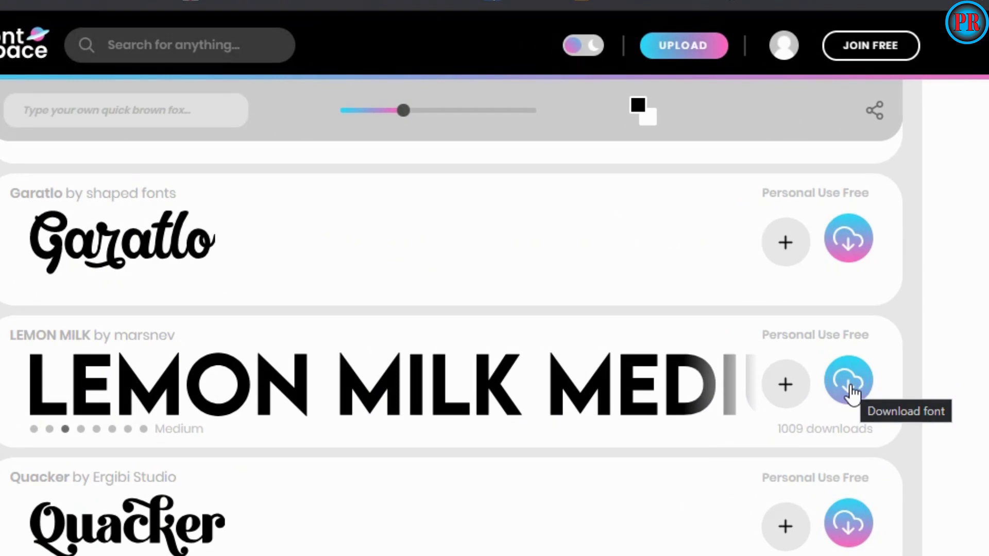
pyautogui.click(851, 393)
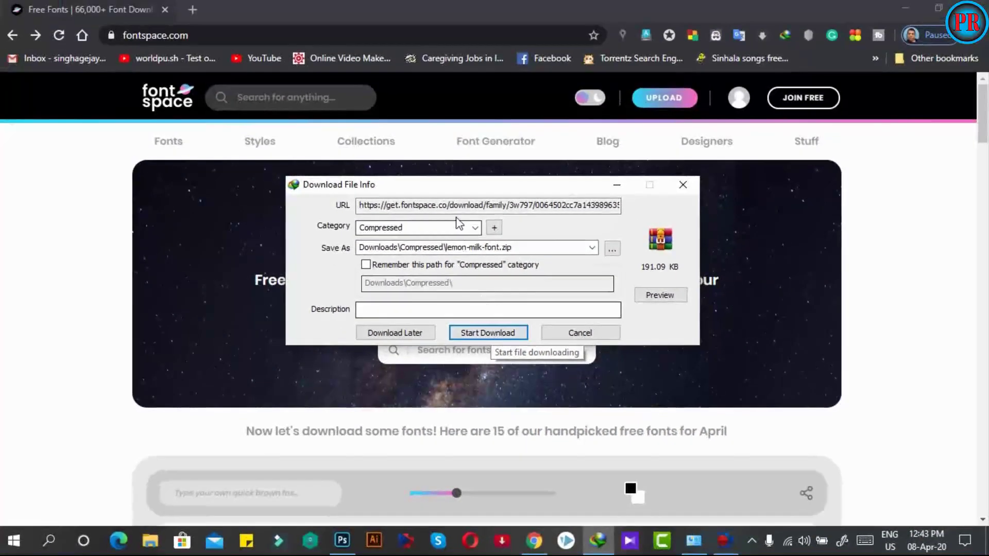
pyautogui.moveTo(470, 183); pyautogui.dragTo(272, 200)
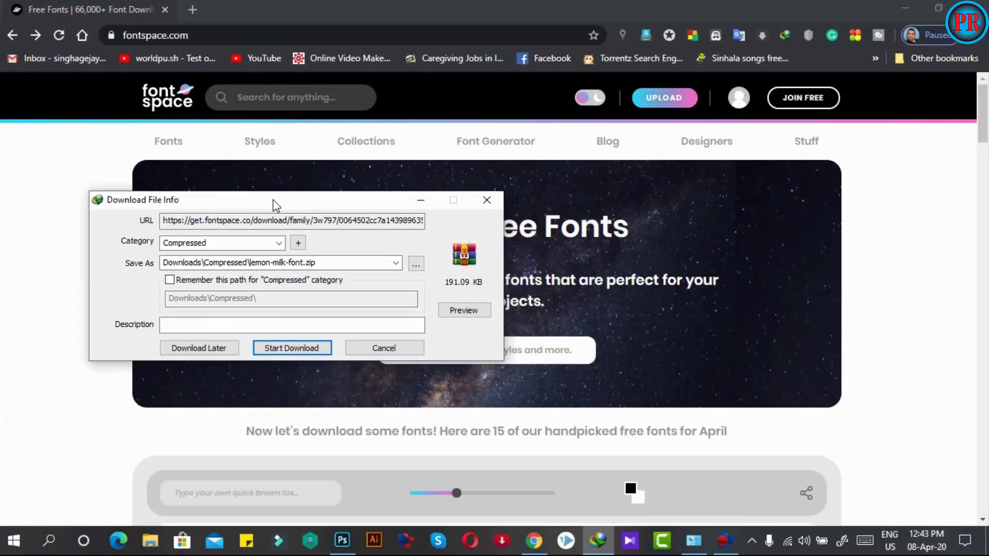
pyautogui.click(291, 348)
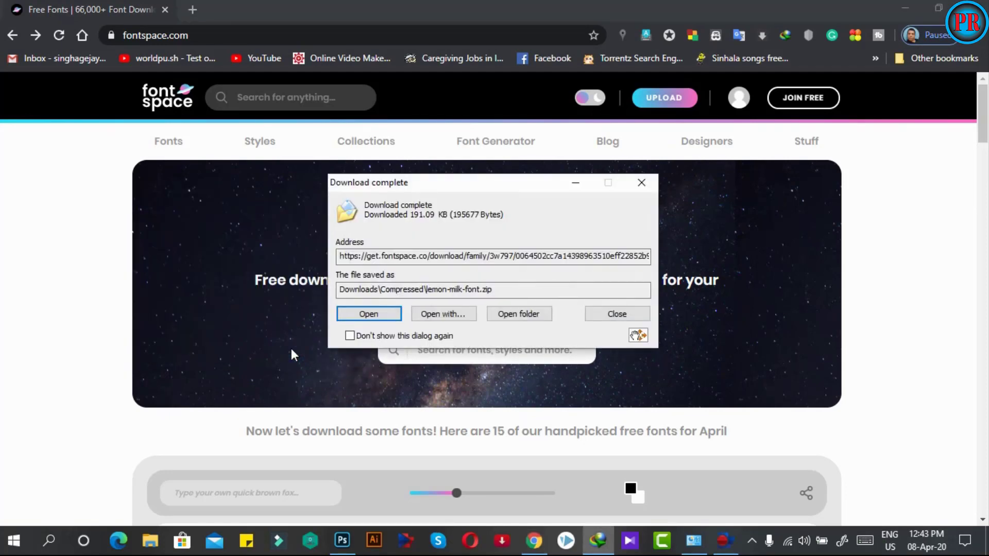
# Open the folder containing the finished download and cut lemon-milk-font.zip.
pyautogui.click(521, 315)
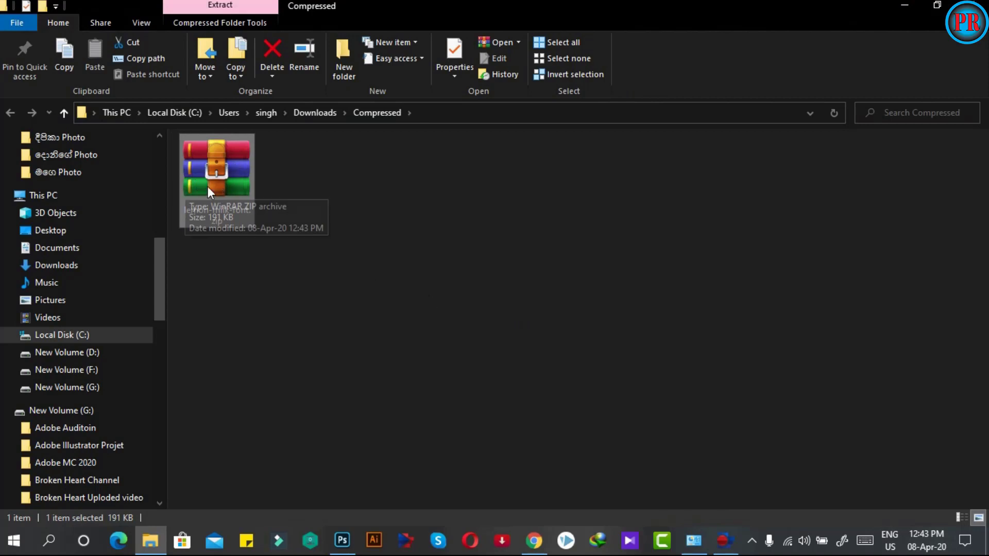
pyautogui.rightClick(216, 171)
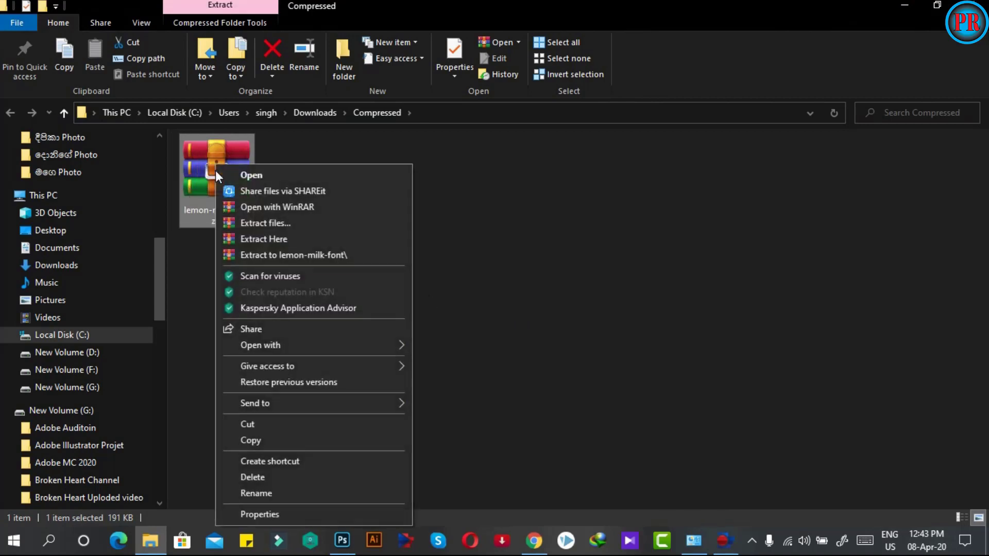
pyautogui.click(249, 427)
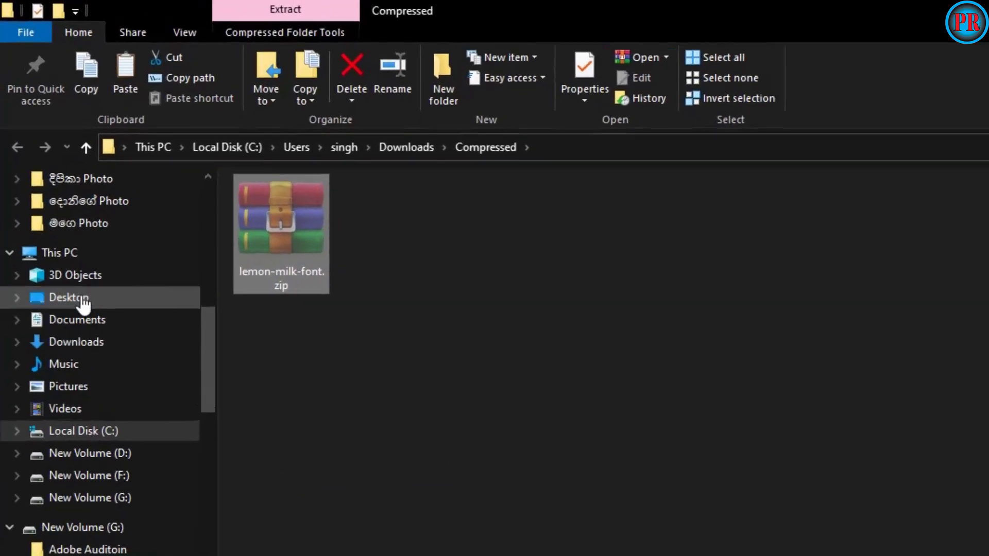
# Create a folder named "New Font" on the Desktop.
pyautogui.click(77, 302)
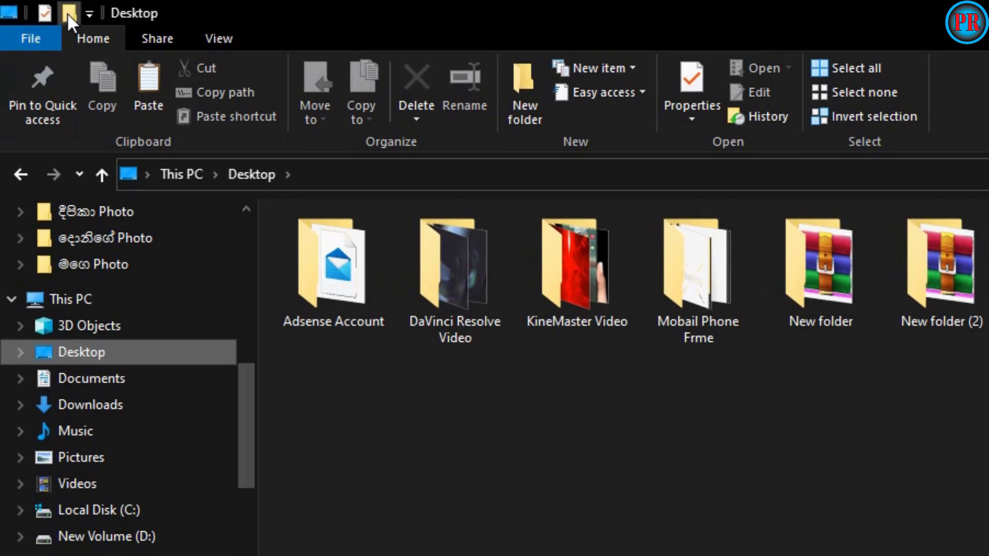
pyautogui.hotkey('ctrl', 'v')
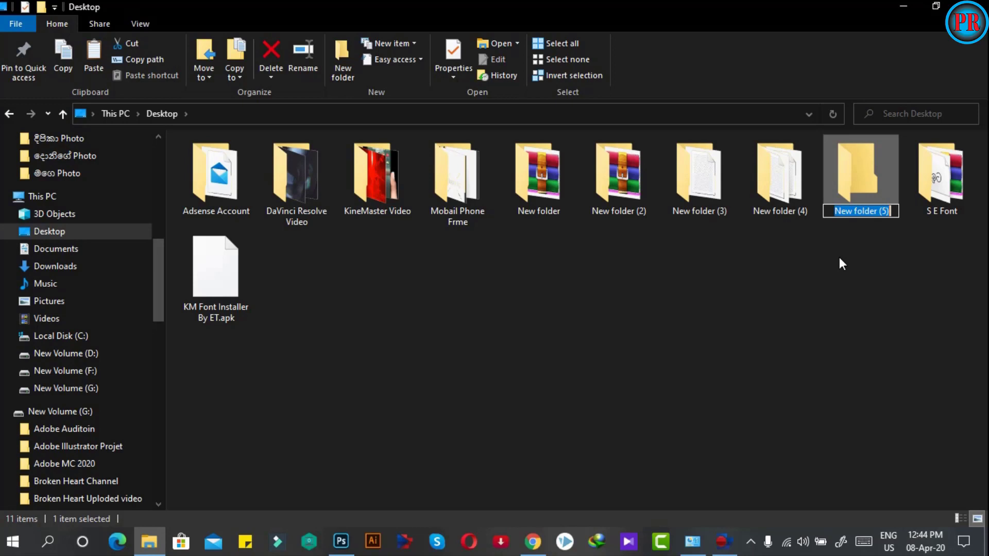
pyautogui.write('New')
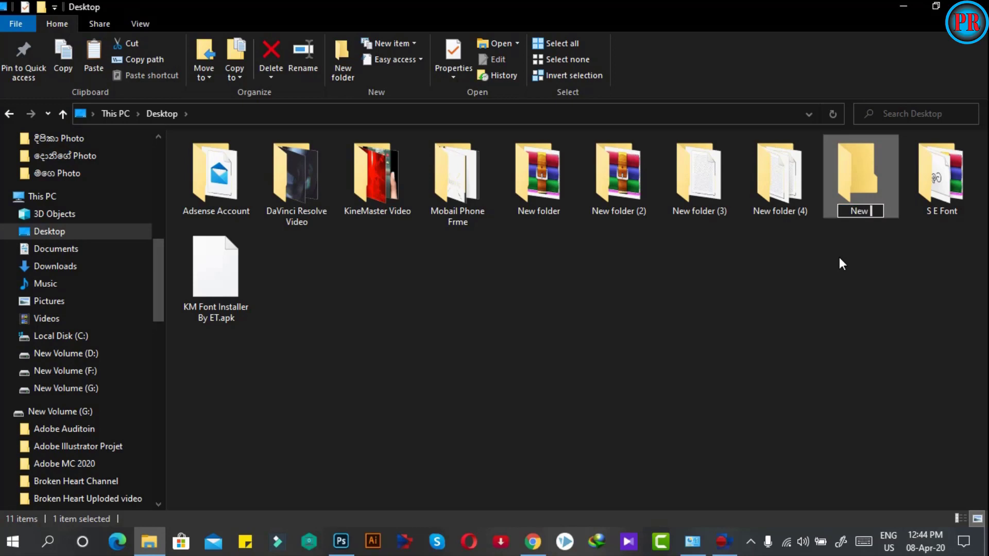
pyautogui.write(' Font')
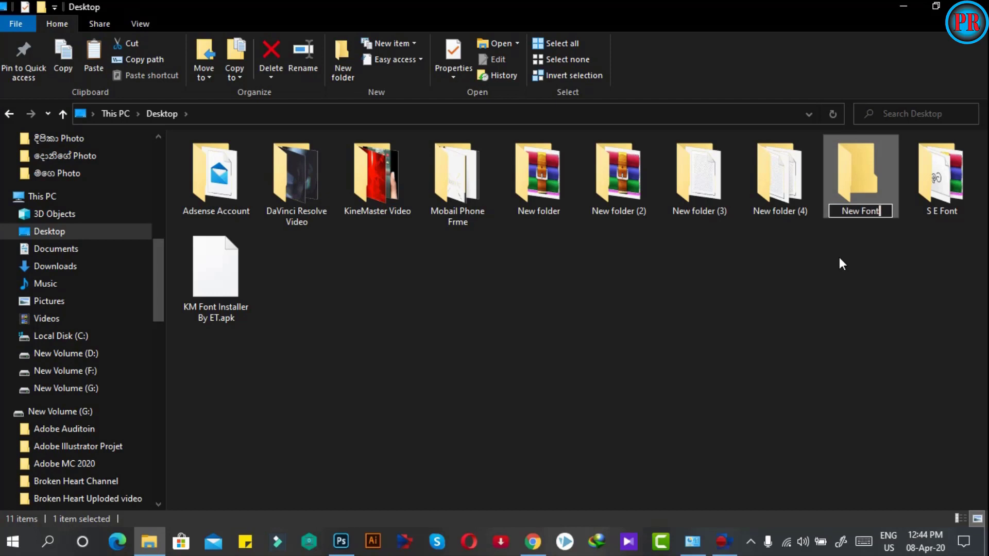
pyautogui.click(876, 174)
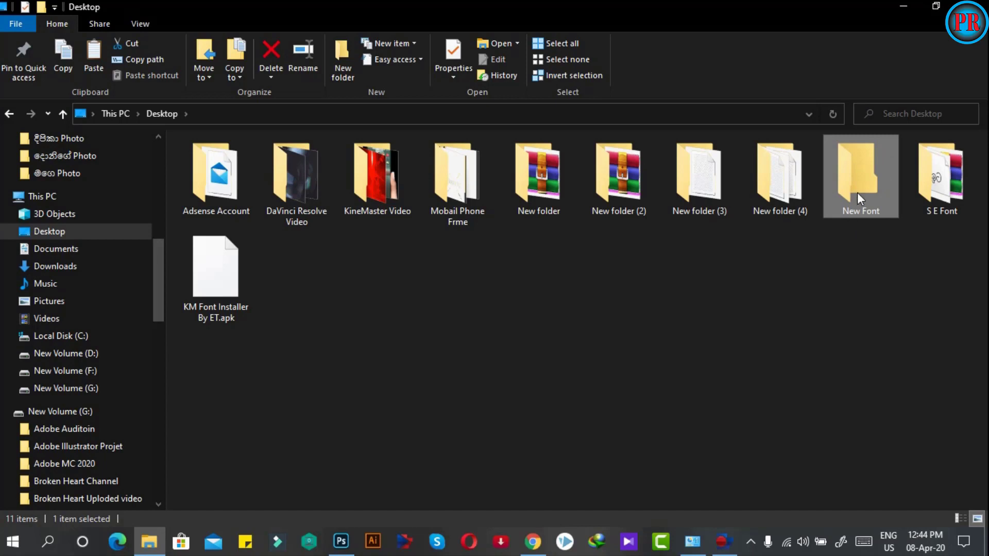
# Paste the cut lemon-milk-font.zip archive into the New Font folder.
pyautogui.doubleClick(857, 183)
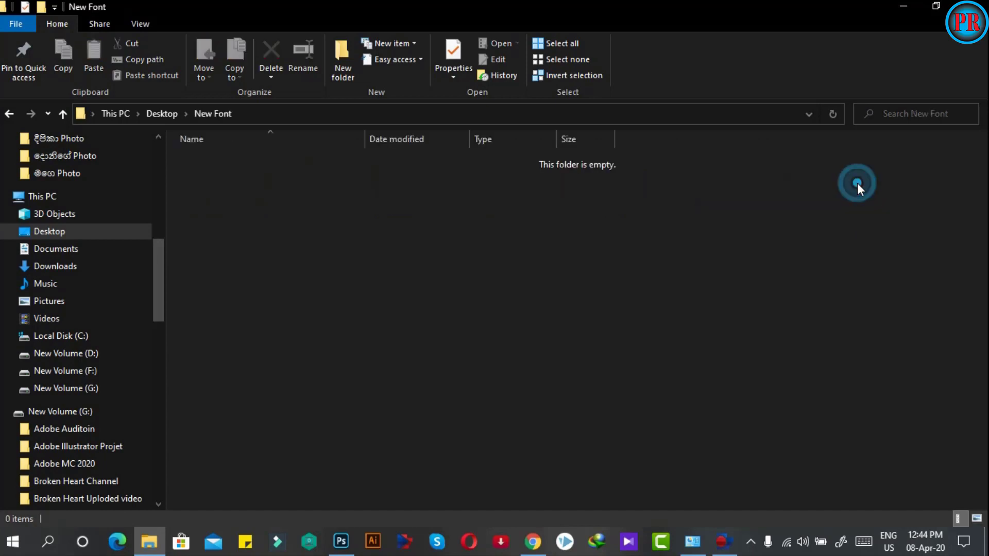
pyautogui.rightClick(348, 242)
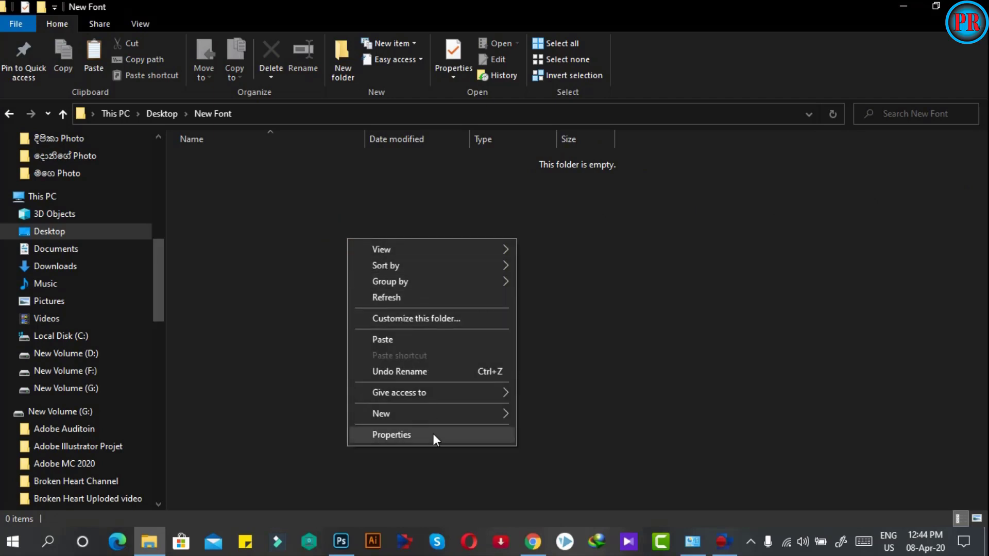
pyautogui.click(385, 341)
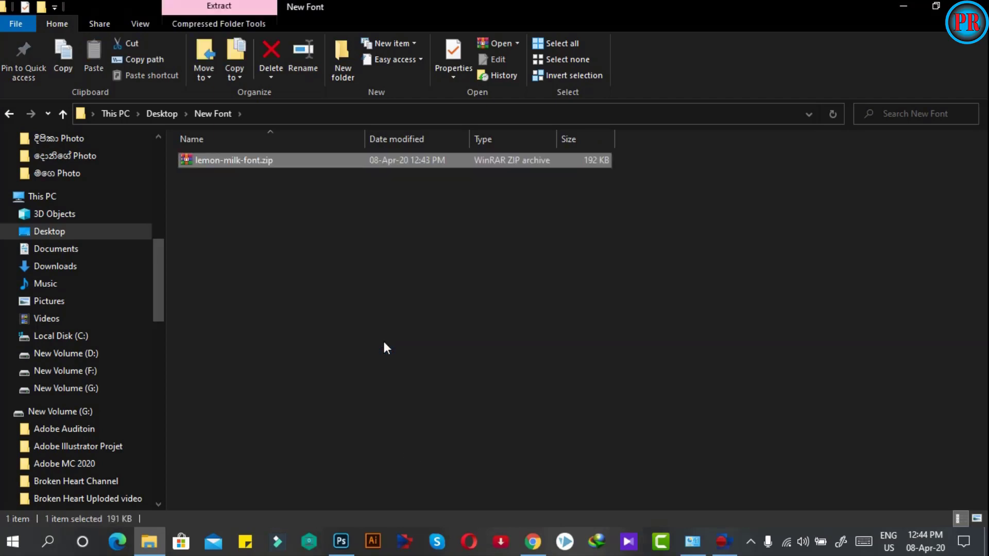
# Show the New Font folder's contents as large thumbnails and extract lemon-milk-font.zip directly into that folder.
pyautogui.click(977, 519)
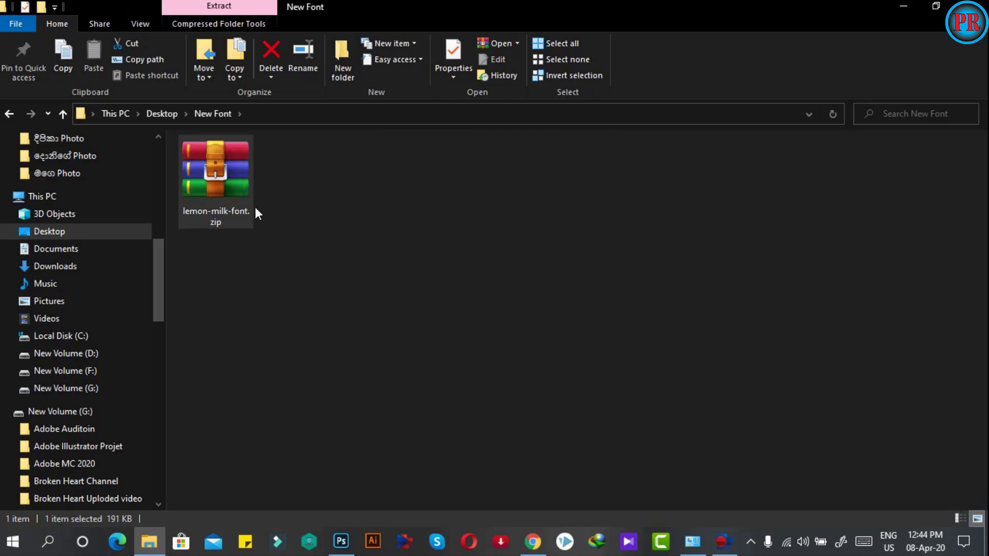
pyautogui.click(225, 171)
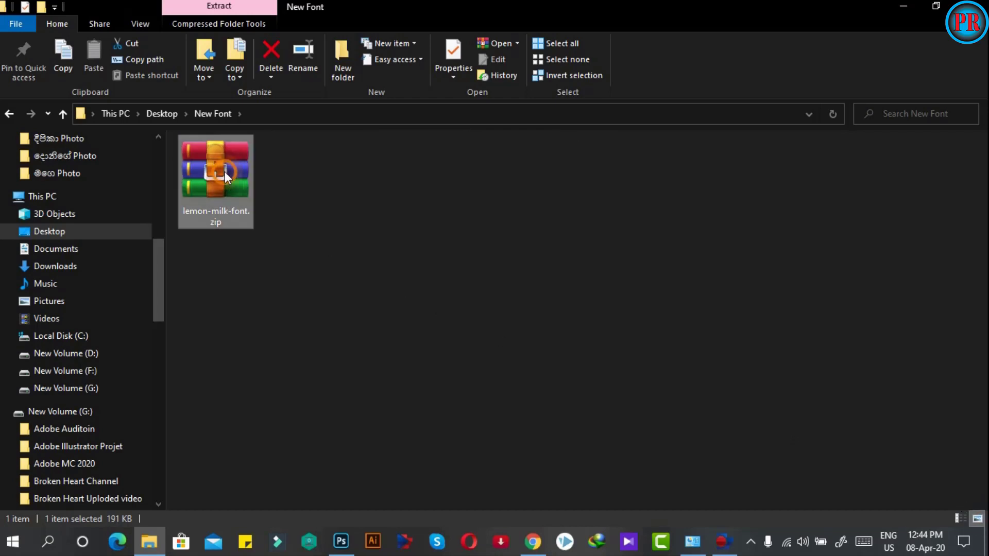
pyautogui.rightClick(224, 172)
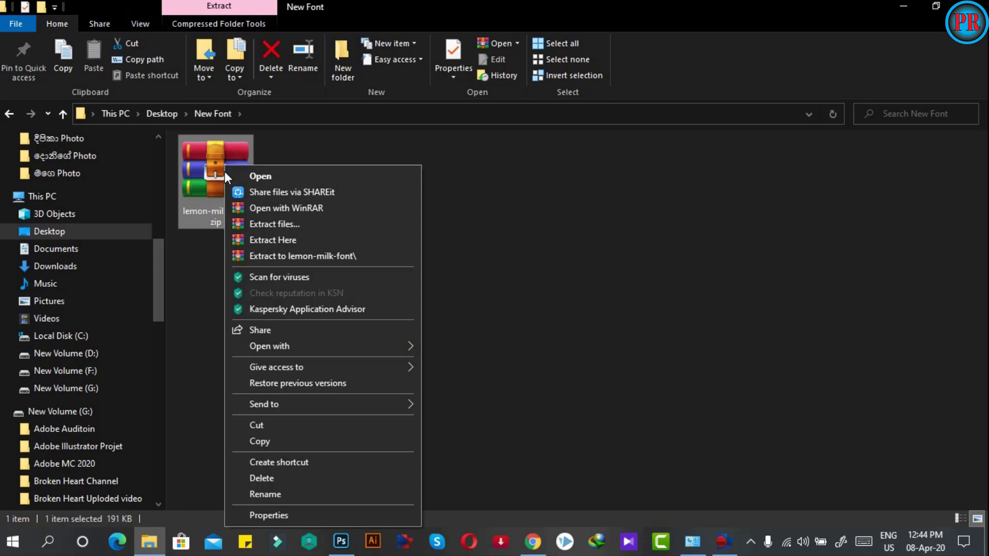
pyautogui.click(288, 241)
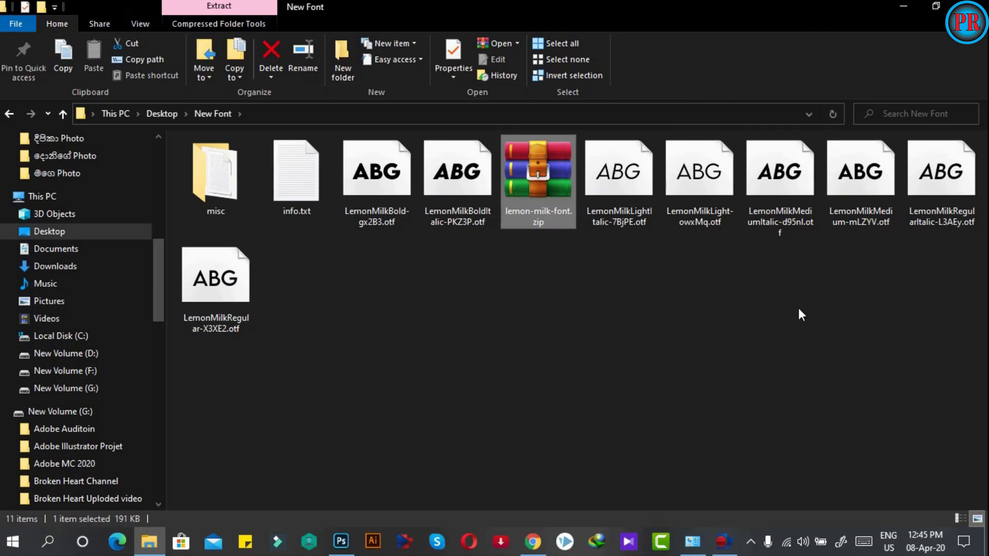
# Shrink the New Font folder window from full screen, switch to Control Panel, and open its Fonts collection.
pyautogui.click(936, 6)
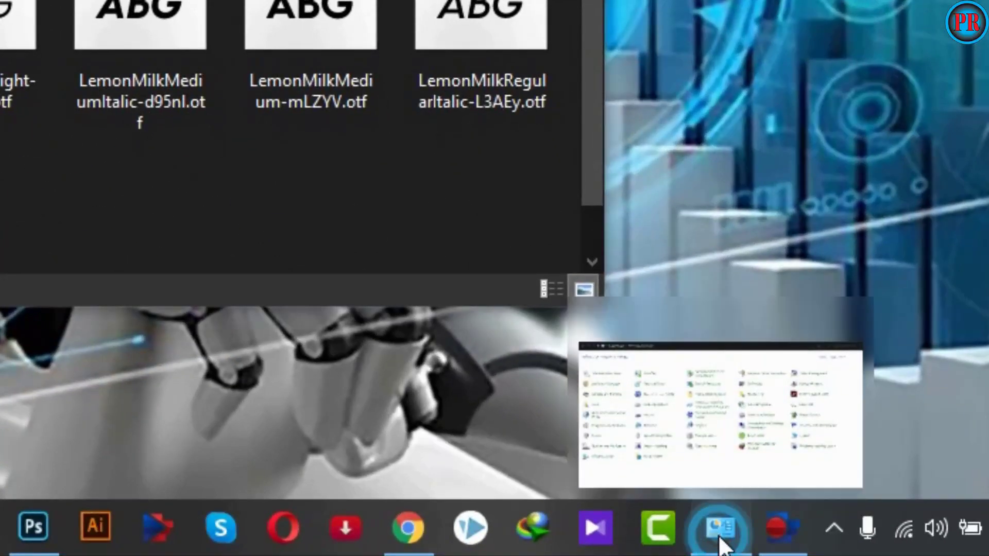
pyautogui.click(707, 546)
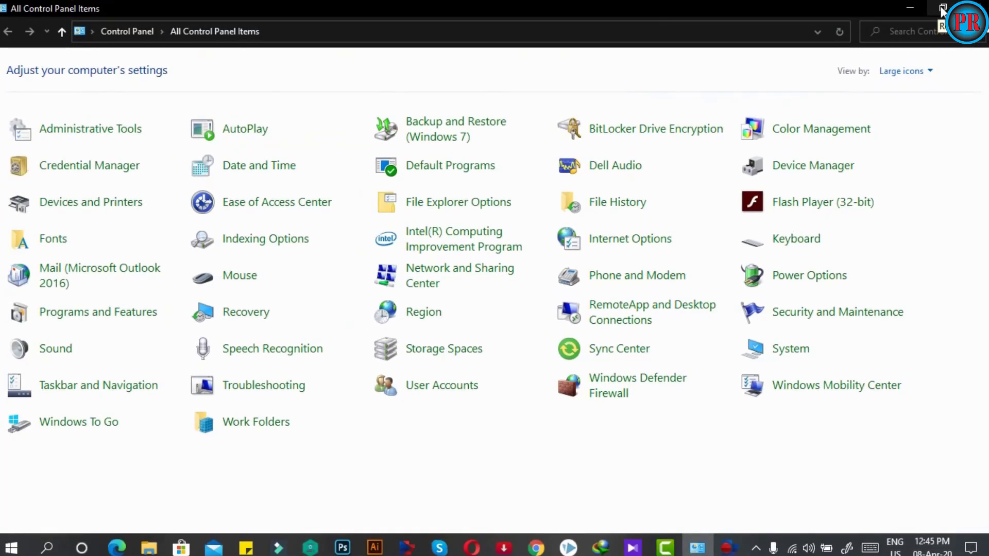
pyautogui.click(53, 241)
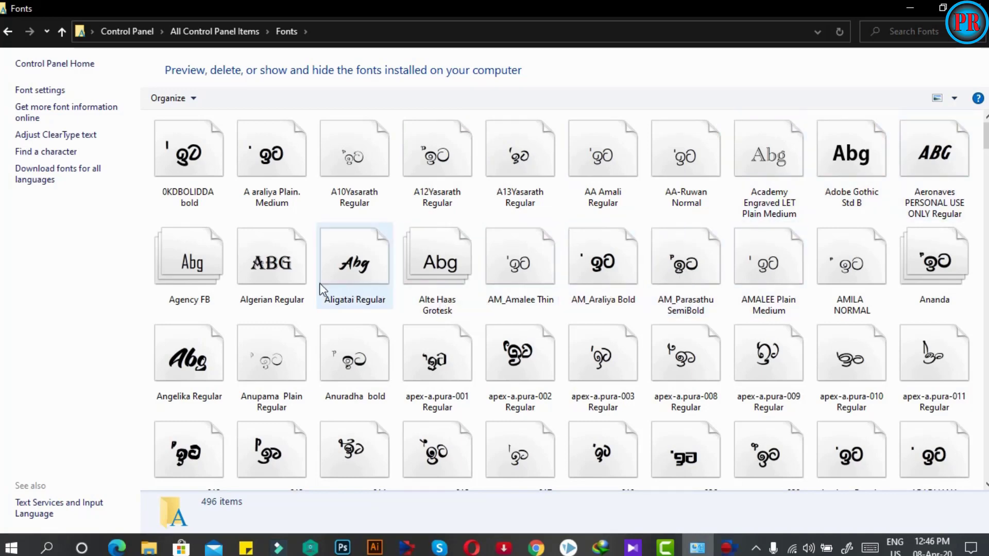
# Look through the collection of fonts installed on the computer.
pyautogui.scroll(-5, 412, 333)
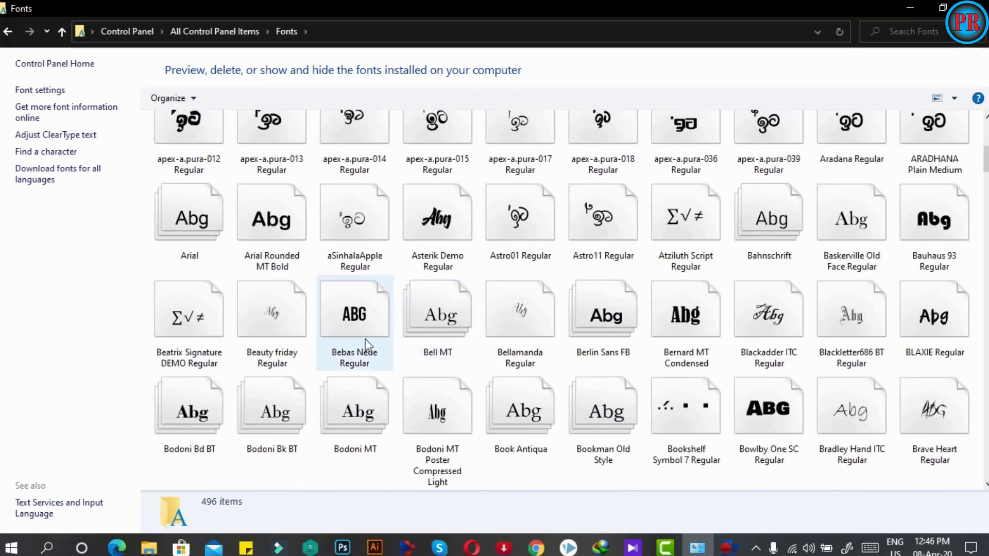
pyautogui.scroll(-5, 375, 347)
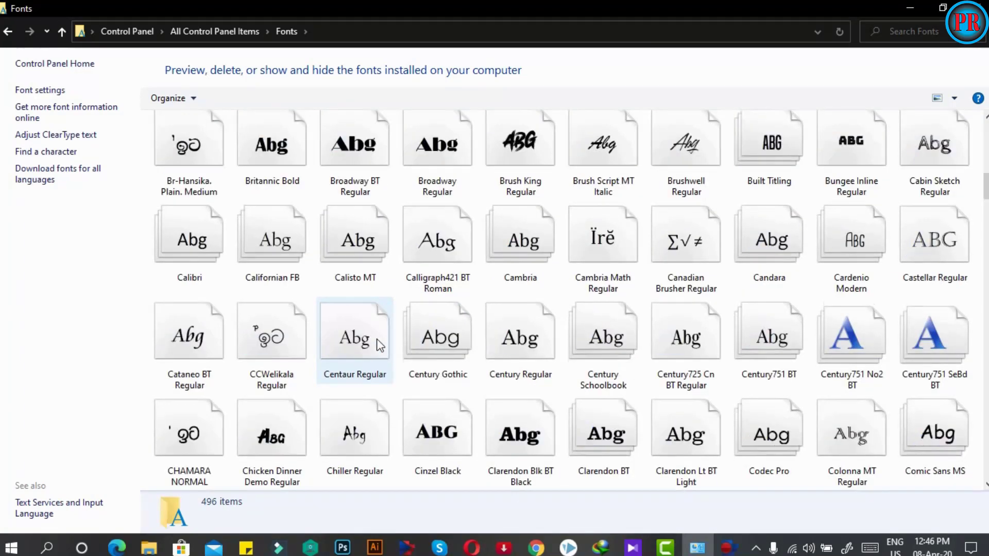
pyautogui.scroll(-5, 379, 344)
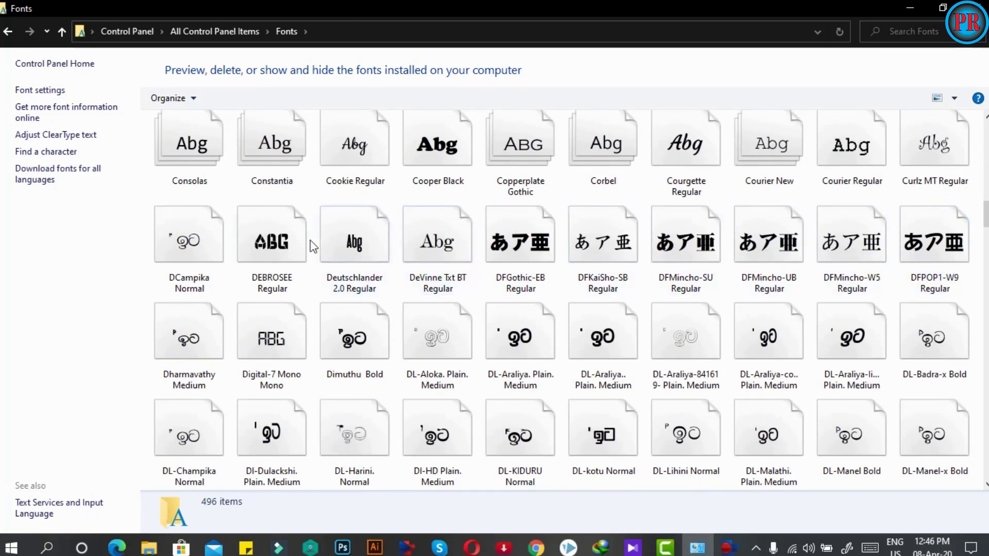
pyautogui.scroll(-3, 356, 288)
pyautogui.scroll(-5, 360, 304)
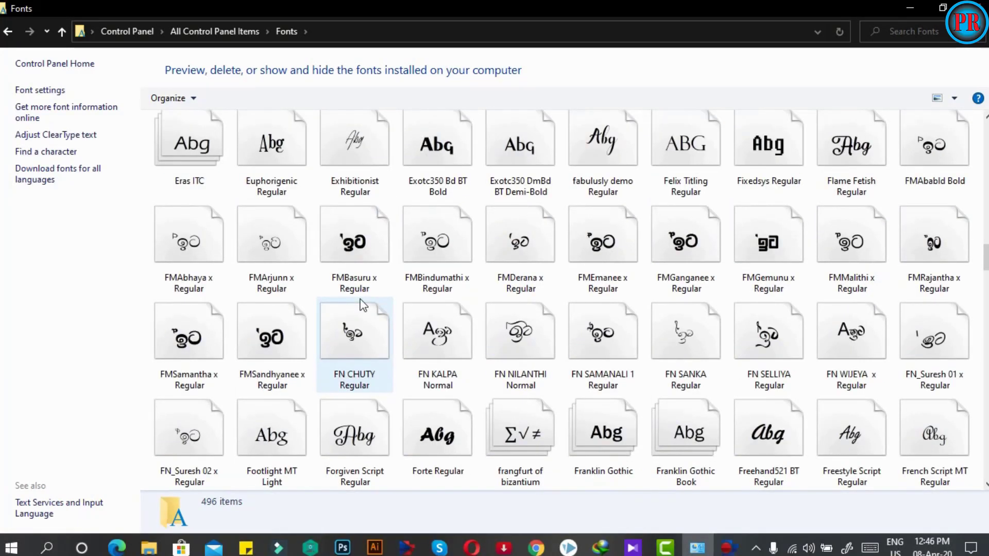
pyautogui.scroll(-5, 363, 305)
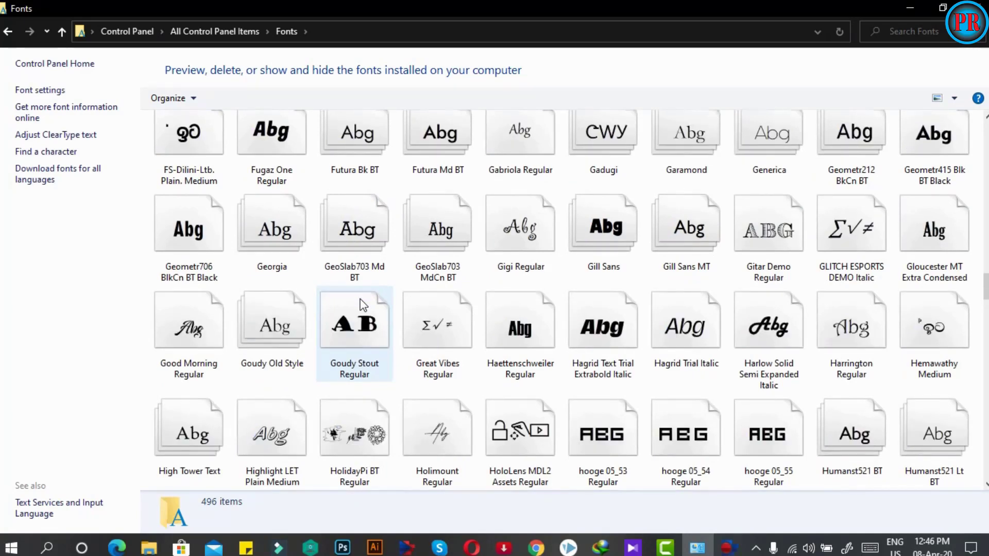
pyautogui.scroll(-5, 363, 304)
pyautogui.scroll(-5, 363, 305)
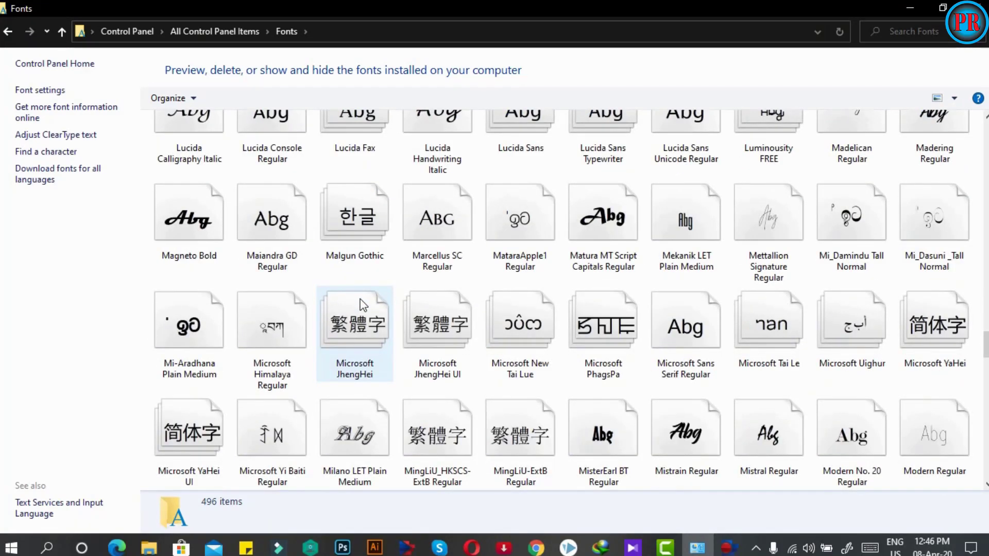
pyautogui.scroll(-5, 363, 304)
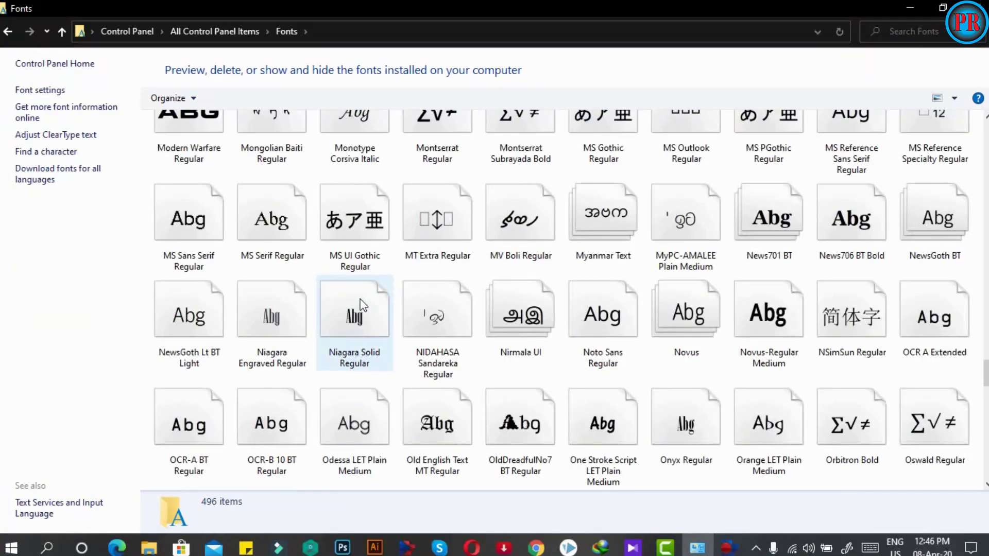
# Copy the last LEMON MILK font file from the New Font folder into the Windows Fonts collection.
pyautogui.scroll(-3, 475, 328)
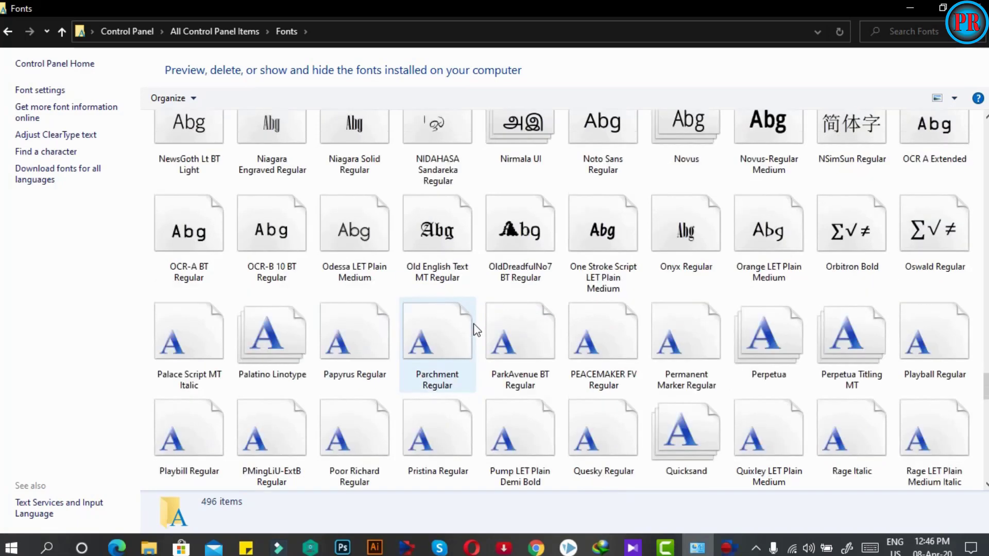
pyautogui.scroll(-3, 475, 328)
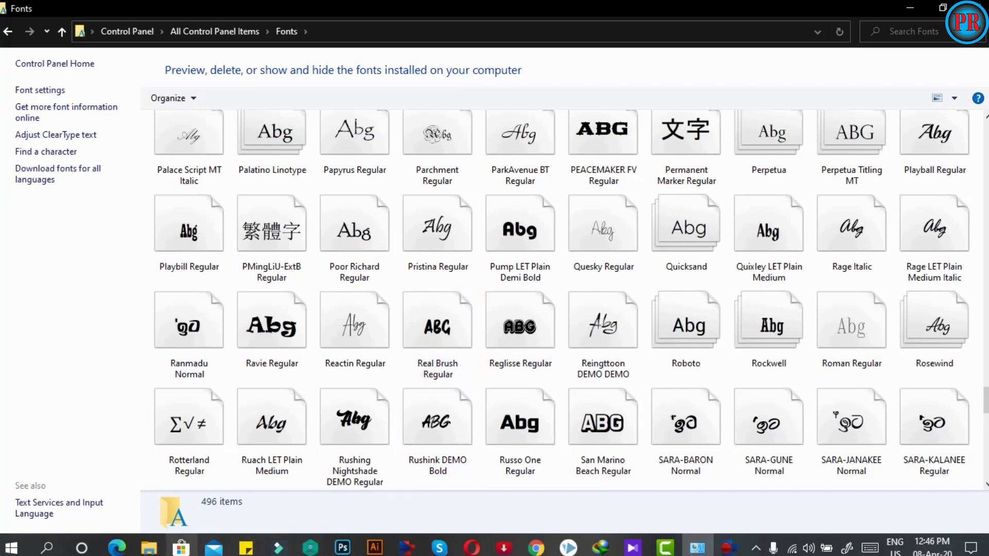
pyautogui.moveTo(149, 547)
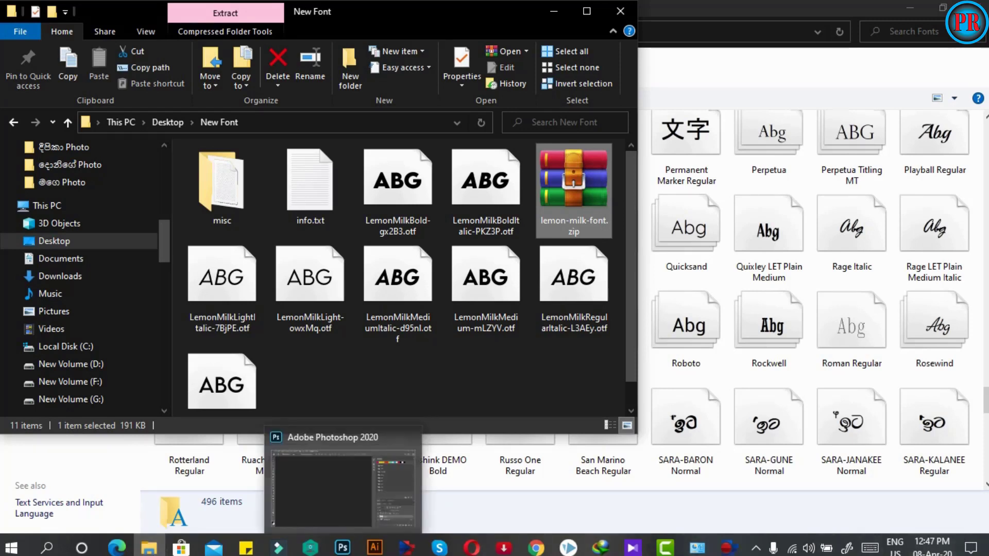
pyautogui.scroll(-10, 361, 464)
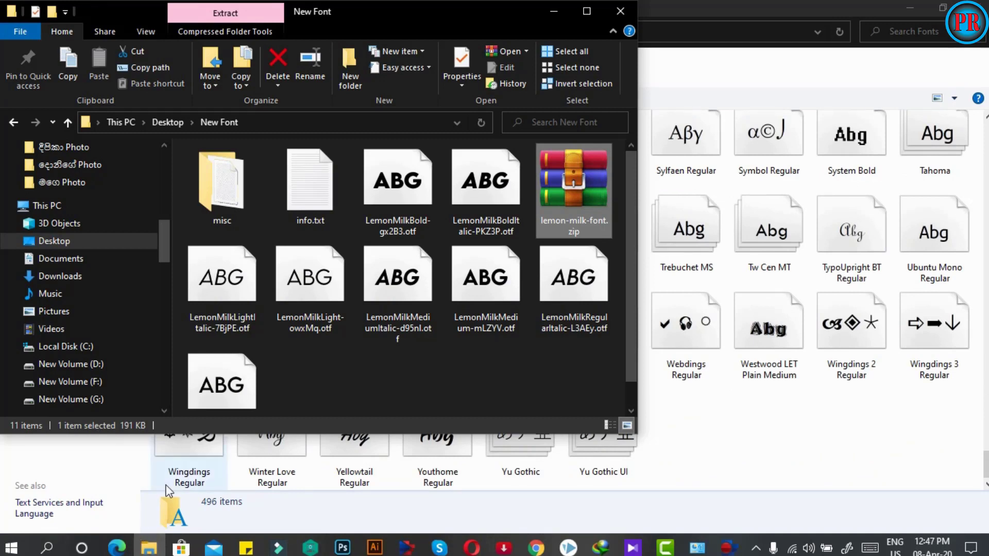
pyautogui.doubleClick(228, 386)
pyautogui.moveTo(229, 386); pyautogui.dragTo(714, 468)
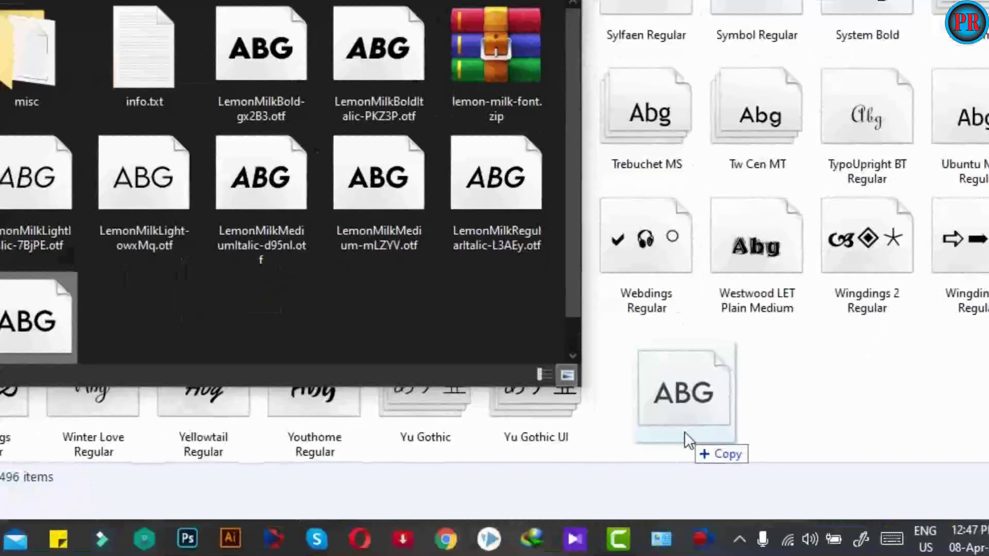
pyautogui.moveTo(685, 431); pyautogui.dragTo(686, 433)
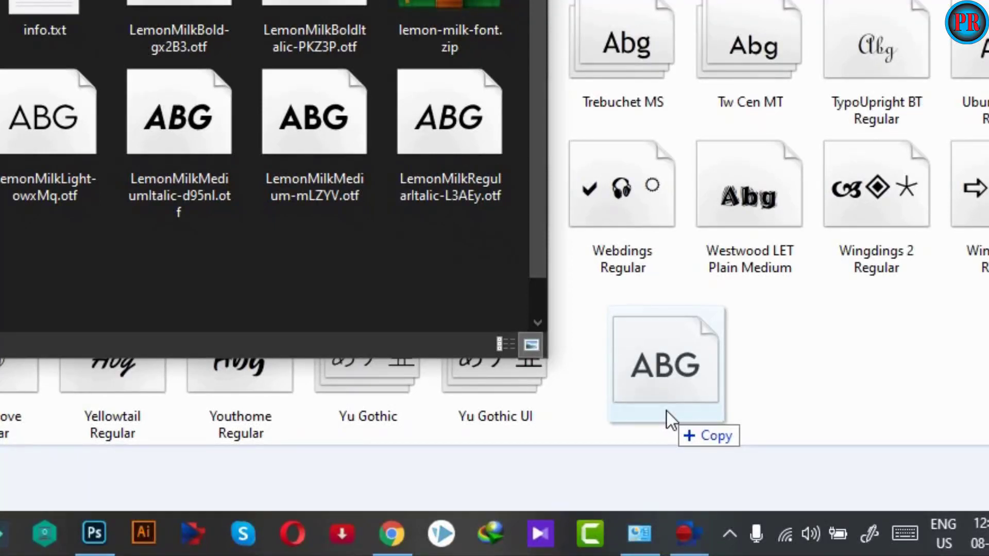
pyautogui.moveTo(667, 411); pyautogui.dragTo(666, 412)
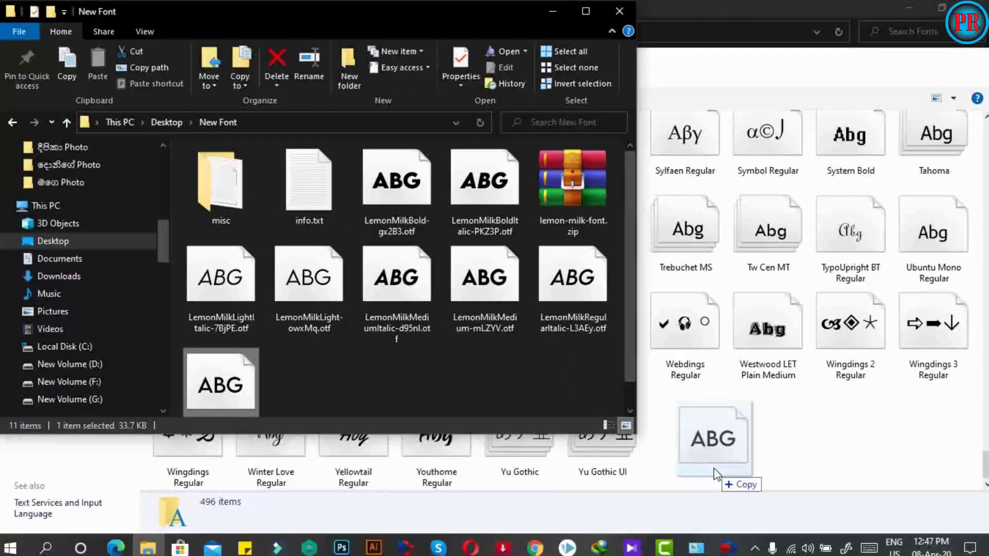
pyautogui.moveTo(714, 471); pyautogui.dragTo(714, 471)
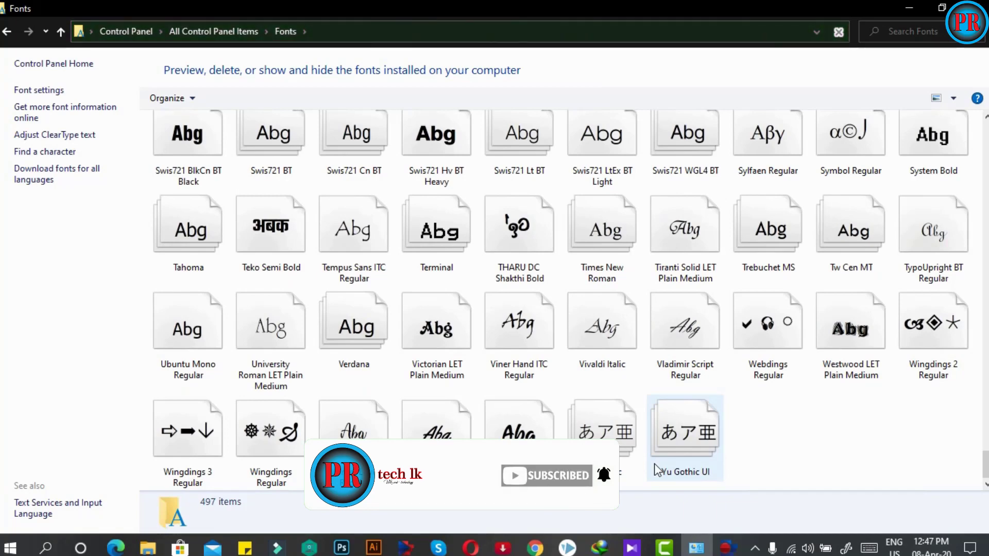
# Return to the New Font folder, open LemonMilkBold-gx2B3.otf, and install the LEMON MILK Bold font.
pyautogui.click(148, 547)
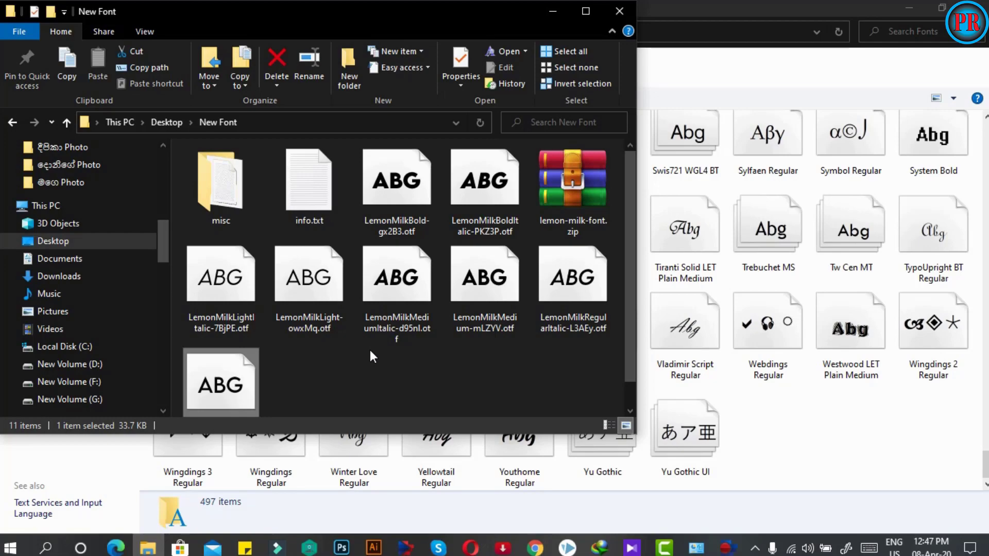
pyautogui.click(394, 184)
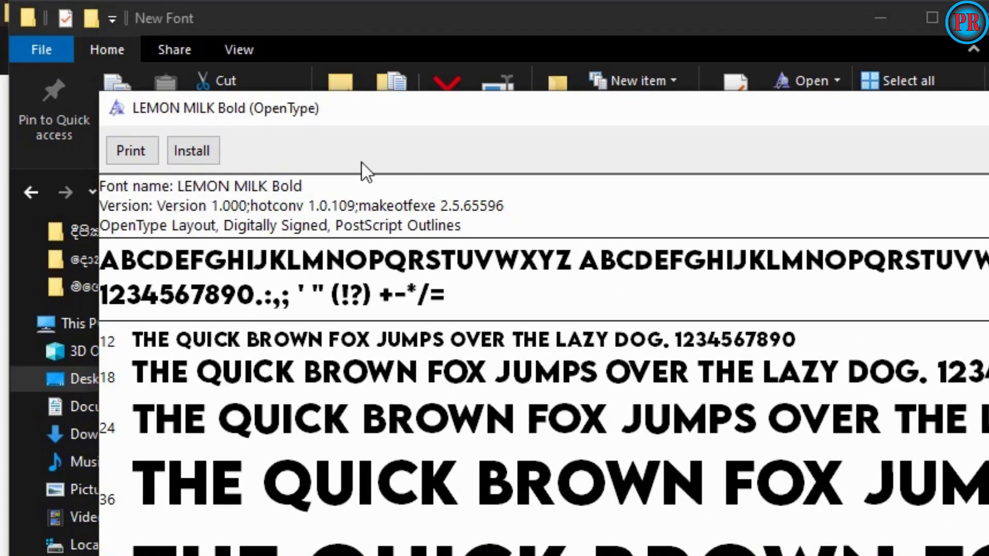
pyautogui.click(191, 152)
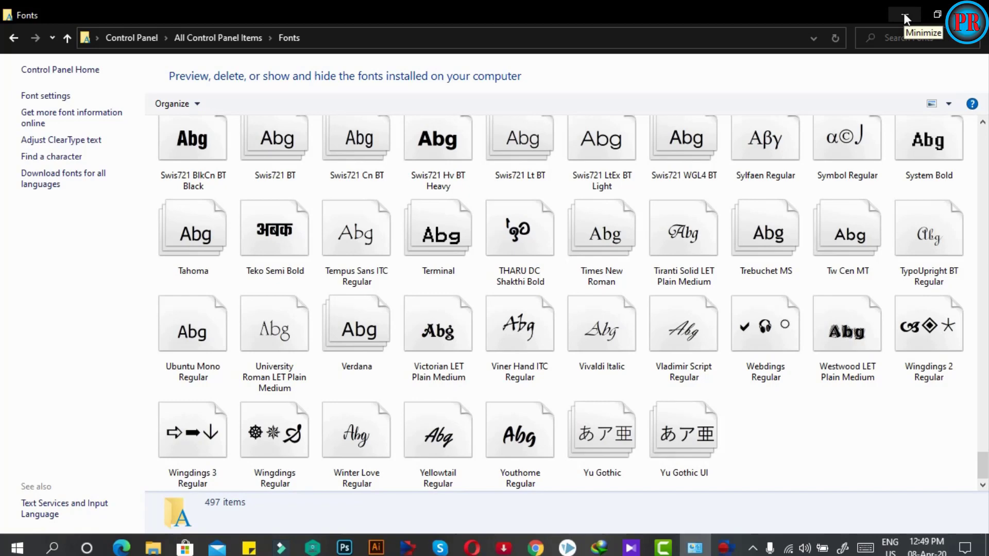
# Switch to Photoshop and create a 1920 x 1080 px, 300 ppi RGB document with the custom red background ff2508.
pyautogui.click(903, 17)
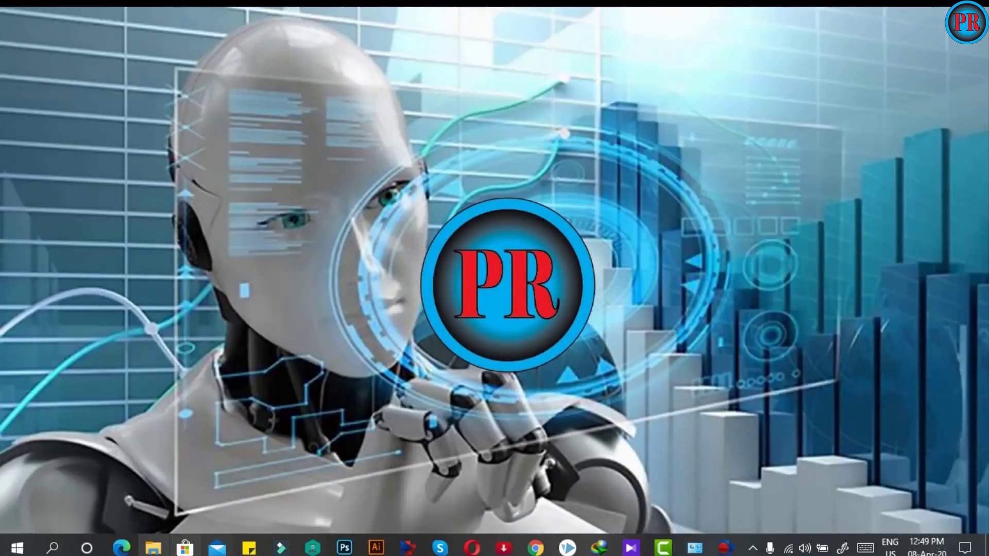
pyautogui.click(344, 547)
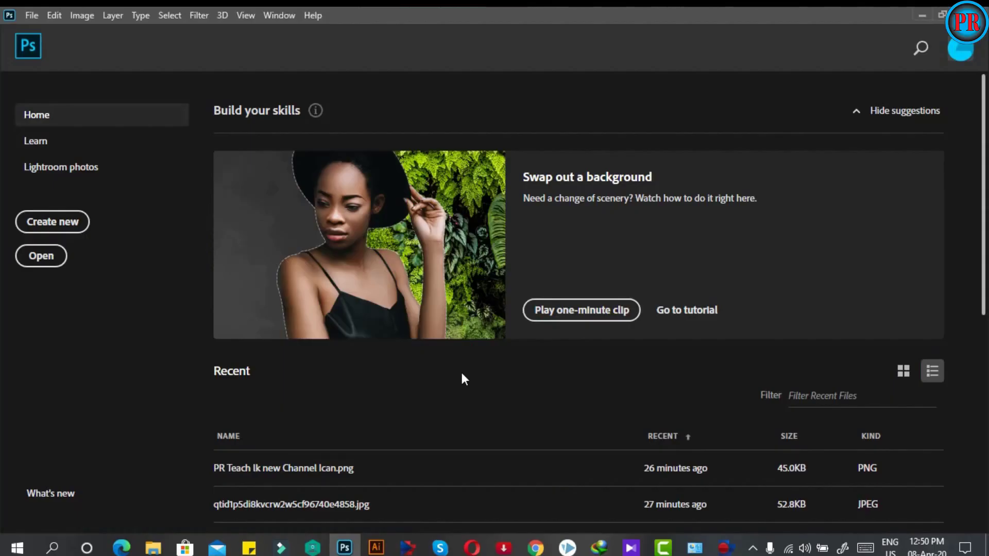
pyautogui.click(51, 221)
pyautogui.click(837, 384)
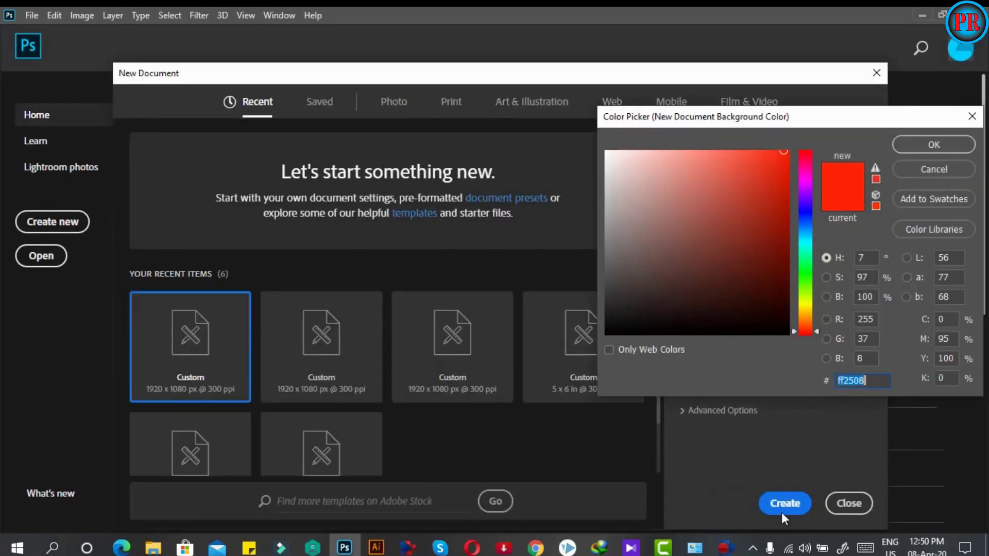
pyautogui.press('Return')
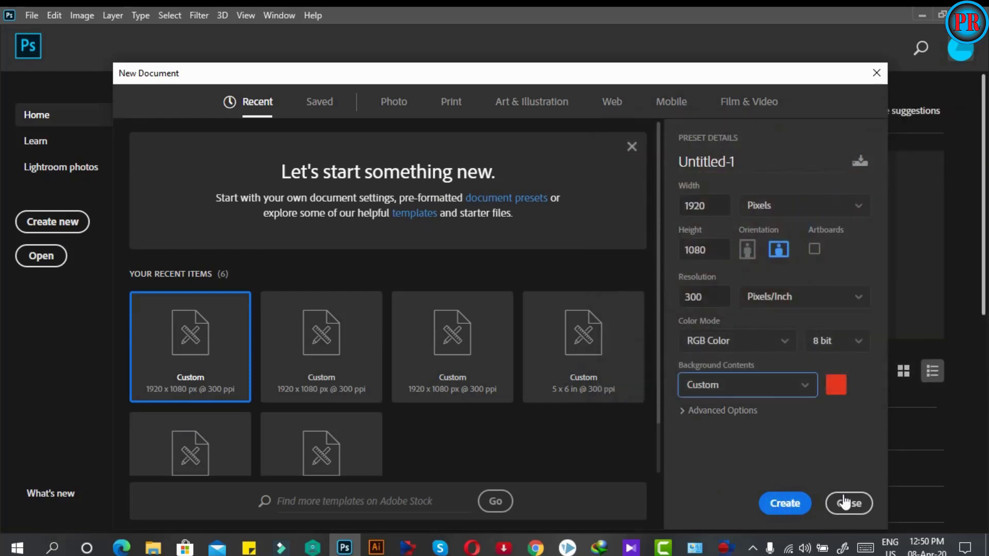
pyautogui.click(786, 504)
# Enlarge the floating document window and fit the red canvas inside it.
pyautogui.moveTo(507, 342); pyautogui.dragTo(643, 503)
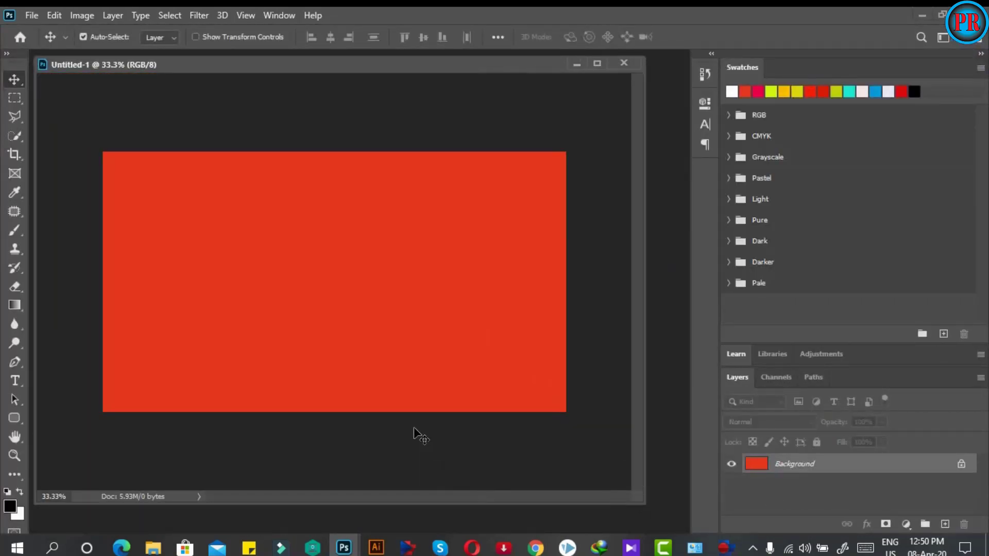
pyautogui.hotkey('ctrl', '0')
pyautogui.moveTo(639, 500); pyautogui.dragTo(692, 526)
pyautogui.hotkey('ctrl', '0')
pyautogui.scroll(-1, 599, 477)
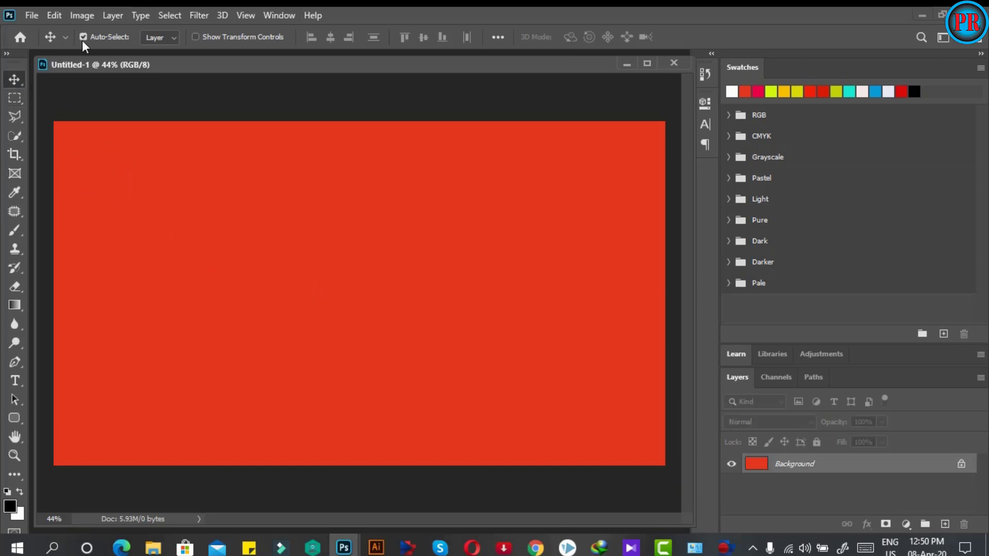
# Add a Lorem Ipsum placeholder text layer and move it to the upper middle of the canvas.
pyautogui.click(15, 381)
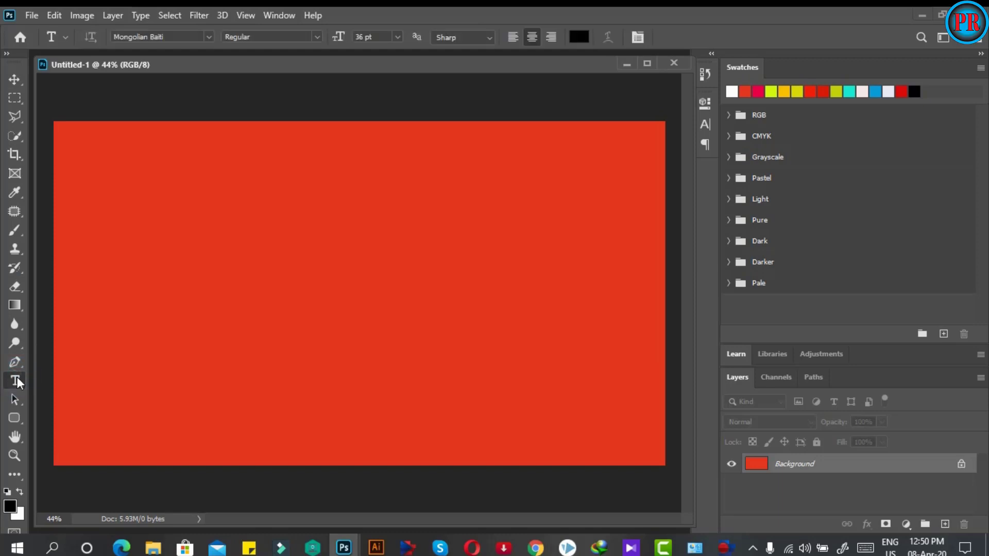
pyautogui.click(88, 162)
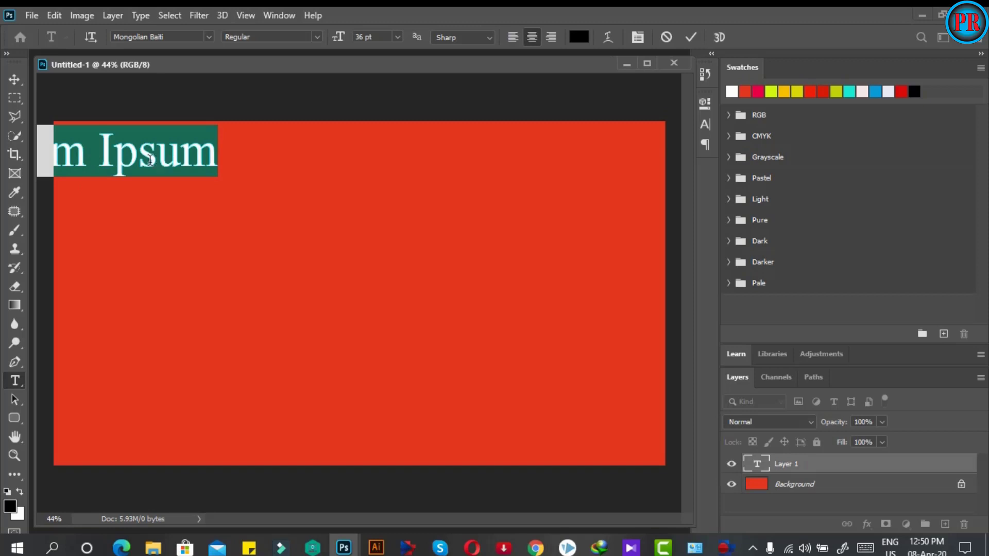
pyautogui.click(14, 79)
pyautogui.moveTo(97, 147); pyautogui.dragTo(336, 176)
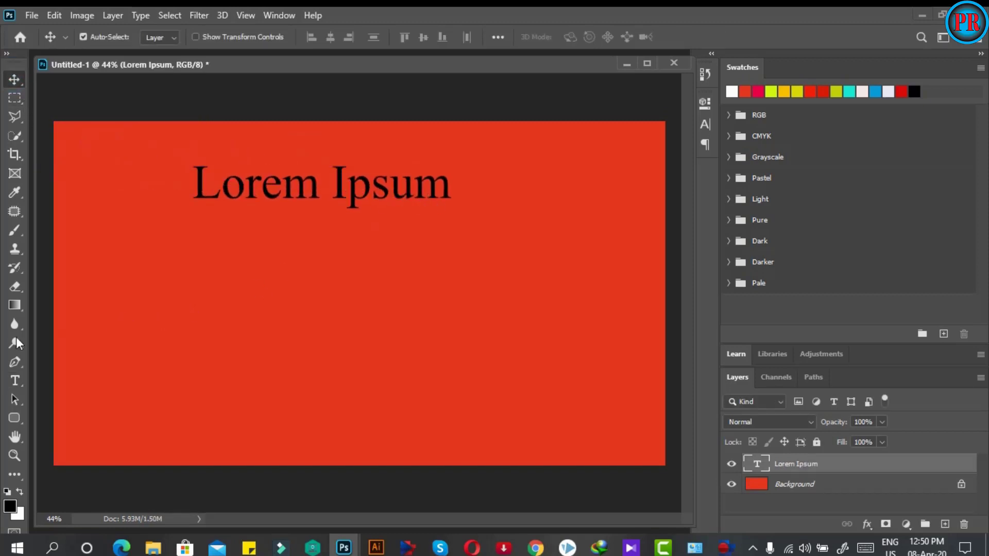
# Select the whole Lorem Ipsum text, search the fonts for "lemo", and apply LEMON MILK Bold to it.
pyautogui.click(14, 380)
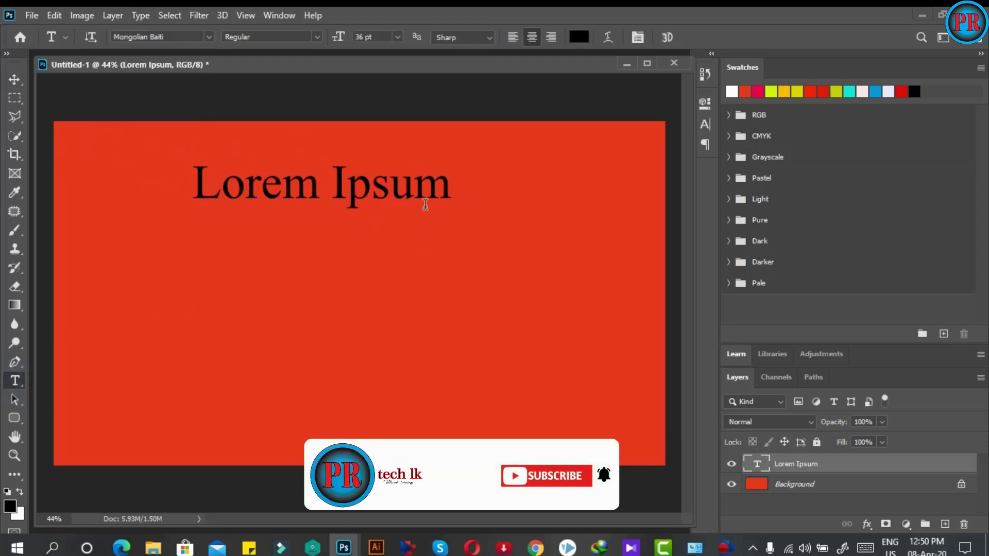
pyautogui.click(447, 184)
pyautogui.moveTo(451, 184); pyautogui.dragTo(154, 174)
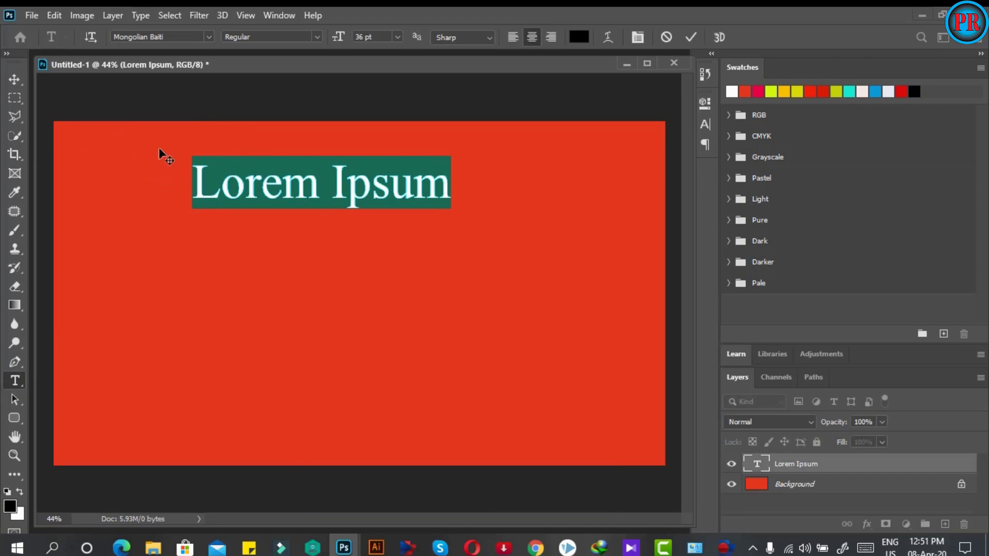
pyautogui.click(209, 37)
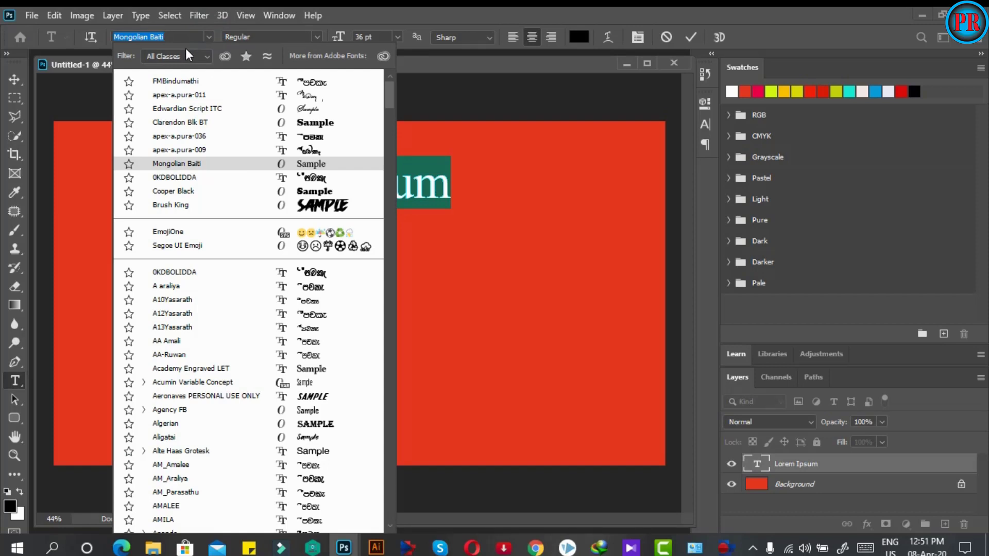
pyautogui.press('Down')
pyautogui.press('Down')
pyautogui.click(167, 34)
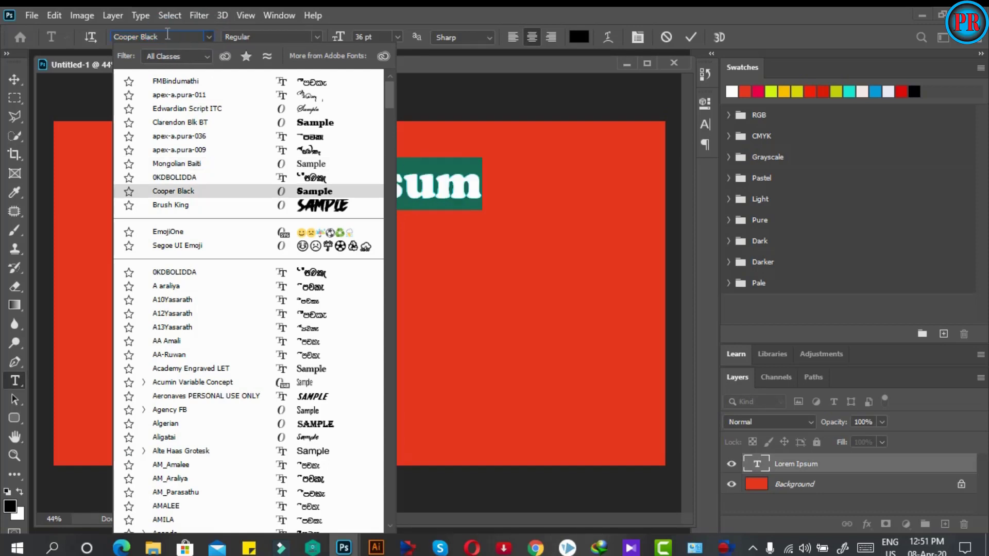
pyautogui.press('BackSpace')
pyautogui.press('BackSpace')
pyautogui.press('BackSpace')
pyautogui.press('BackSpace')
pyautogui.press('BackSpace')
pyautogui.press('BackSpace')
pyautogui.press('BackSpace')
pyautogui.press('BackSpace')
pyautogui.press('BackSpace')
pyautogui.press('BackSpace')
pyautogui.press('BackSpace')
pyautogui.press('BackSpace')
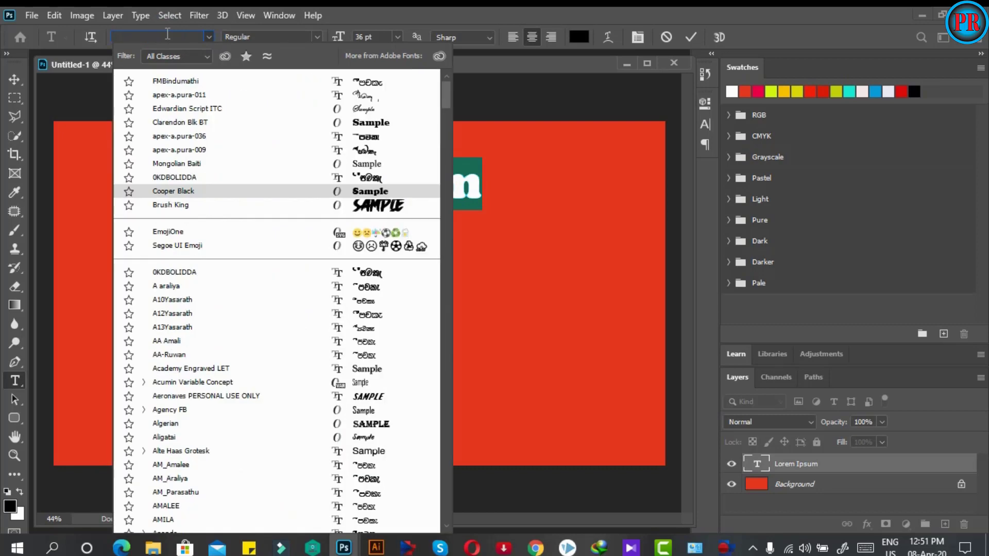
pyautogui.write('l')
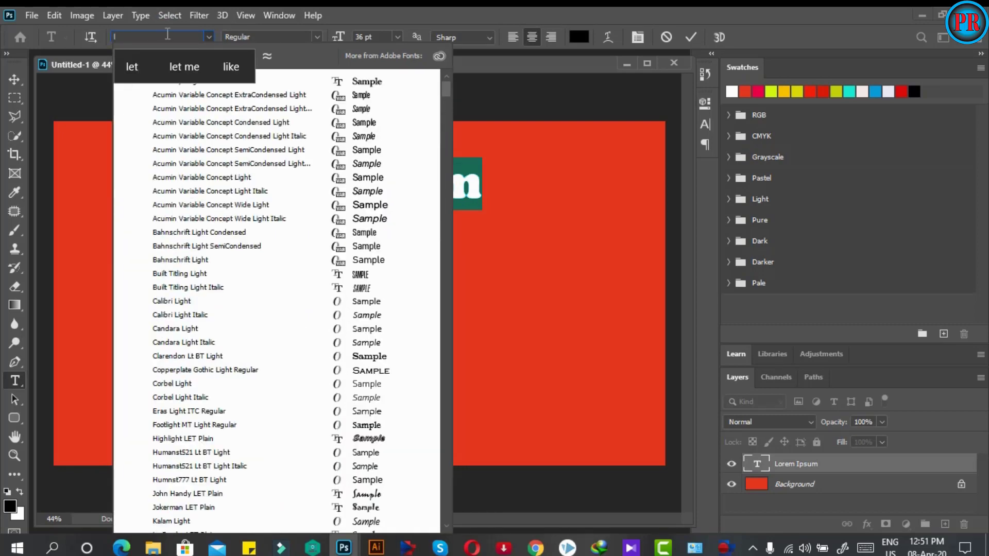
pyautogui.write('emo')
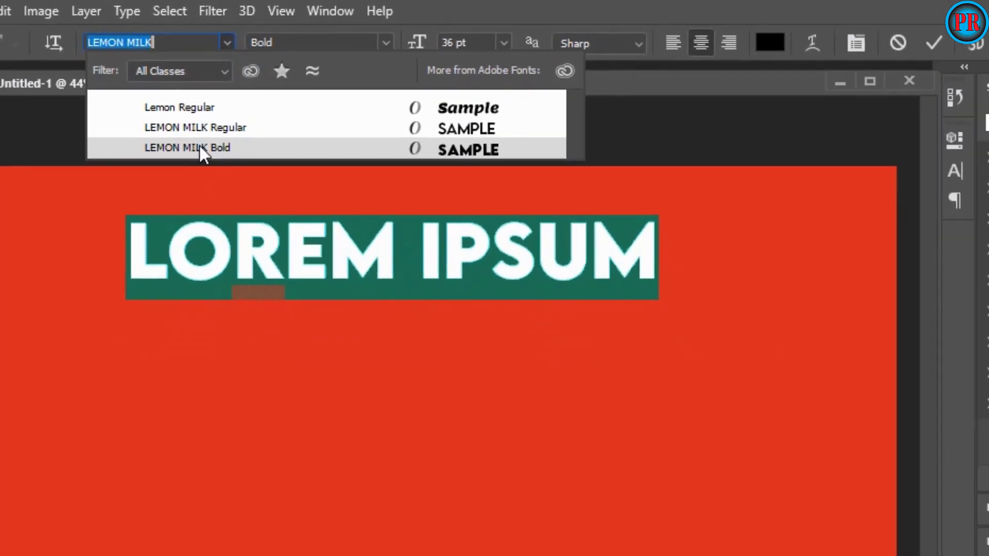
pyautogui.click(214, 178)
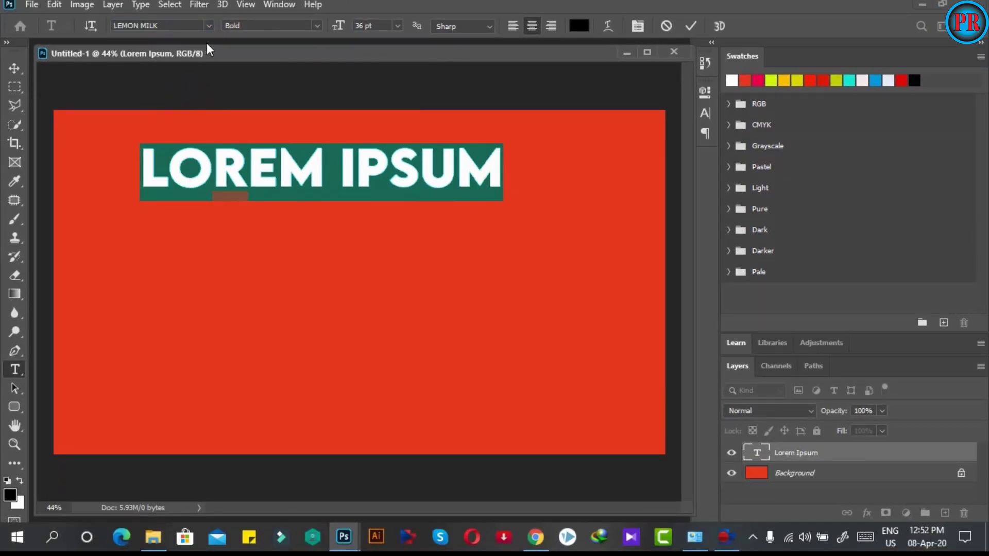
# Choose LEMON MILK again from the recently used fonts and commit the Lorem Ipsum text layer.
pyautogui.click(208, 27)
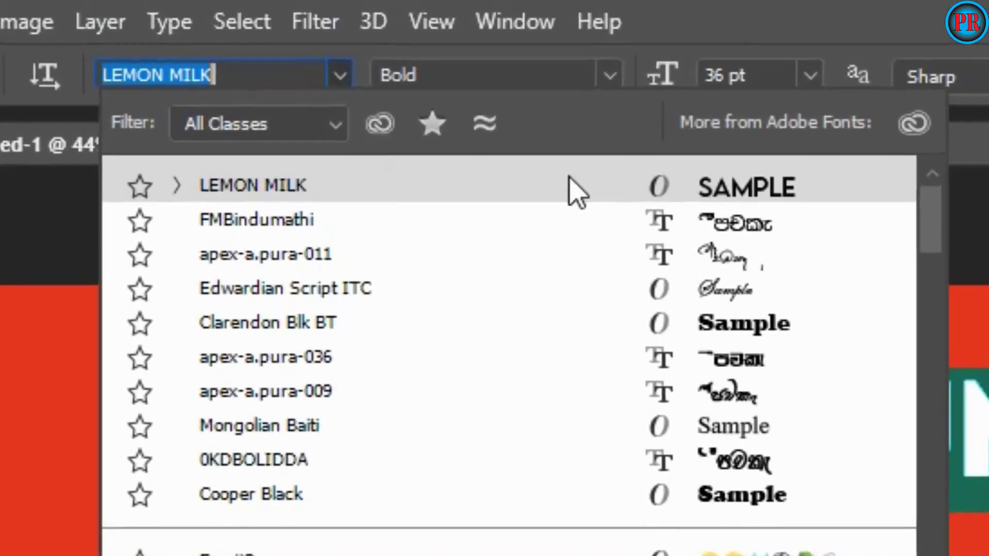
pyautogui.click(562, 177)
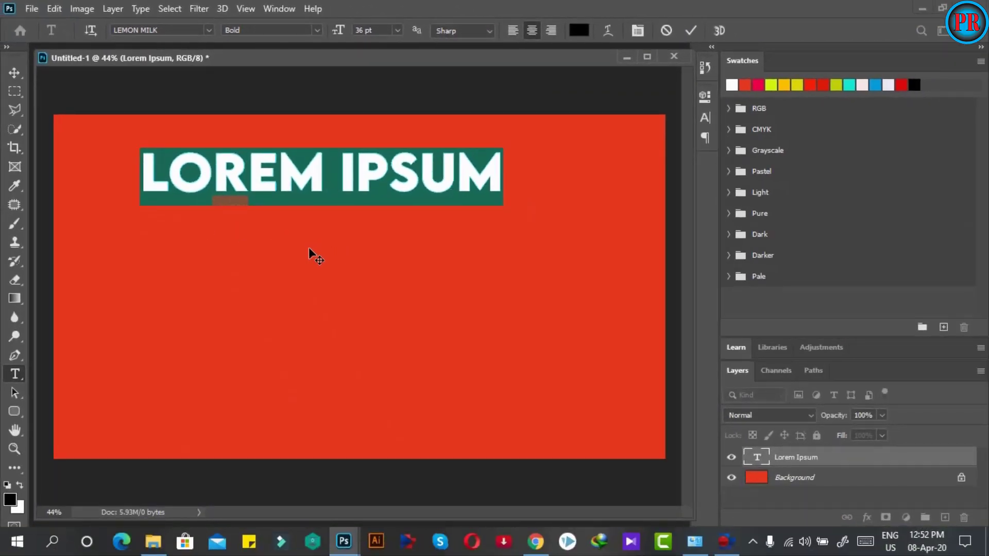
pyautogui.click(845, 459)
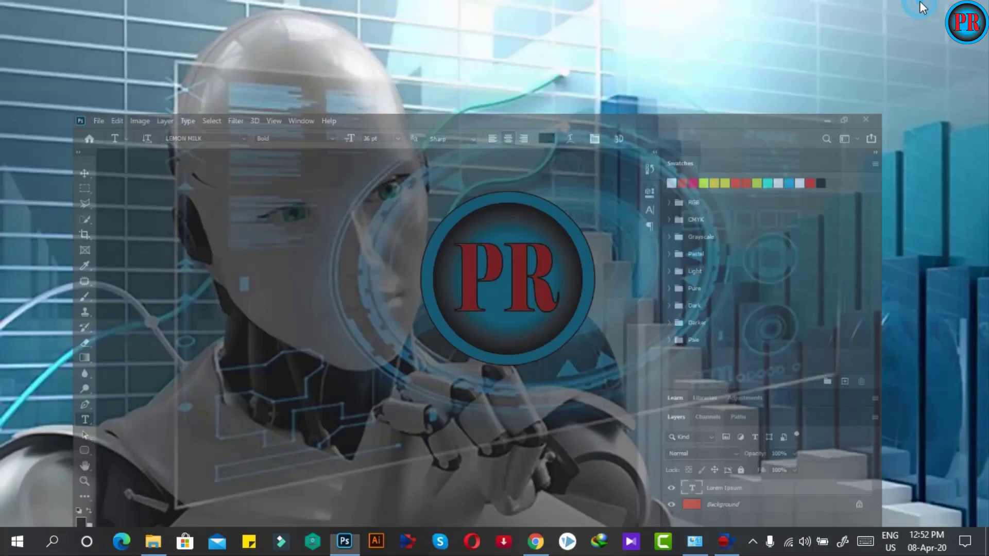
# Minimize Photoshop to return to Chrome and close the FontSpace tab.
pyautogui.click(922, 8)
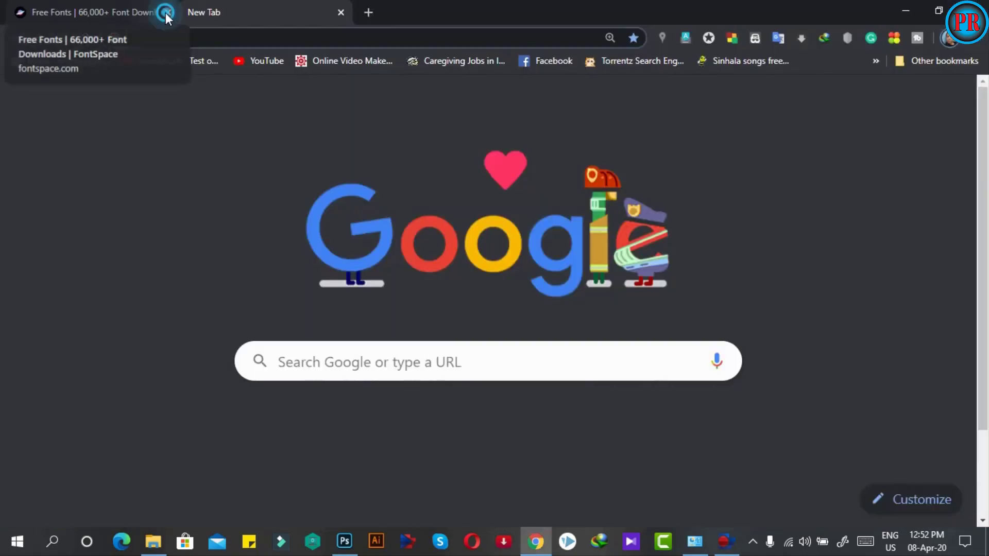
pyautogui.click(165, 12)
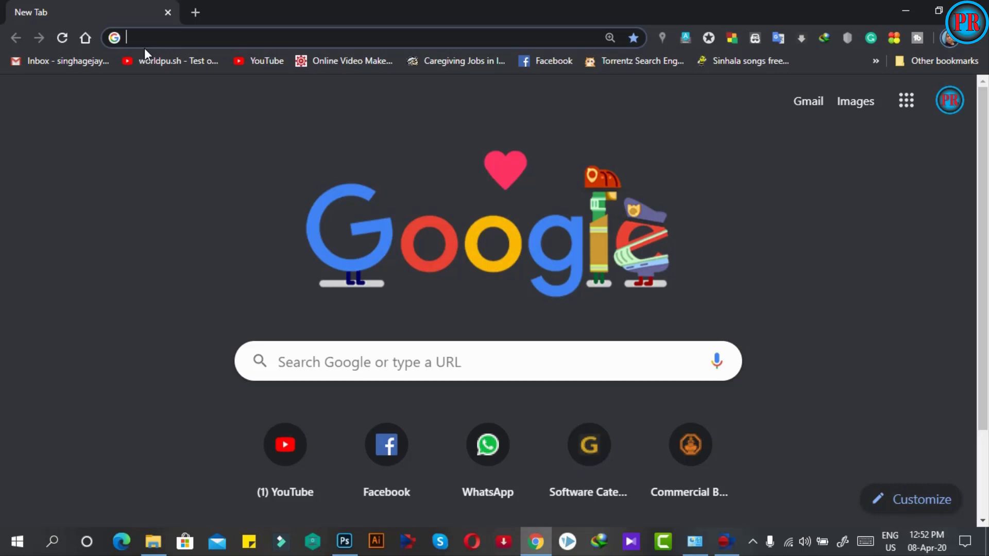
pyautogui.write('ww')
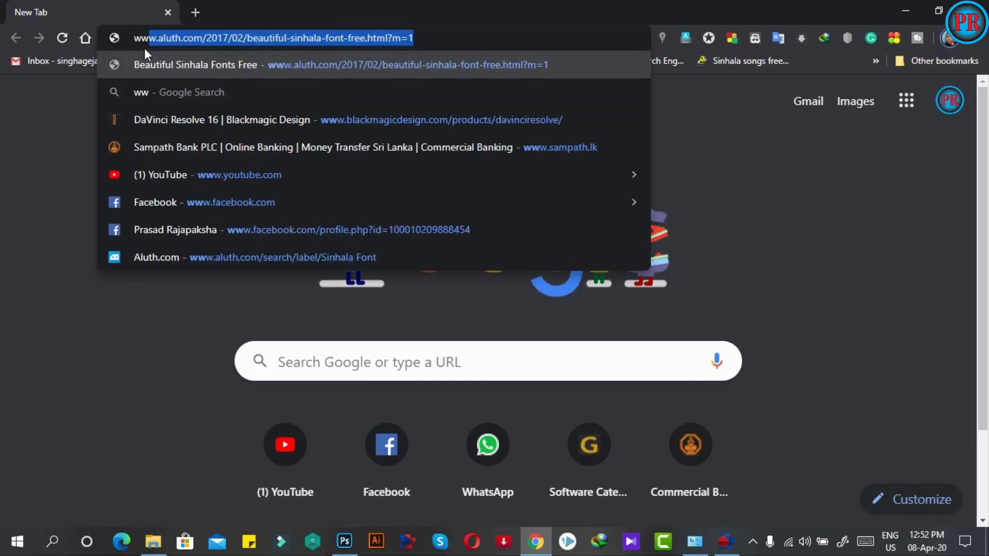
pyautogui.write('w')
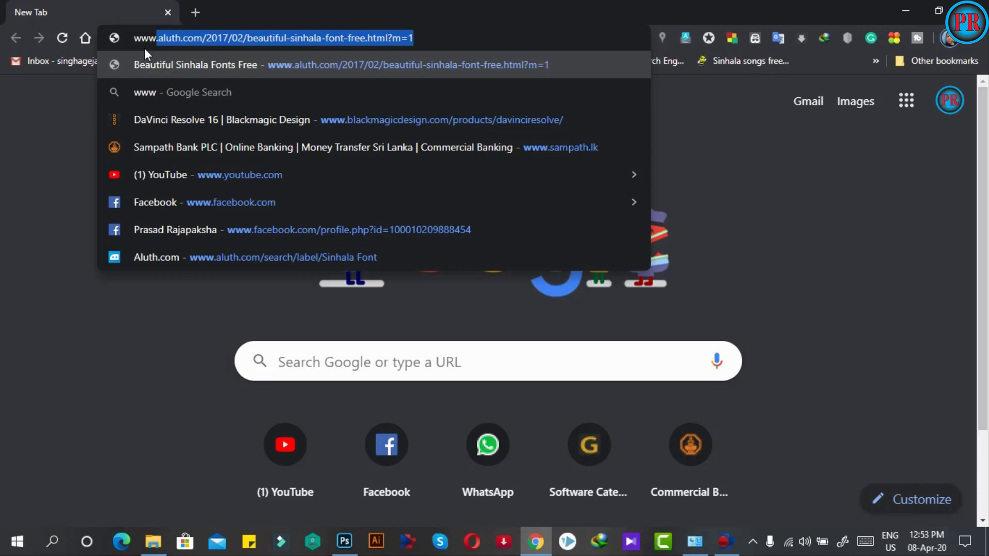
pyautogui.write('.')
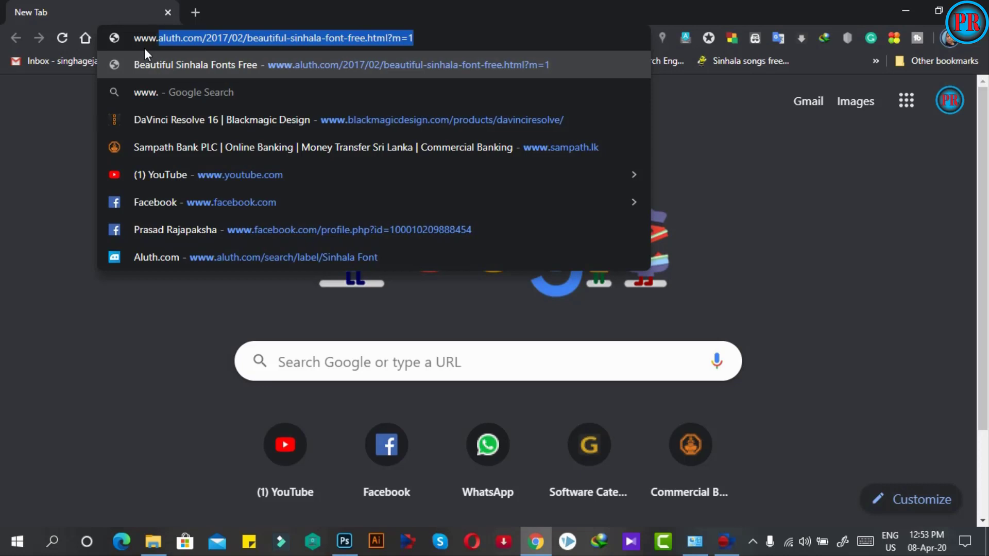
pyautogui.write('al')
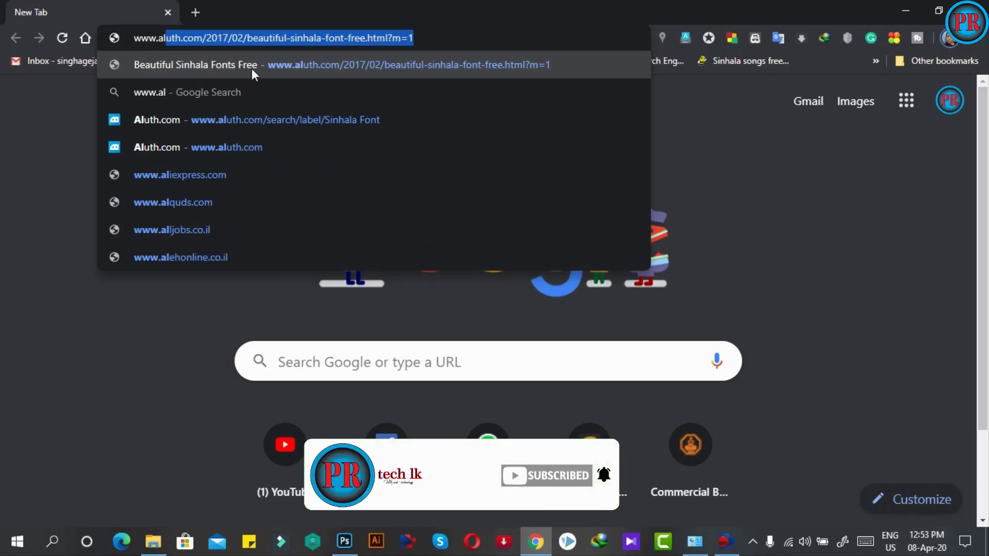
pyautogui.click(246, 121)
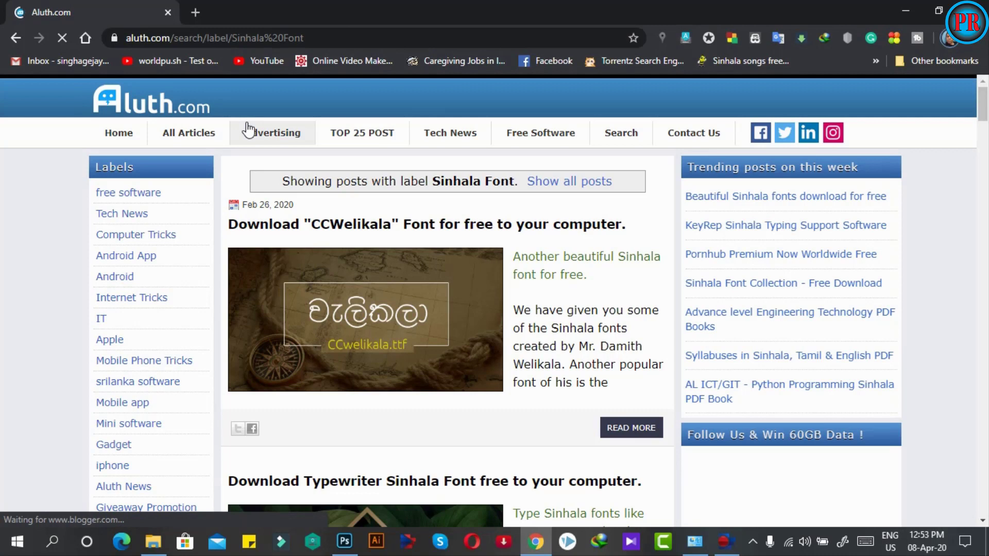
# Visit the Aluth.com home page and open the site's Free Software category.
pyautogui.click(124, 135)
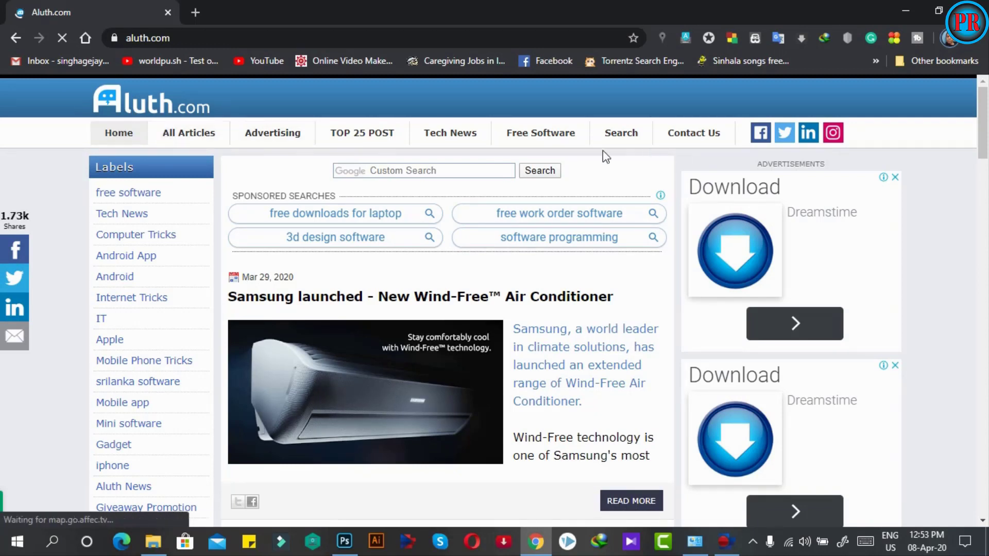
pyautogui.click(533, 145)
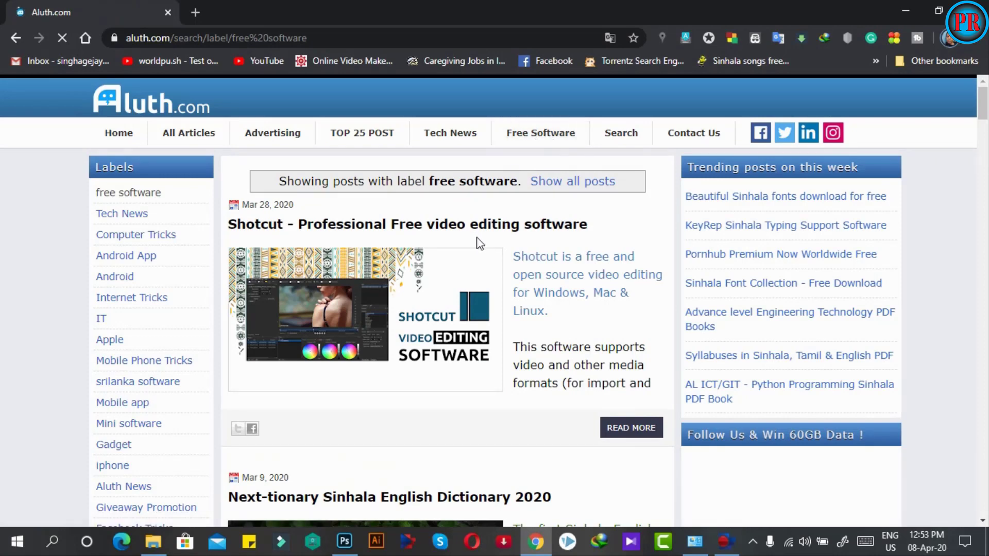
# Look through the free software posts on Aluth.com, from Shotcut down to KDJ Singlish Sinhala Typing.
pyautogui.scroll(-2, 479, 242)
pyautogui.scroll(-1, 481, 244)
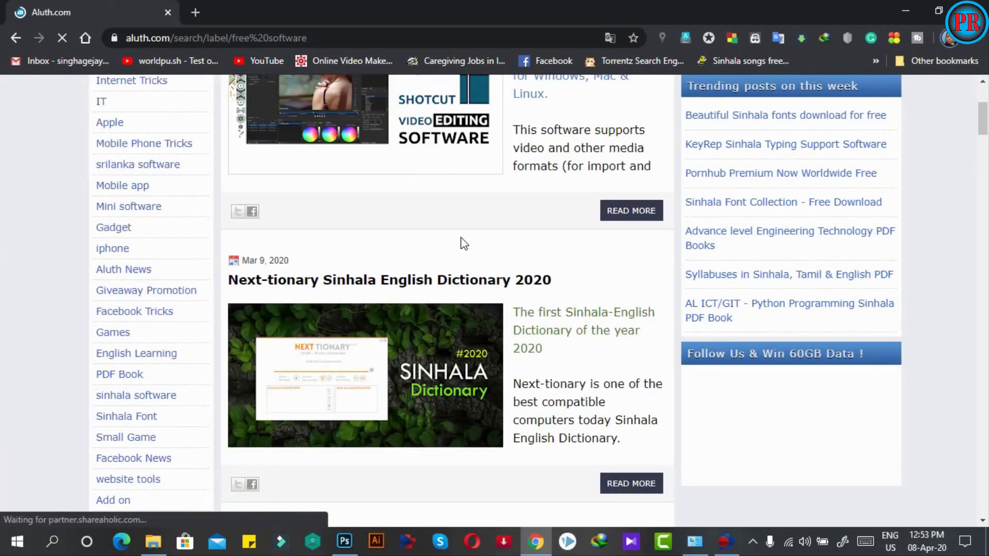
pyautogui.scroll(-3, 461, 242)
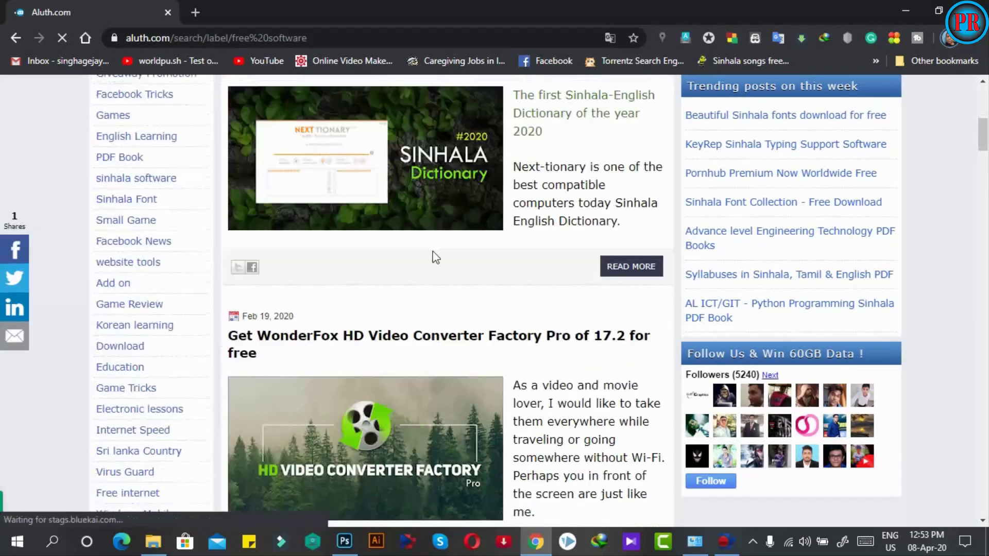
pyautogui.scroll(-3, 433, 258)
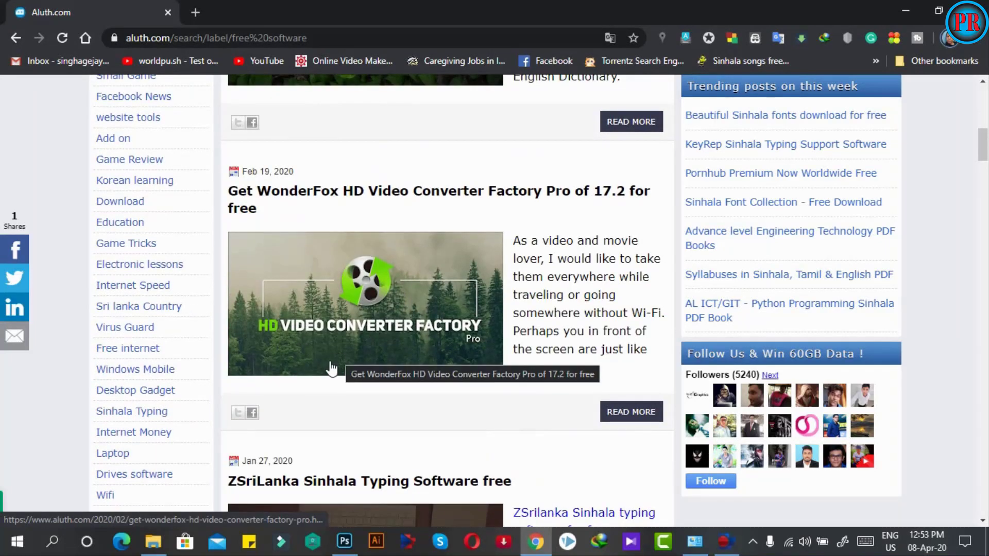
pyautogui.scroll(-5, 334, 368)
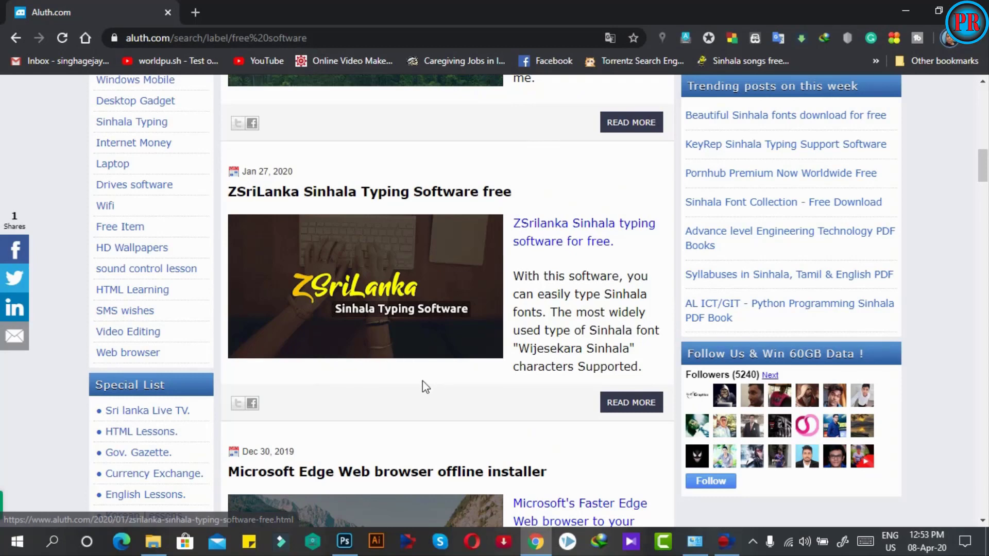
pyautogui.scroll(-3, 412, 380)
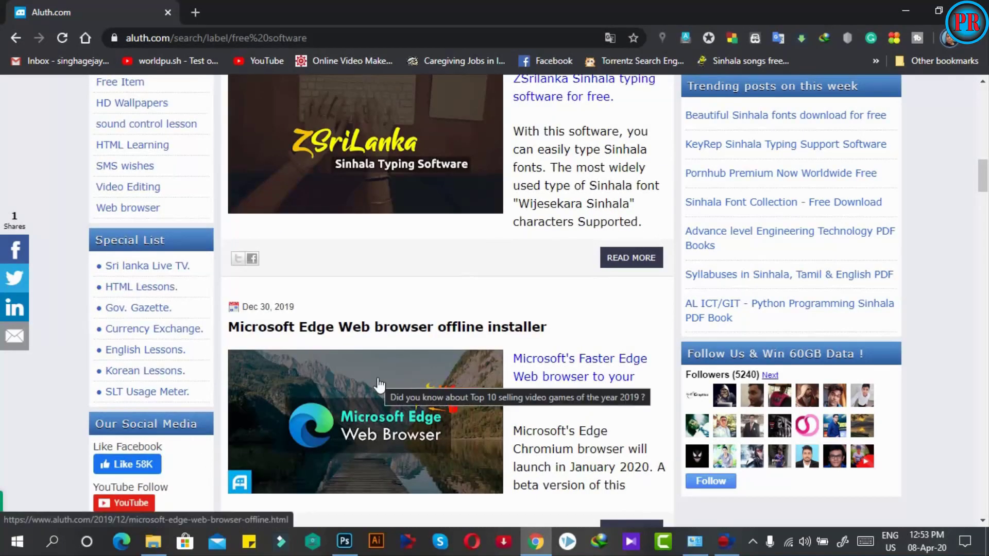
pyautogui.scroll(-3, 358, 372)
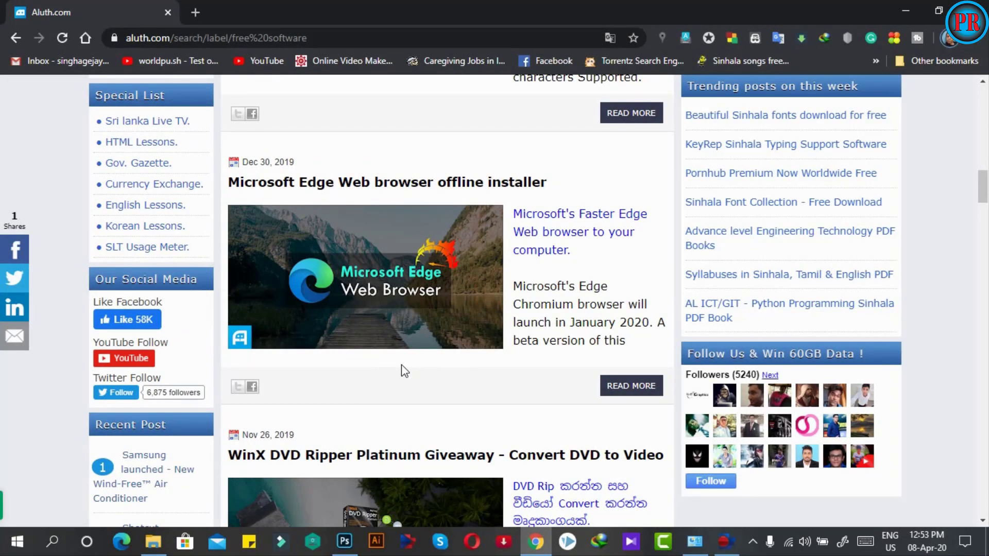
pyautogui.scroll(-3, 401, 365)
pyautogui.scroll(-3, 401, 364)
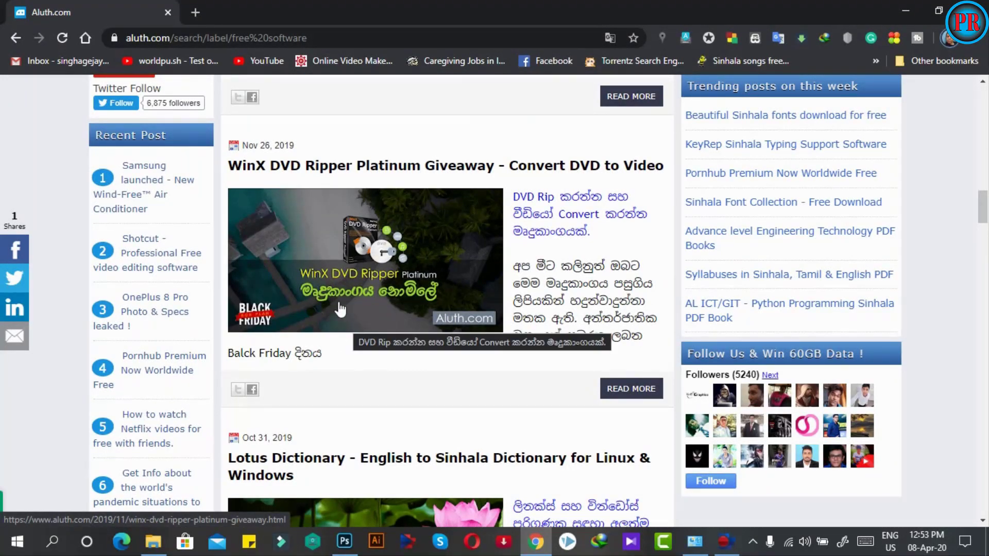
pyautogui.scroll(-5, 340, 309)
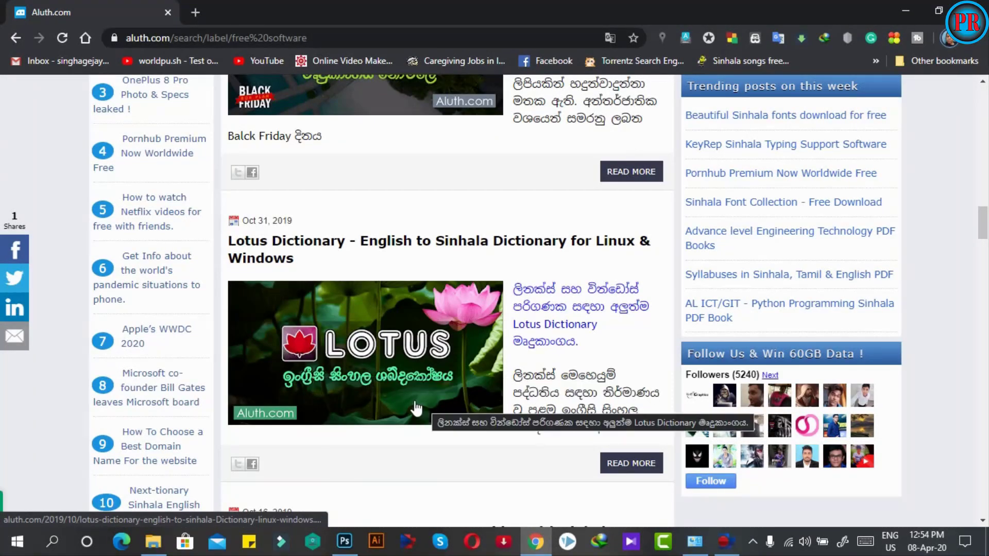
pyautogui.scroll(-7, 383, 397)
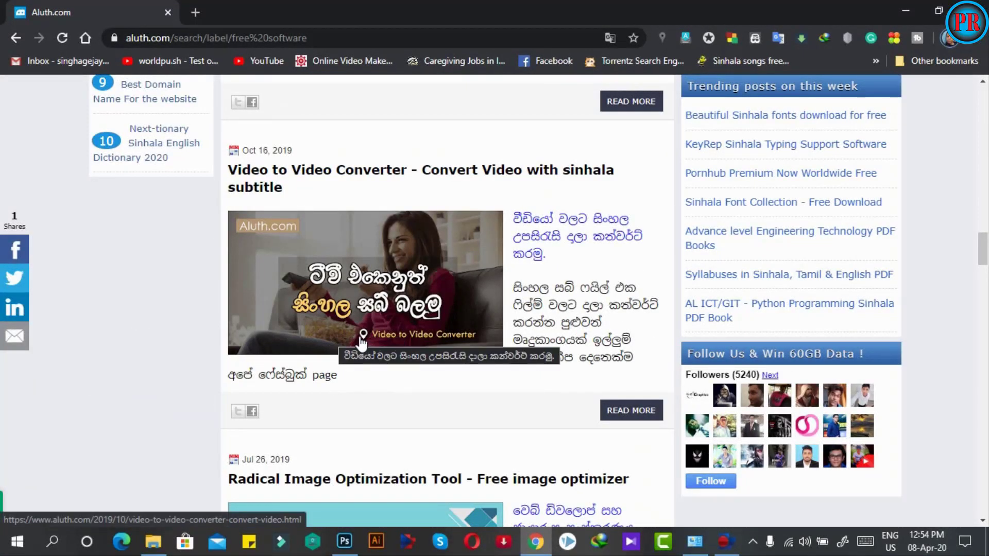
pyautogui.scroll(-4, 335, 360)
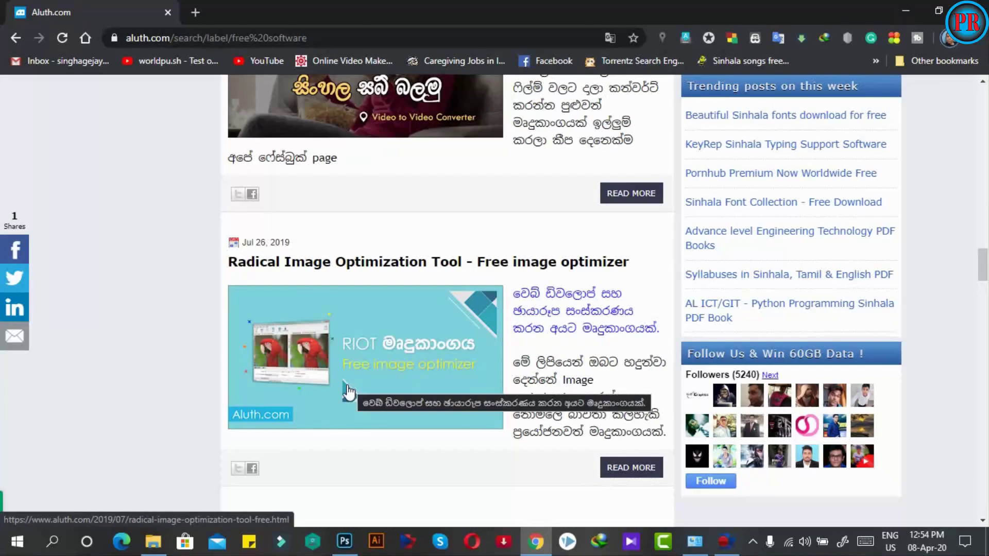
pyautogui.scroll(-3, 343, 389)
pyautogui.scroll(-3, 344, 380)
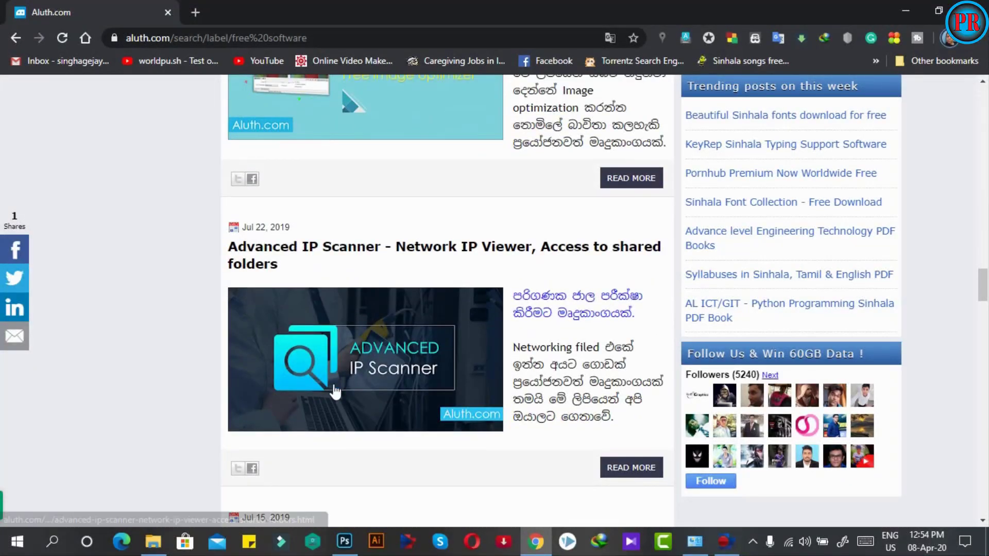
pyautogui.scroll(-4, 377, 390)
pyautogui.scroll(-3, 377, 389)
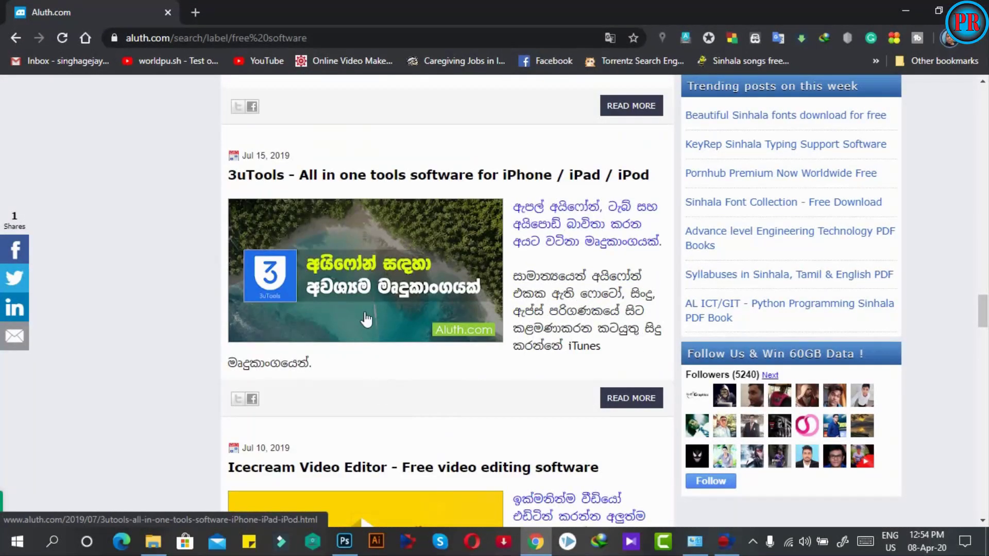
pyautogui.scroll(-4, 361, 325)
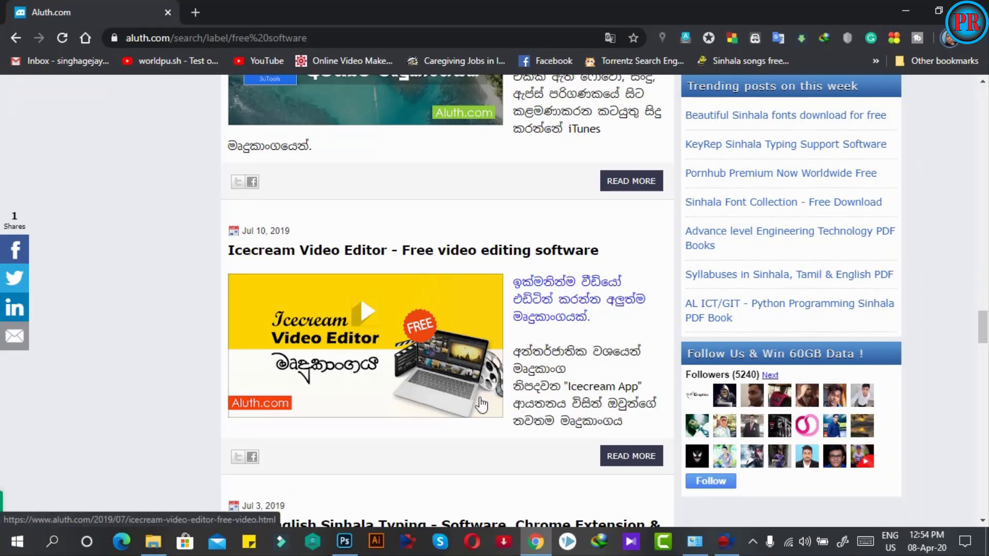
pyautogui.scroll(-3, 481, 405)
pyautogui.scroll(-3, 438, 393)
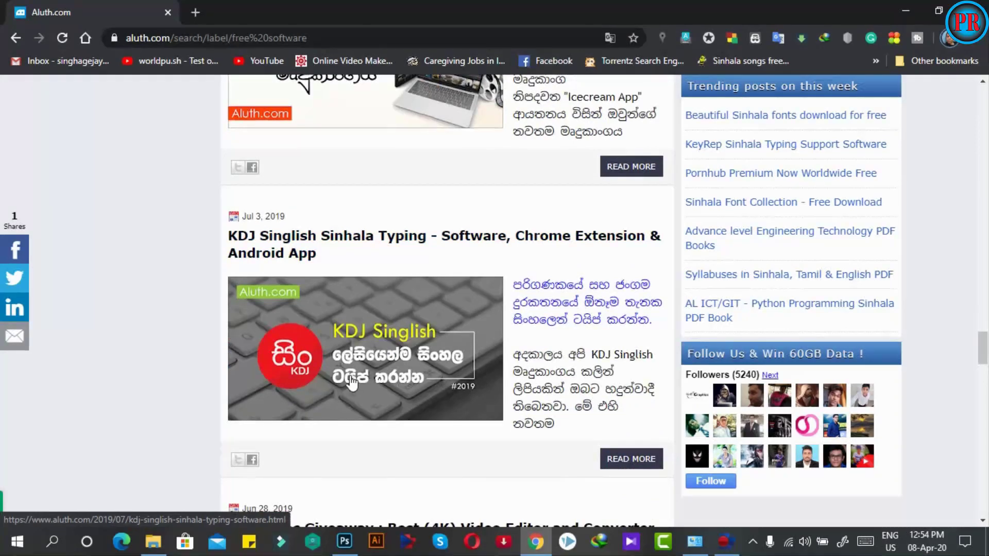
# Find the Sinhala Font label in the site's list of labels and open its posts.
pyautogui.scroll(10, 365, 368)
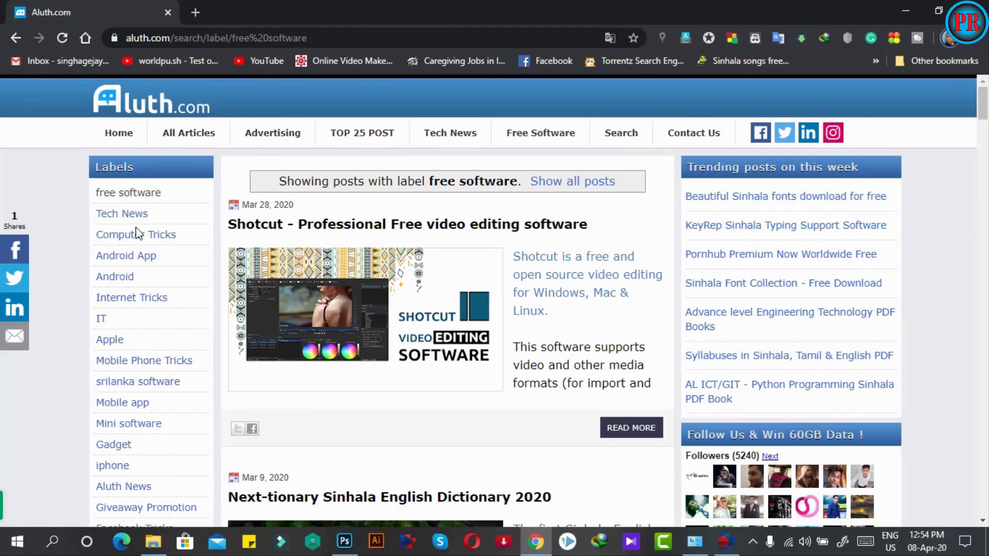
pyautogui.scroll(-6, 133, 340)
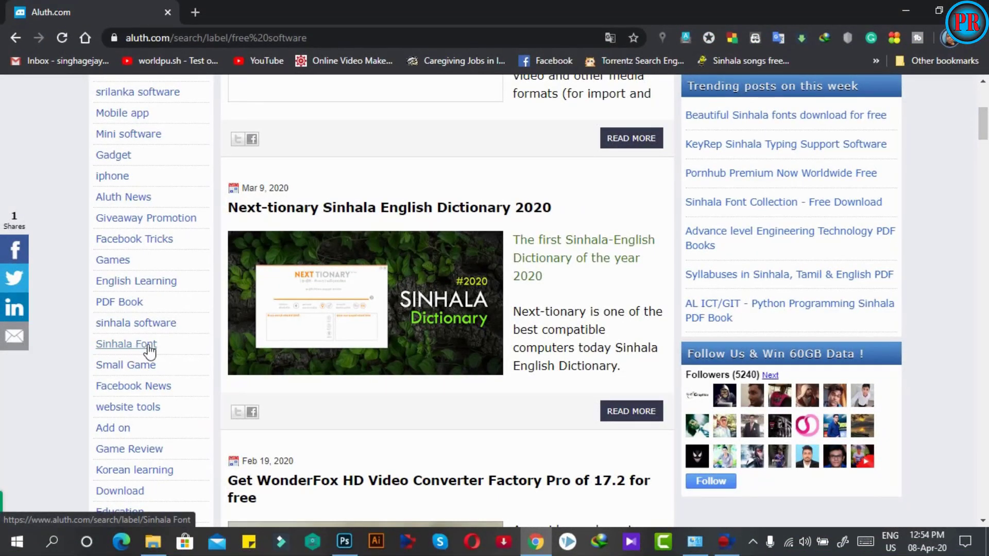
pyautogui.doubleClick(118, 349)
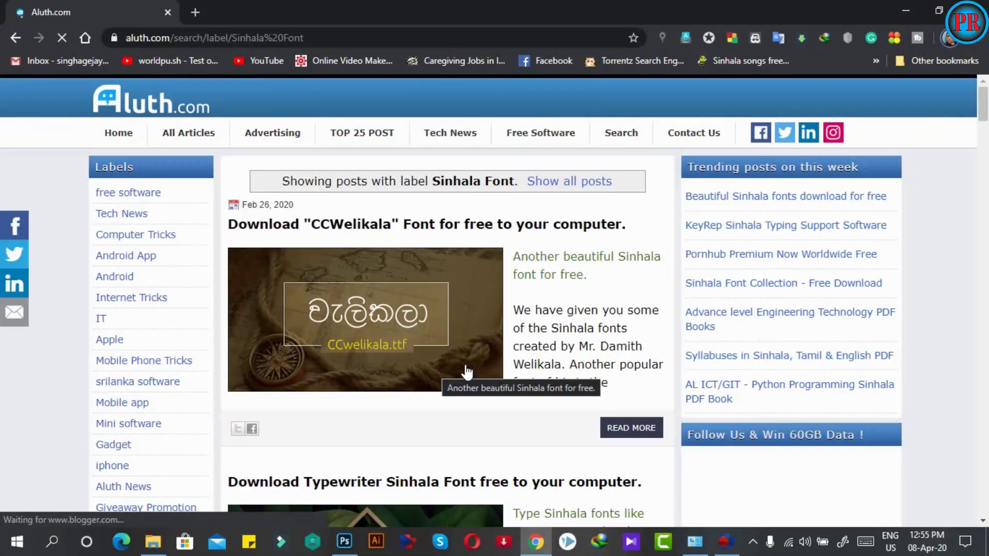
# Browse the Sinhala font download posts, from CCWelikala down to THARU DC Isuru.
pyautogui.scroll(-3, 458, 375)
pyautogui.scroll(-4, 454, 369)
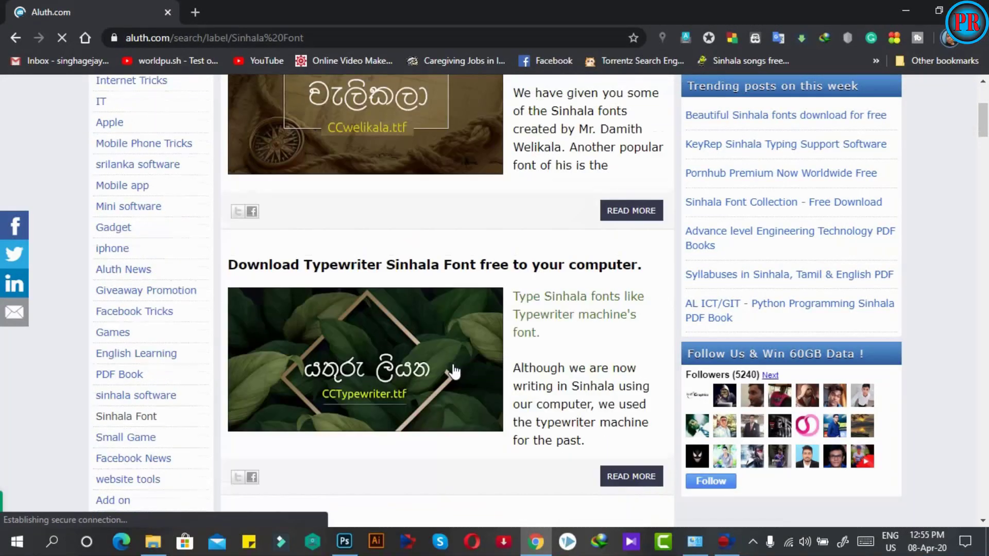
pyautogui.scroll(-7, 453, 366)
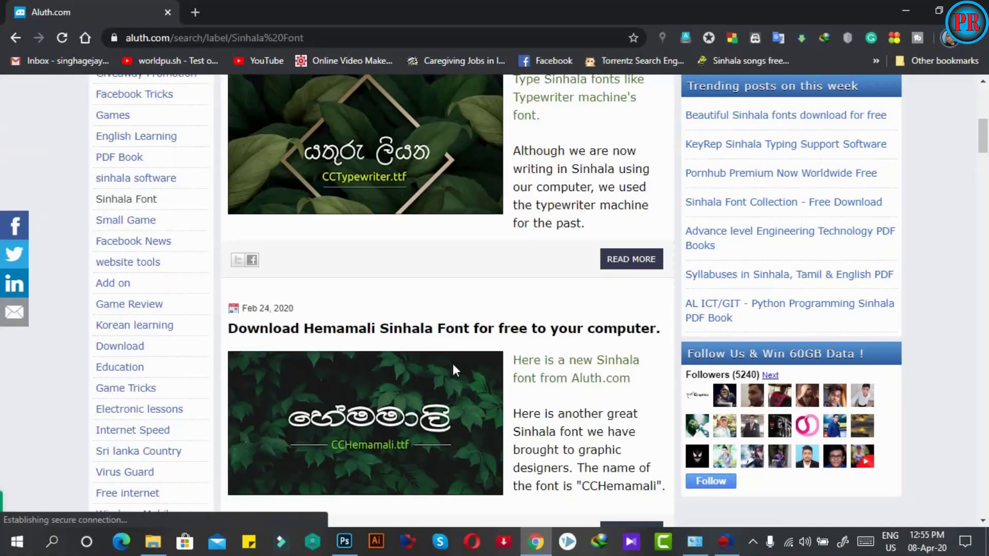
pyautogui.scroll(-1, 454, 370)
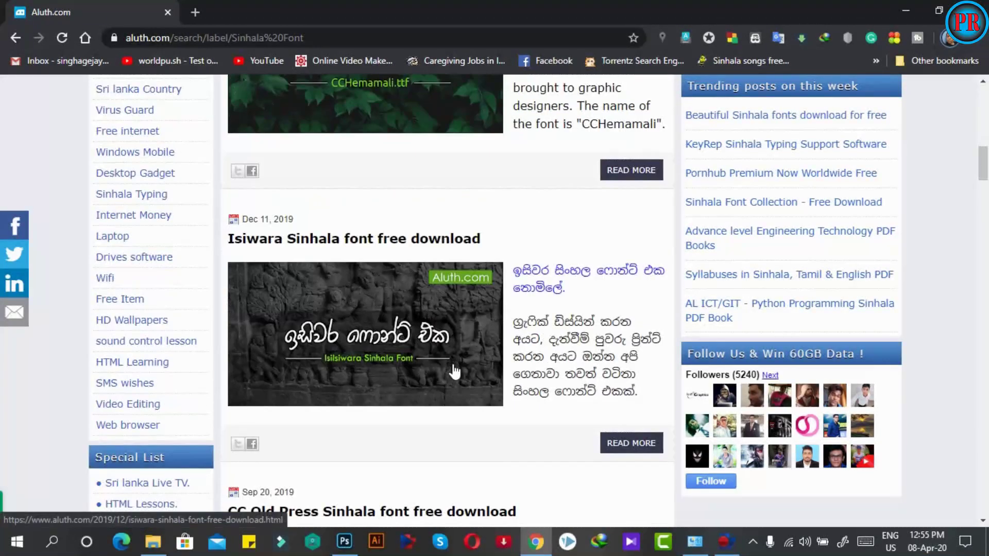
pyautogui.scroll(-4, 454, 371)
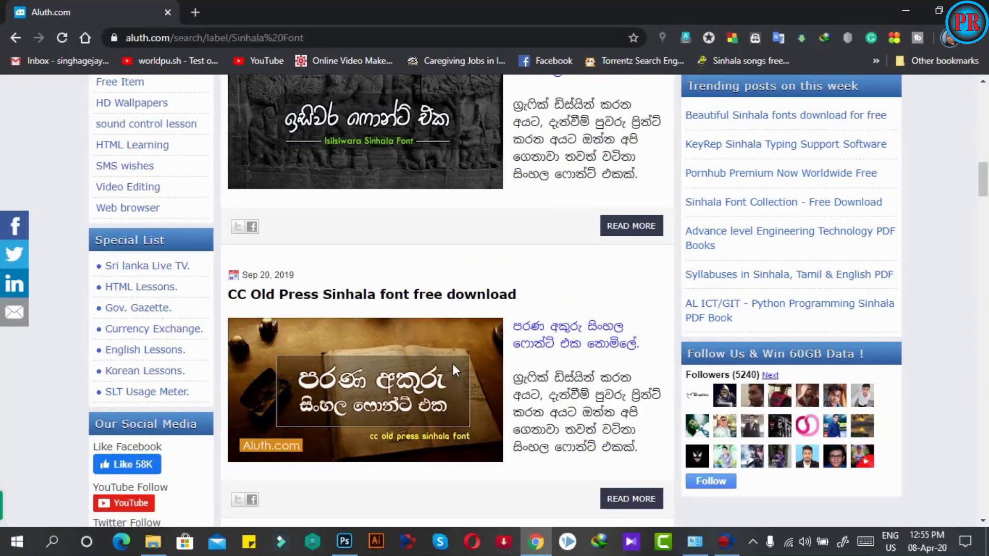
pyautogui.scroll(-3, 454, 371)
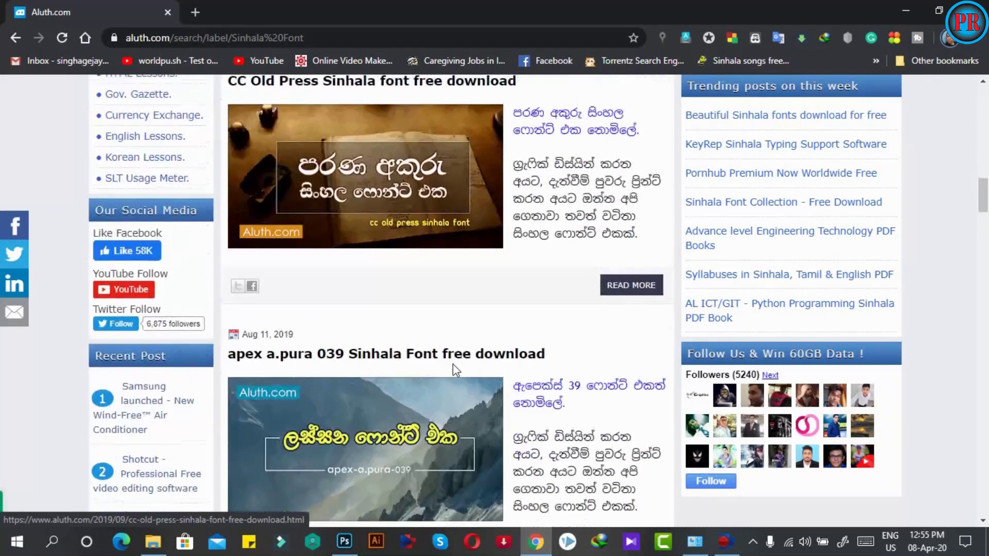
pyautogui.scroll(-3, 453, 364)
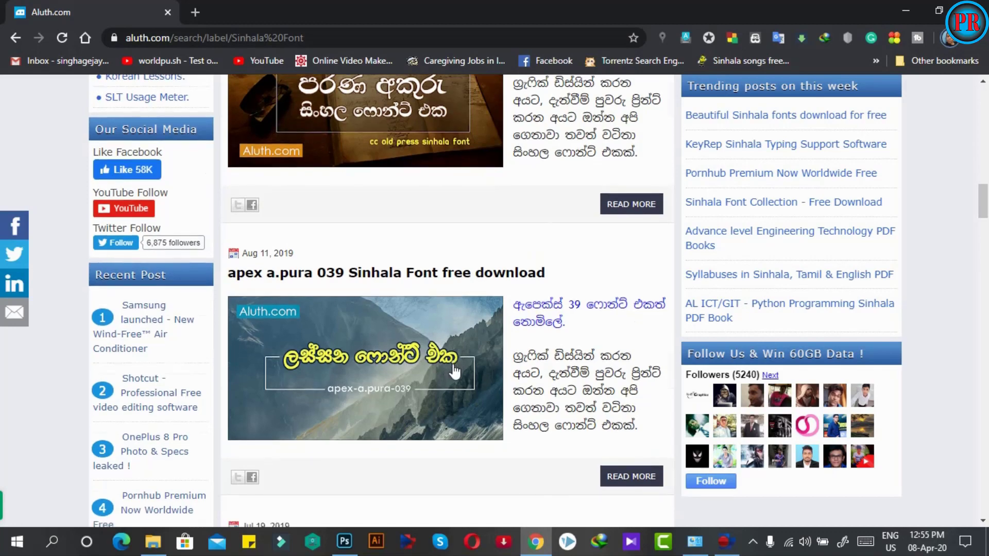
pyautogui.scroll(-3, 454, 366)
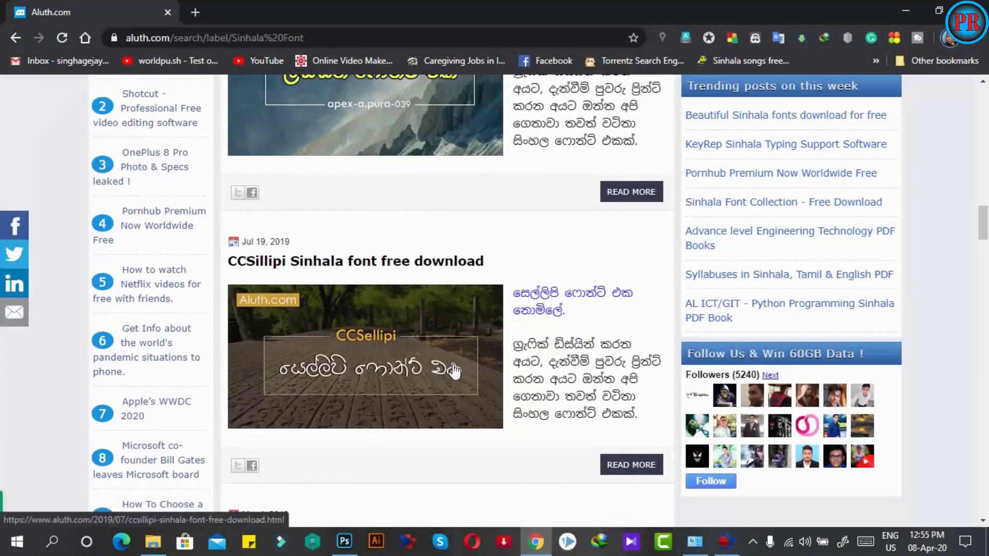
pyautogui.scroll(-3, 454, 371)
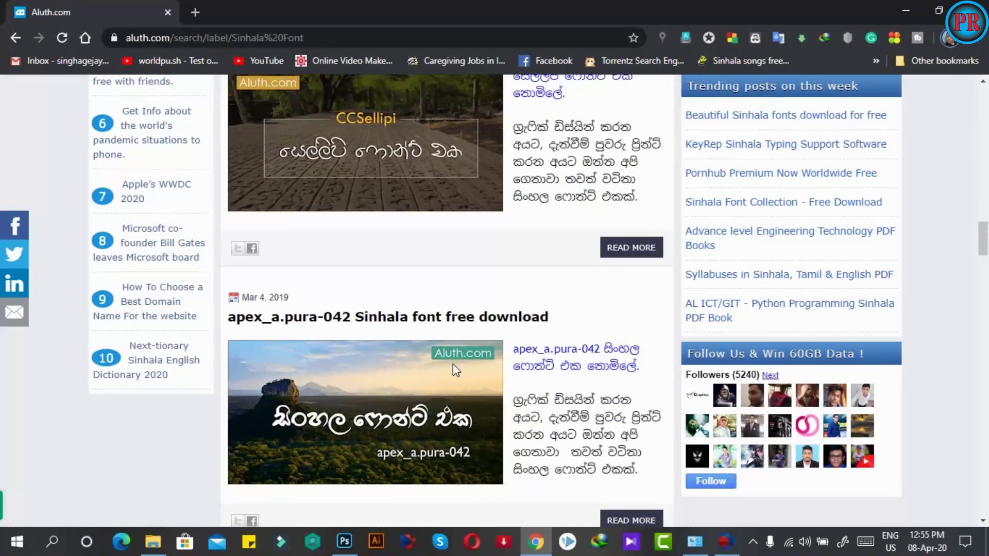
pyautogui.scroll(-2, 453, 371)
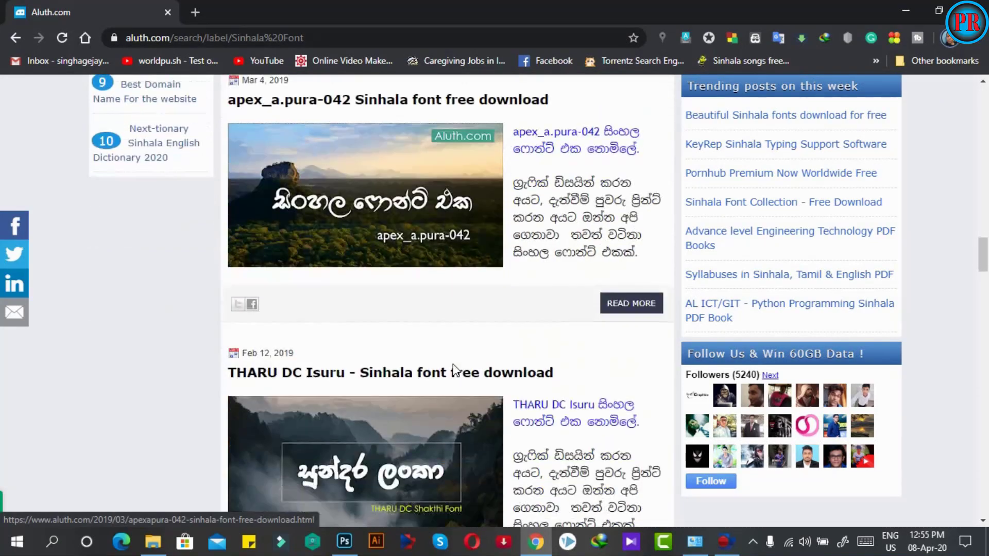
# Find the post "Beautiful Sinhala fonts download for free" further down the Sinhala Font posts and open it.
pyautogui.scroll(-1, 454, 372)
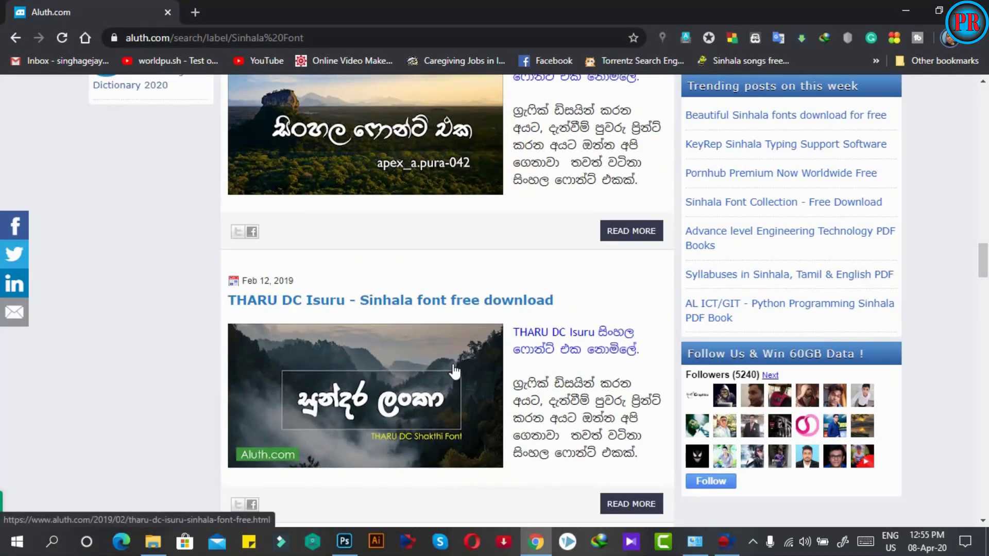
pyautogui.scroll(-3, 454, 371)
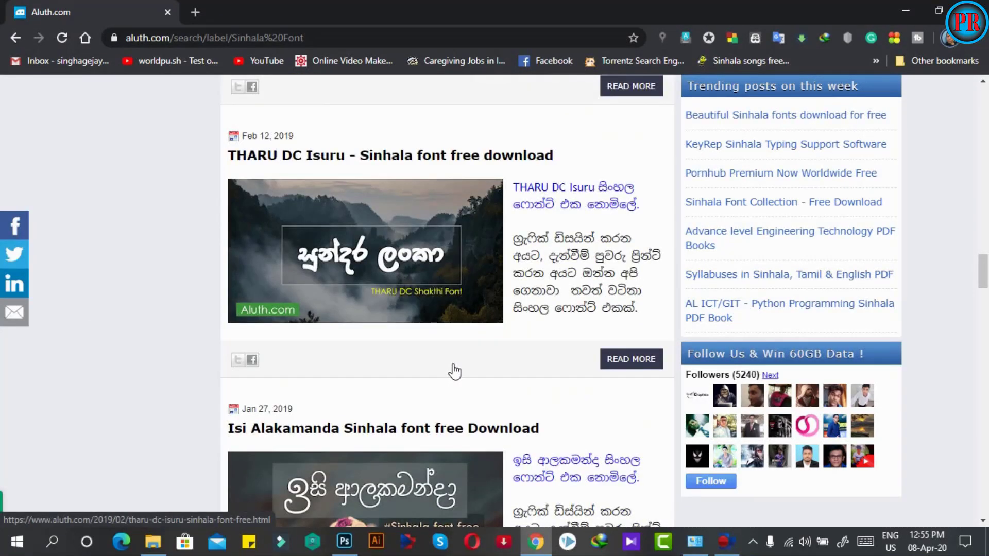
pyautogui.scroll(-1, 454, 371)
pyautogui.scroll(-1, 453, 364)
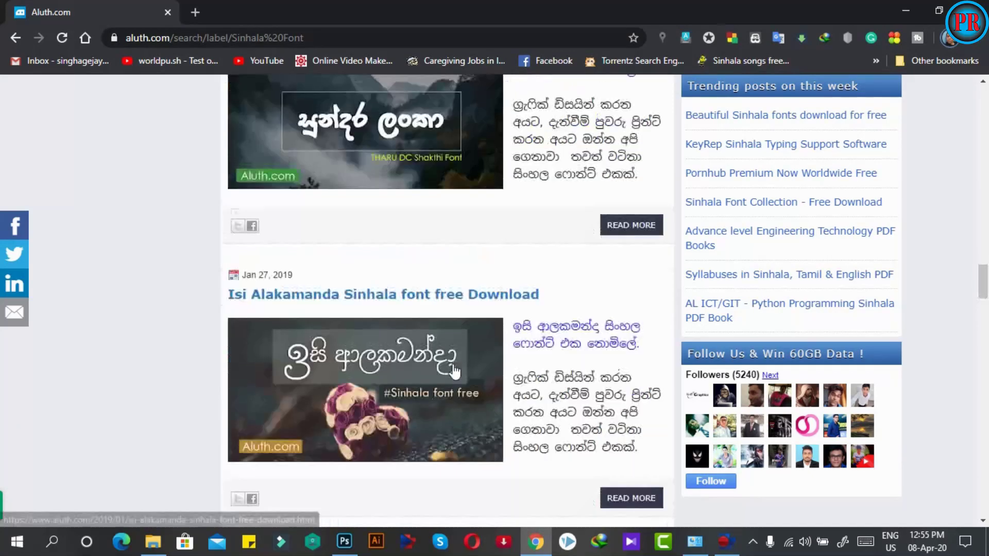
pyautogui.scroll(-2, 455, 371)
pyautogui.scroll(-2, 452, 364)
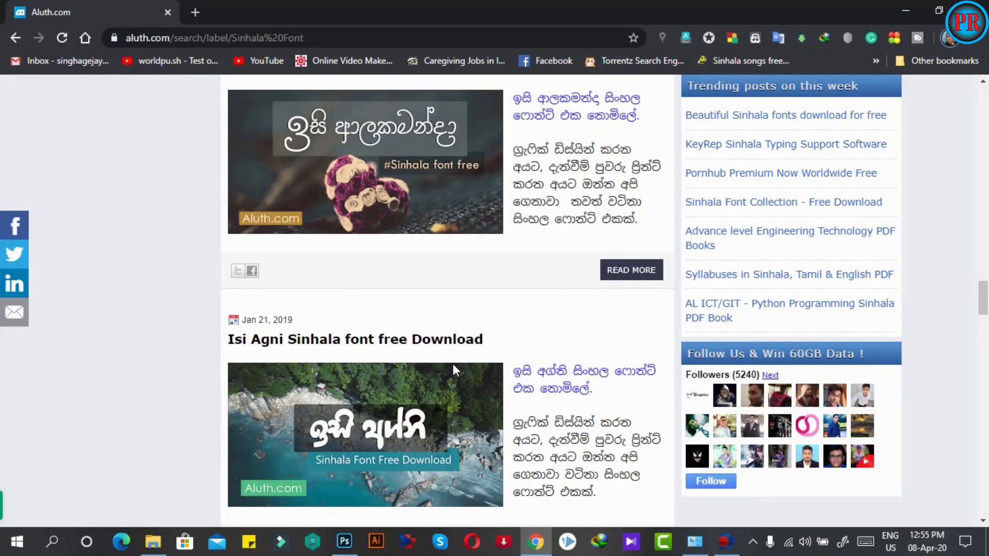
pyautogui.scroll(-3, 453, 367)
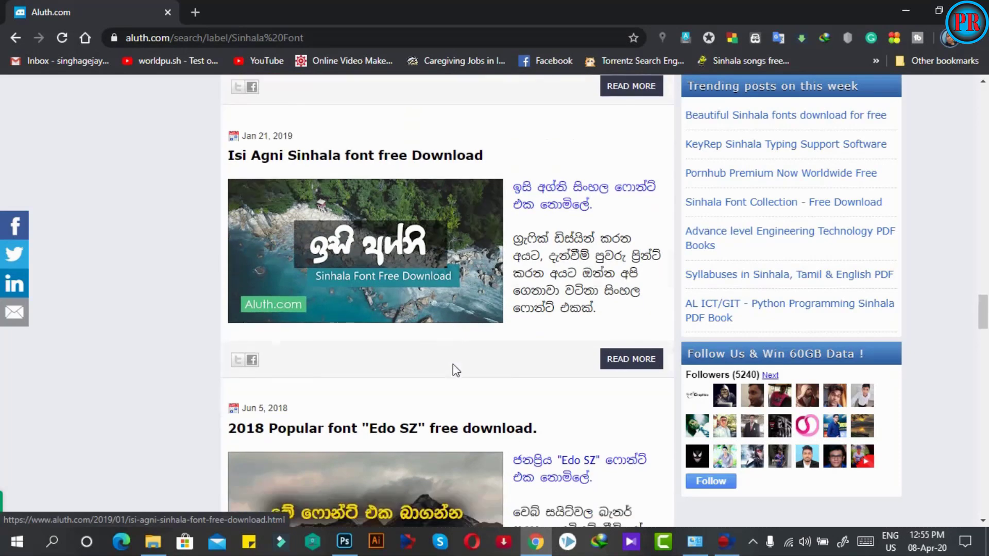
pyautogui.scroll(-1, 453, 363)
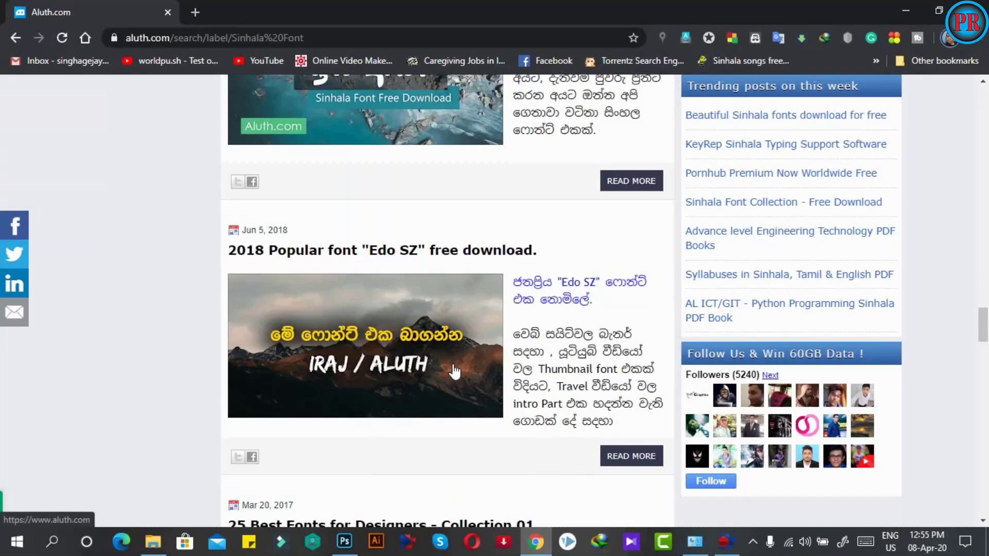
pyautogui.scroll(-3, 434, 390)
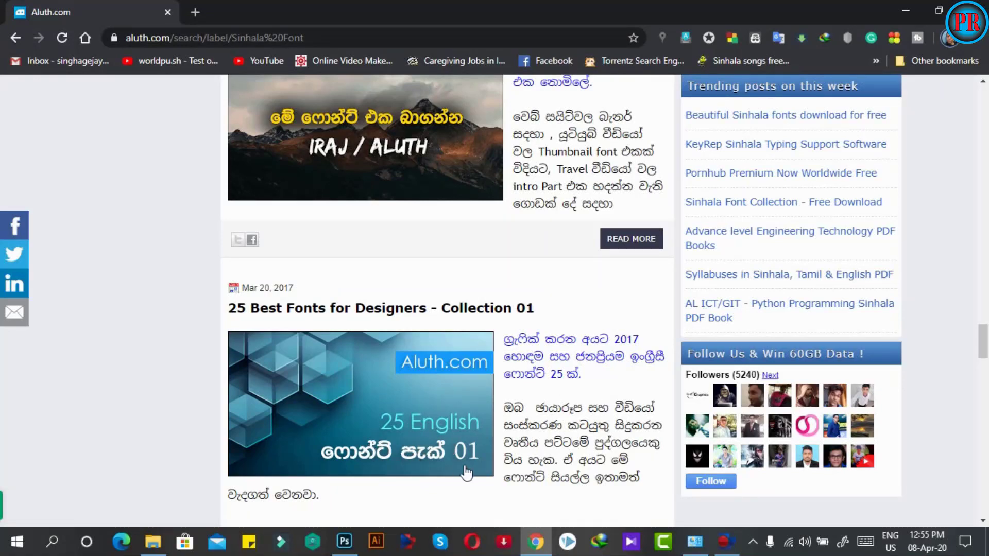
pyautogui.scroll(-6, 338, 411)
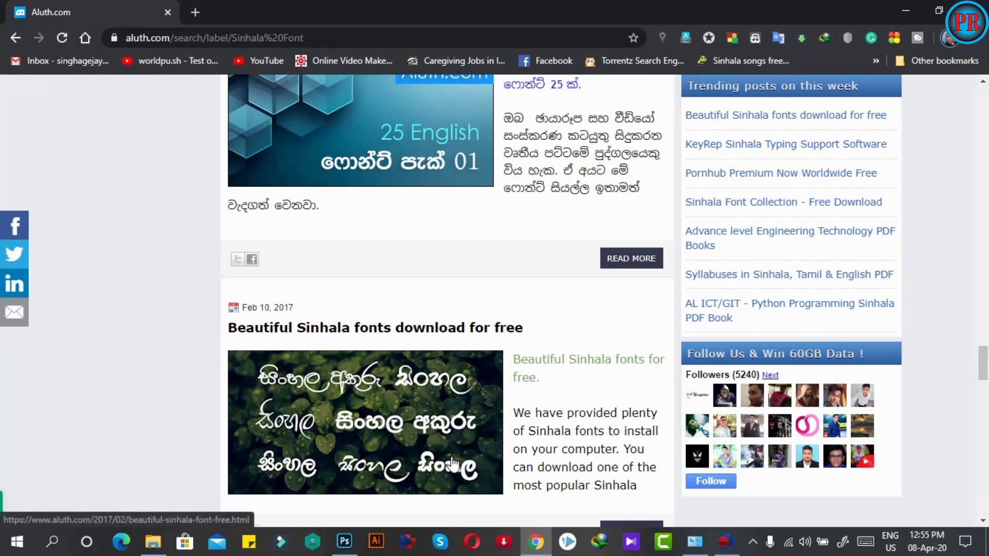
pyautogui.scroll(-1, 432, 427)
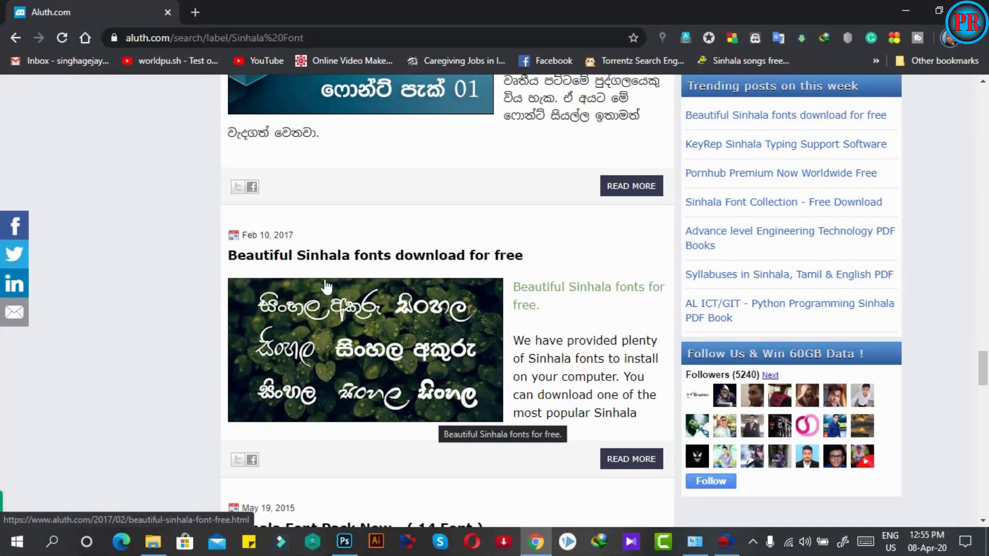
pyautogui.doubleClick(316, 259)
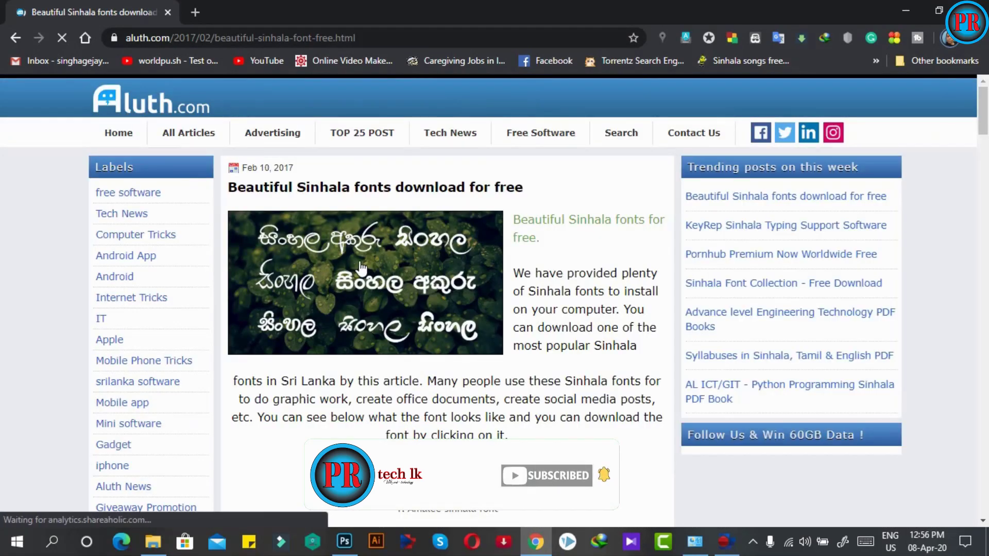
# Look through the post's numbered Sinhala font samples, from Amalee down to Sara-Siri.
pyautogui.scroll(-1, 362, 269)
pyautogui.scroll(-2, 362, 268)
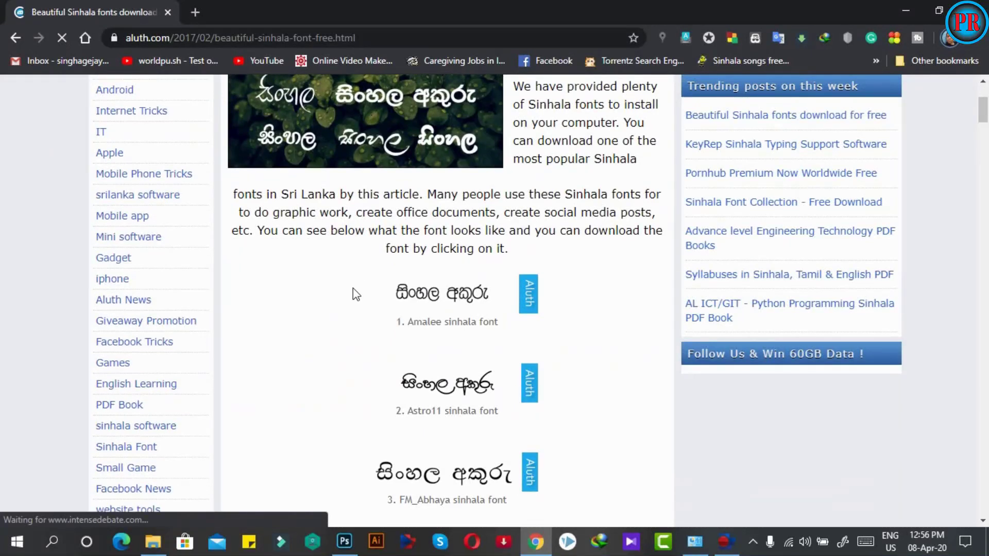
pyautogui.scroll(-1, 498, 335)
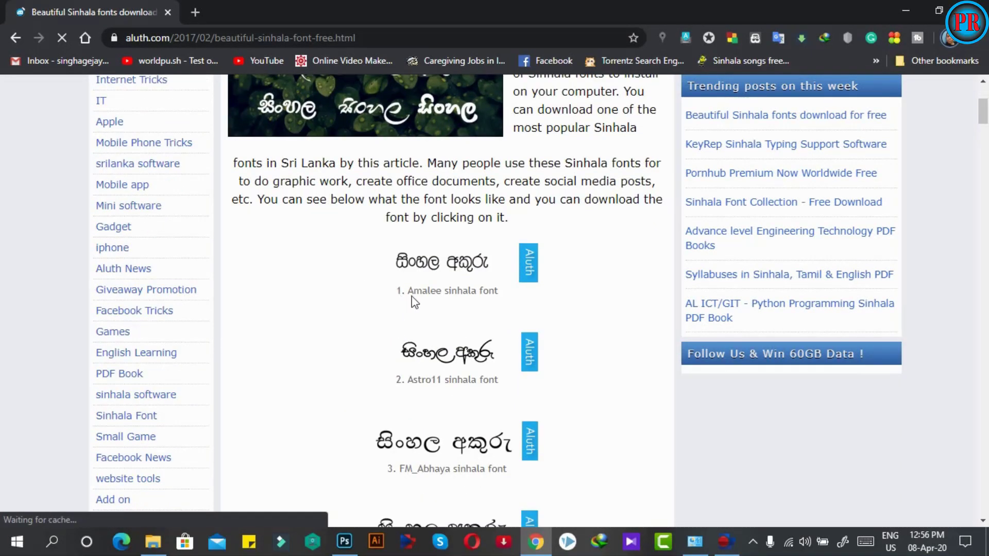
pyautogui.scroll(-5, 399, 302)
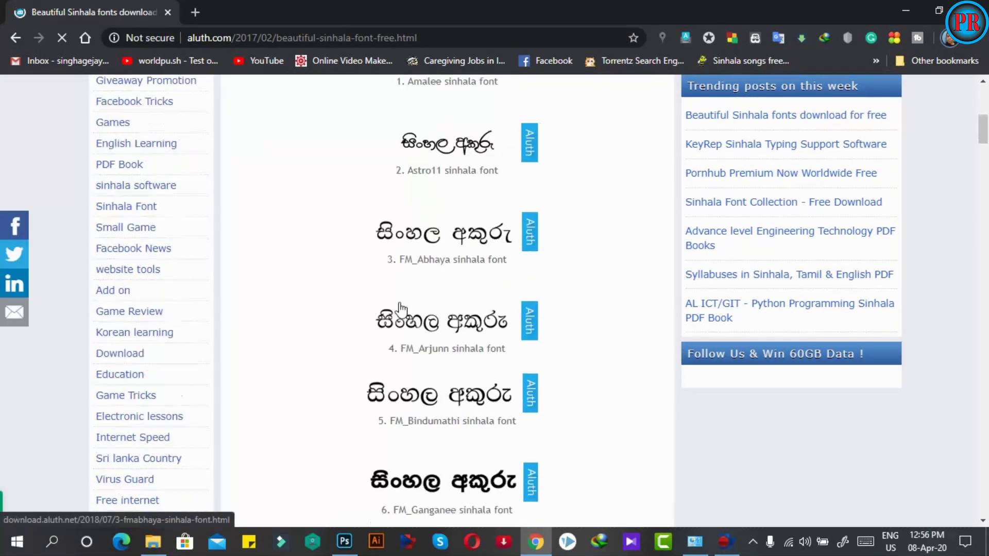
pyautogui.scroll(-9, 400, 304)
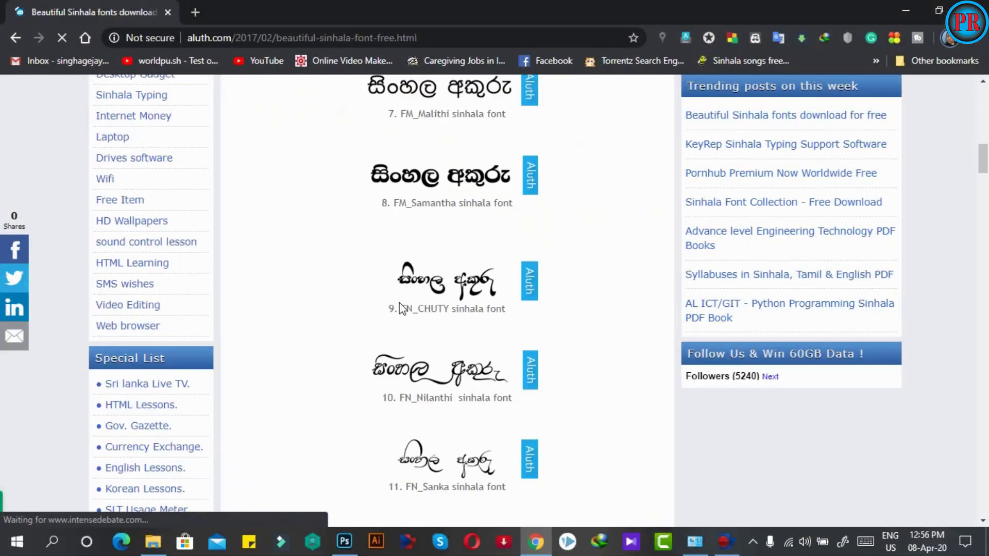
pyautogui.scroll(-10, 399, 302)
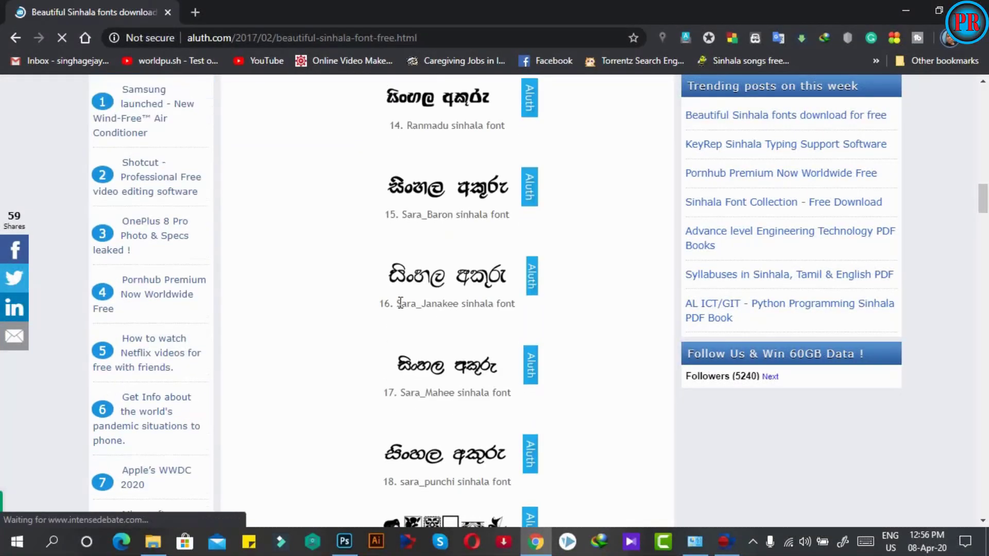
pyautogui.scroll(-11, 400, 304)
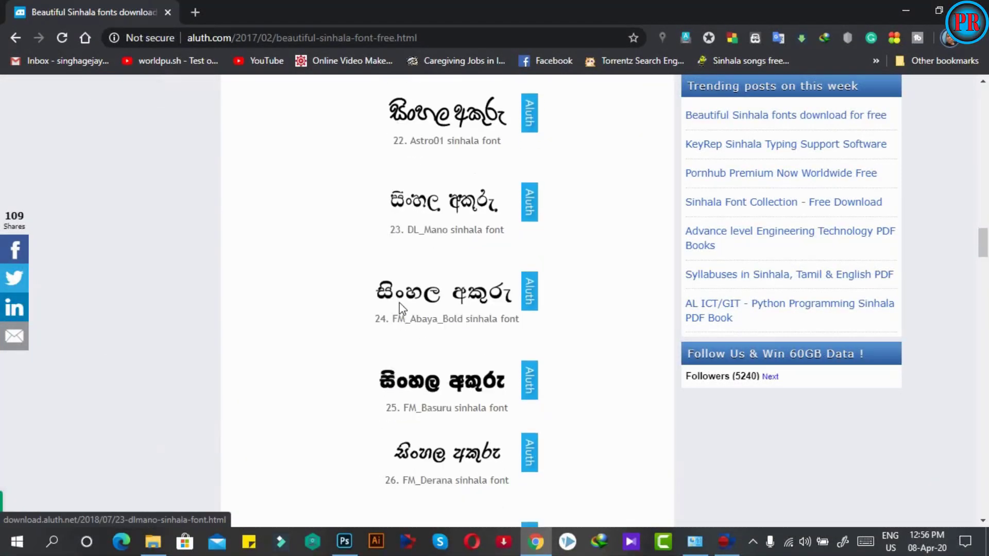
pyautogui.scroll(-4, 400, 303)
pyautogui.scroll(-5, 400, 304)
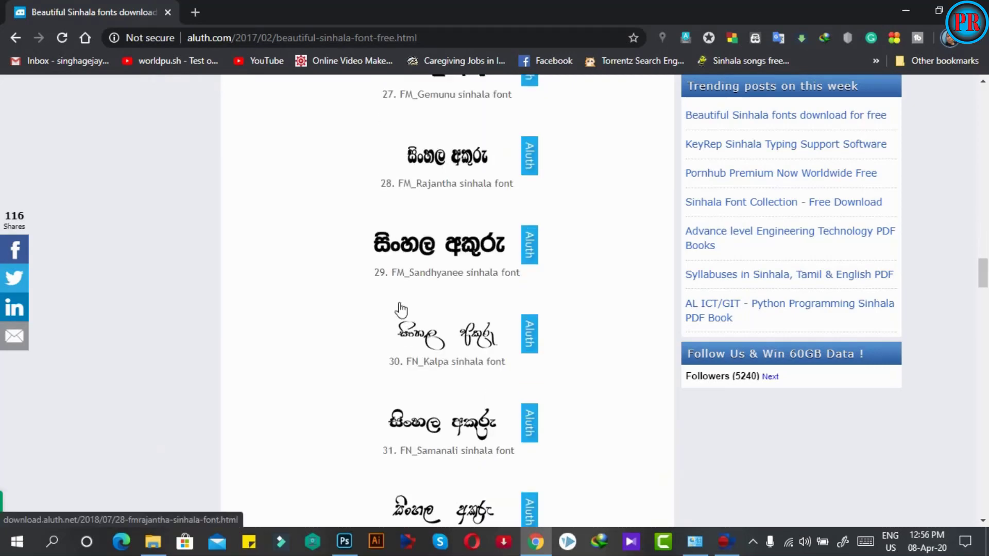
pyautogui.scroll(-11, 400, 304)
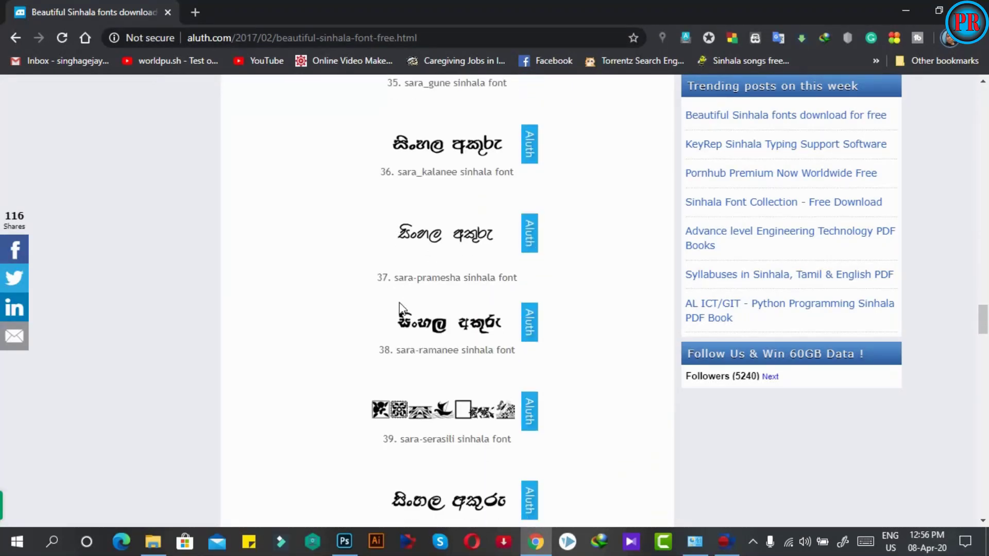
pyautogui.scroll(-4, 399, 304)
pyautogui.scroll(2, 372, 258)
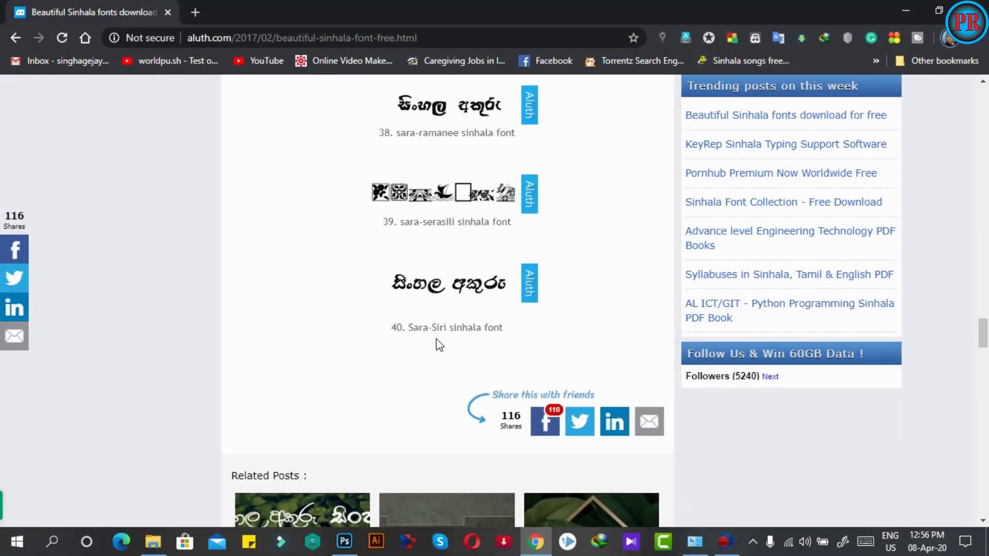
# Go back up the font list to number 8, FM_Samantha, and open its download page.
pyautogui.scroll(20, 365, 333)
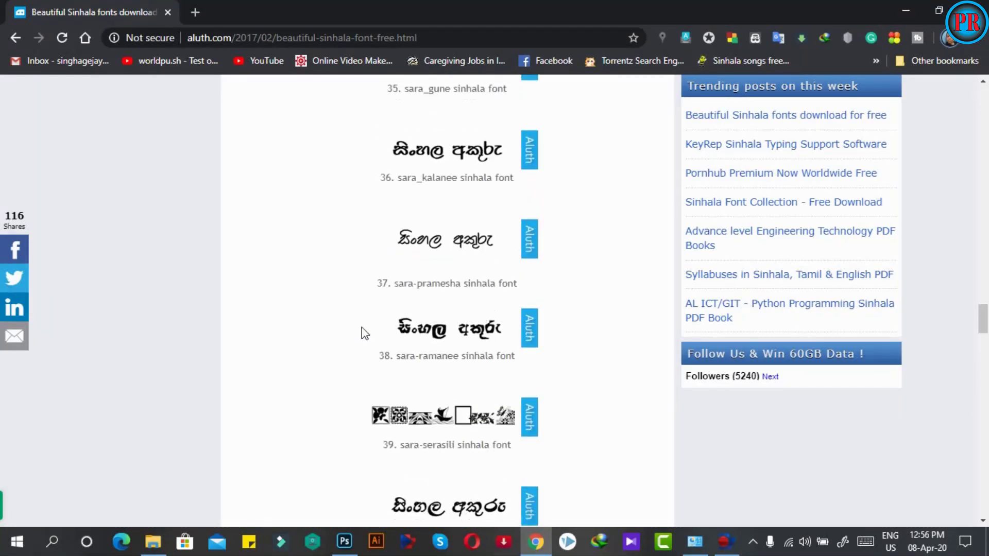
pyautogui.scroll(15, 363, 326)
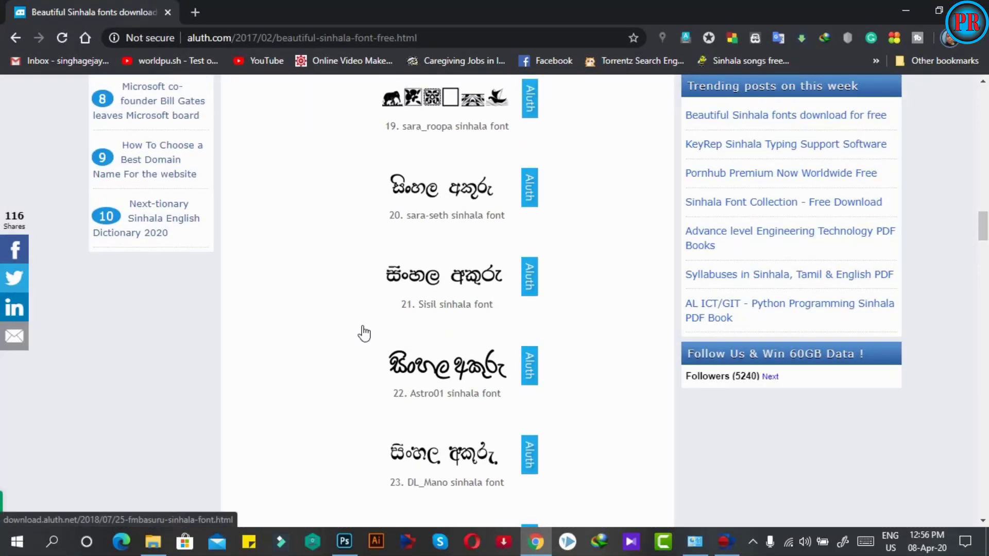
pyautogui.scroll(14, 365, 333)
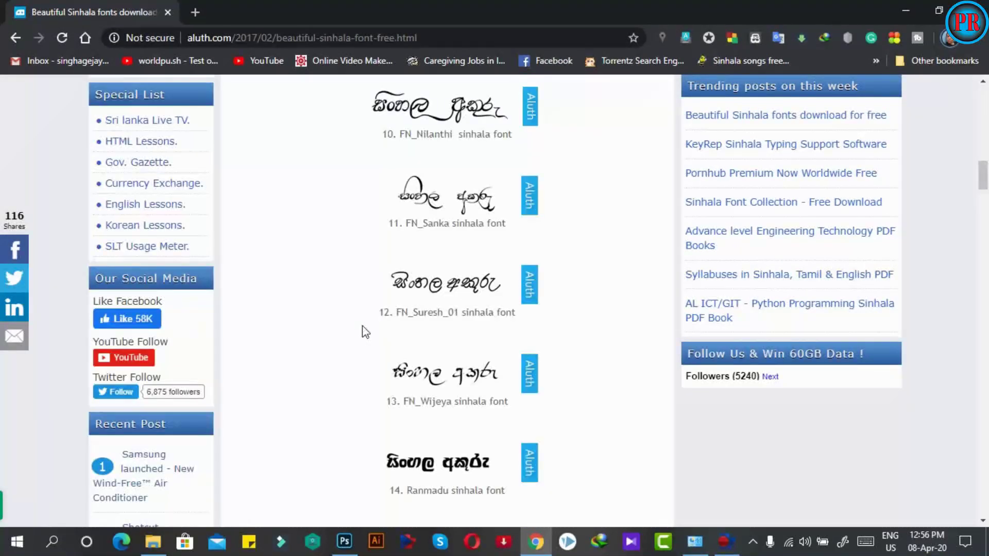
pyautogui.scroll(4, 366, 330)
pyautogui.scroll(-4, 373, 335)
pyautogui.click(429, 349)
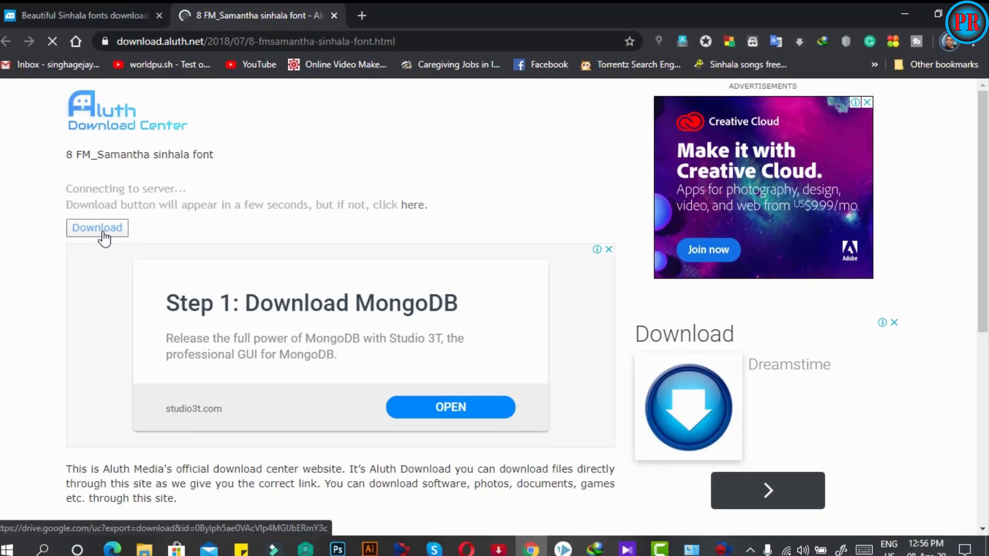
# Download the FM_Samantha font file and save it in the New Font folder on the Desktop.
pyautogui.click(102, 233)
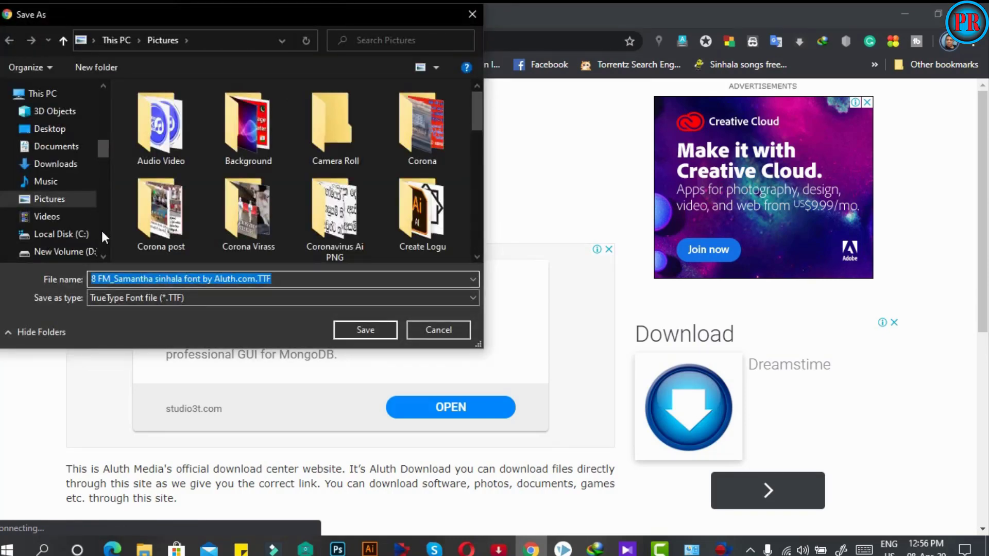
pyautogui.click(57, 136)
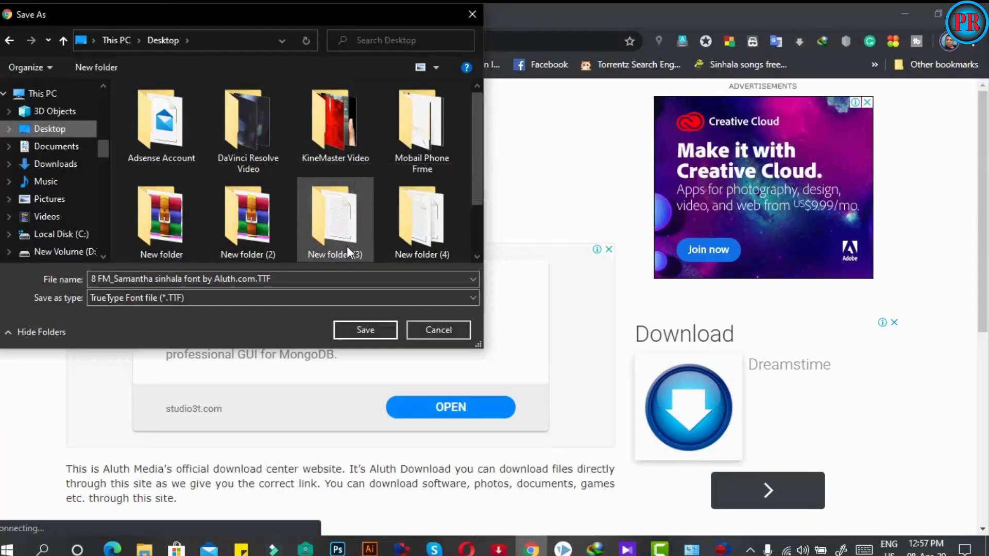
pyautogui.scroll(-2, 361, 232)
pyautogui.click(389, 330)
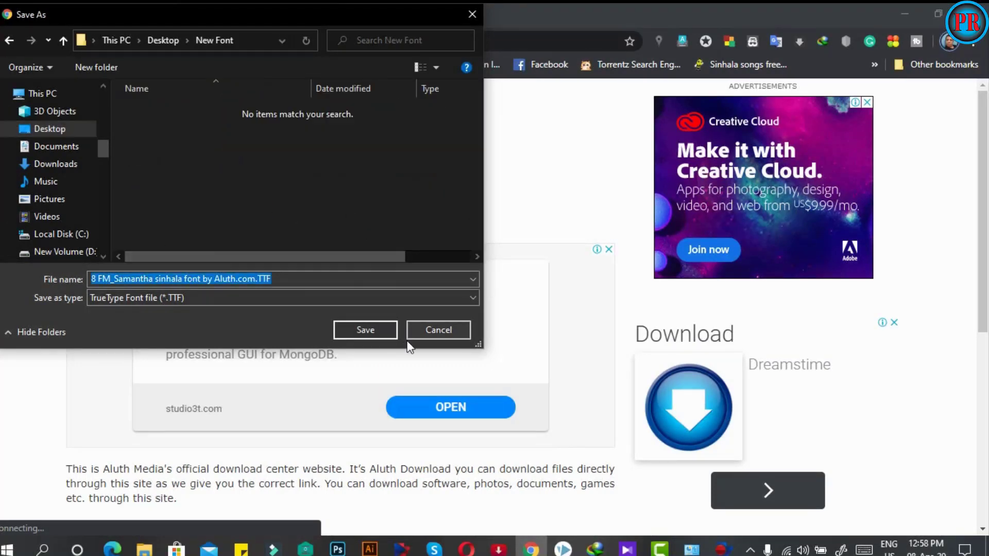
pyautogui.click(364, 333)
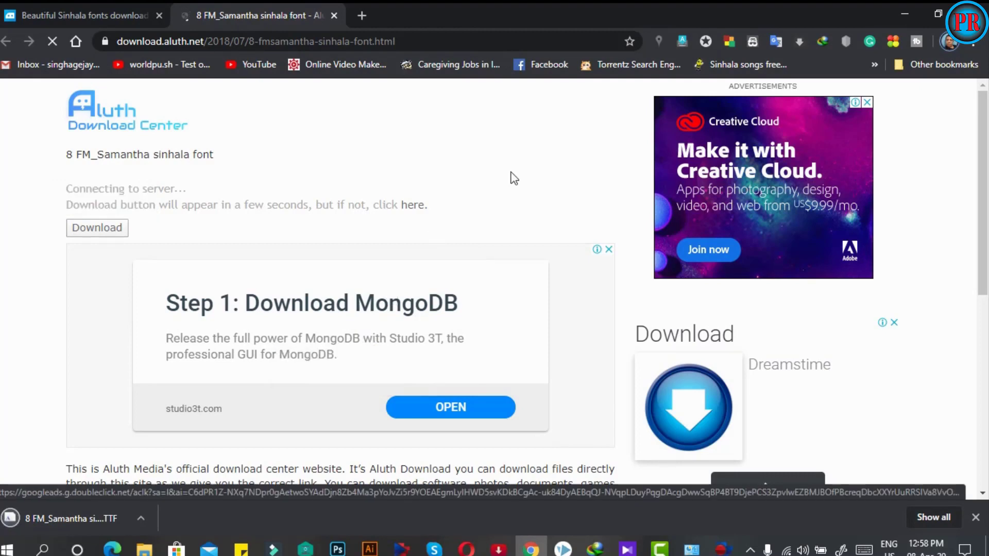
# Minimize the browser and check the New Font folder on the Desktop in File Explorer for the downloaded FM_Samantha file.
pyautogui.click(905, 13)
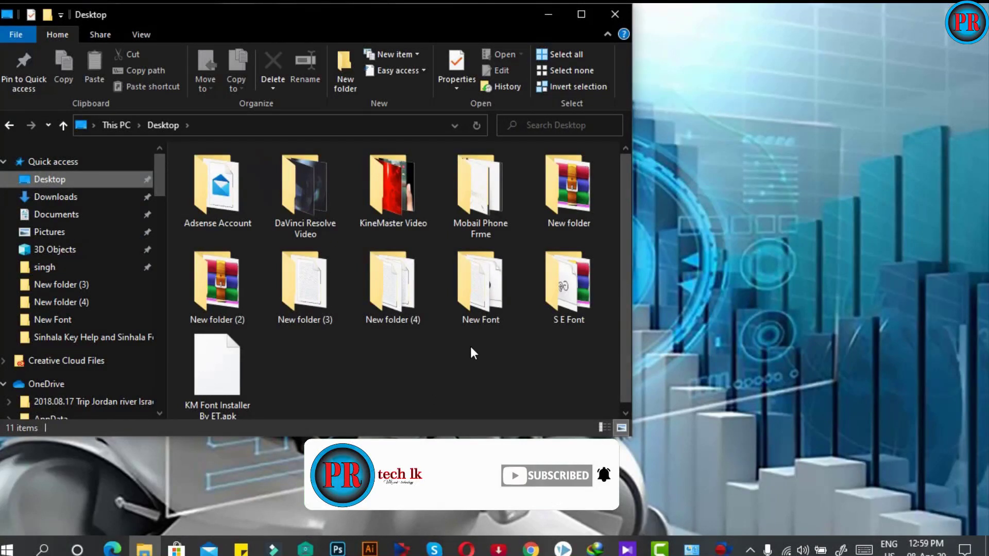
pyautogui.doubleClick(480, 313)
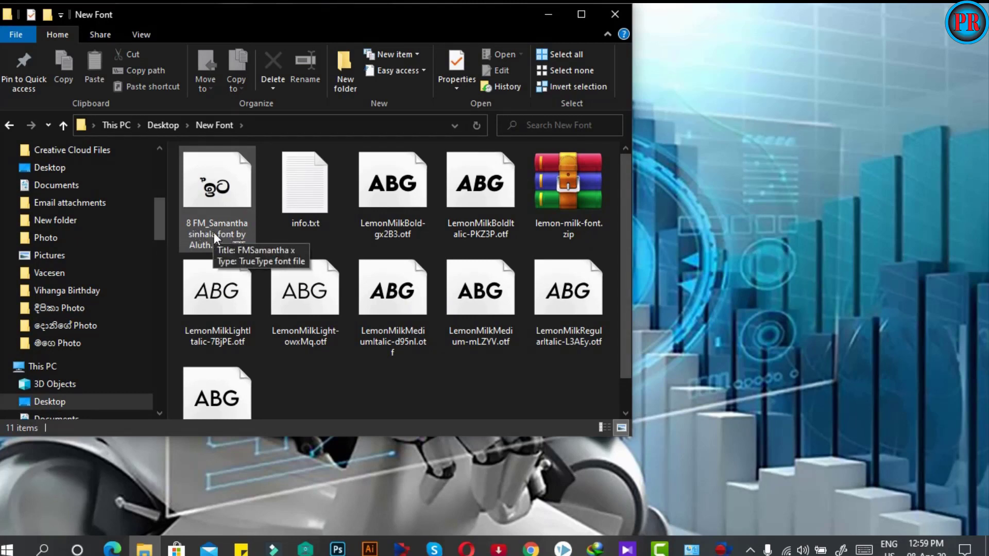
pyautogui.click(548, 14)
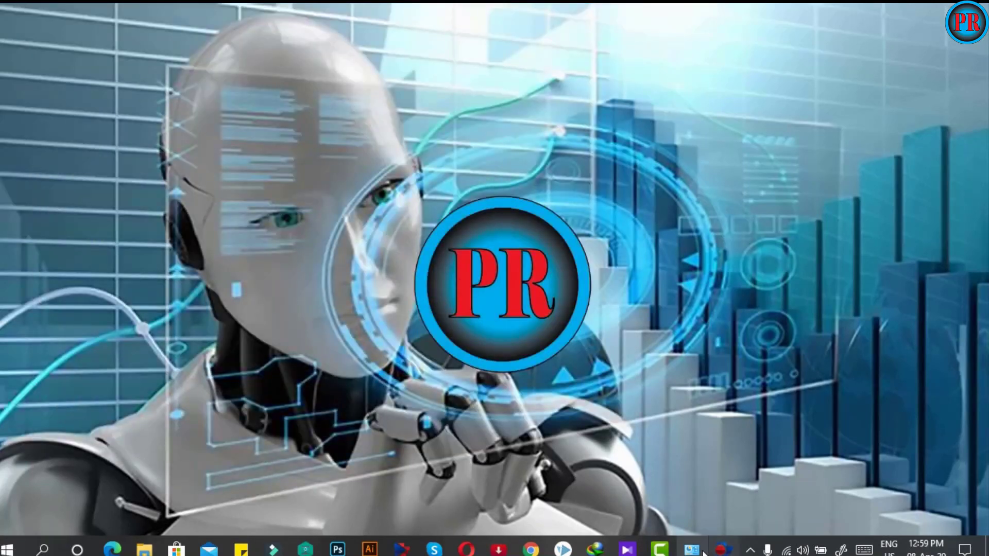
# Try to install the FM_Samantha file from the New Font folder into the Windows Fonts folder, declining to replace the existing font.
pyautogui.click(700, 549)
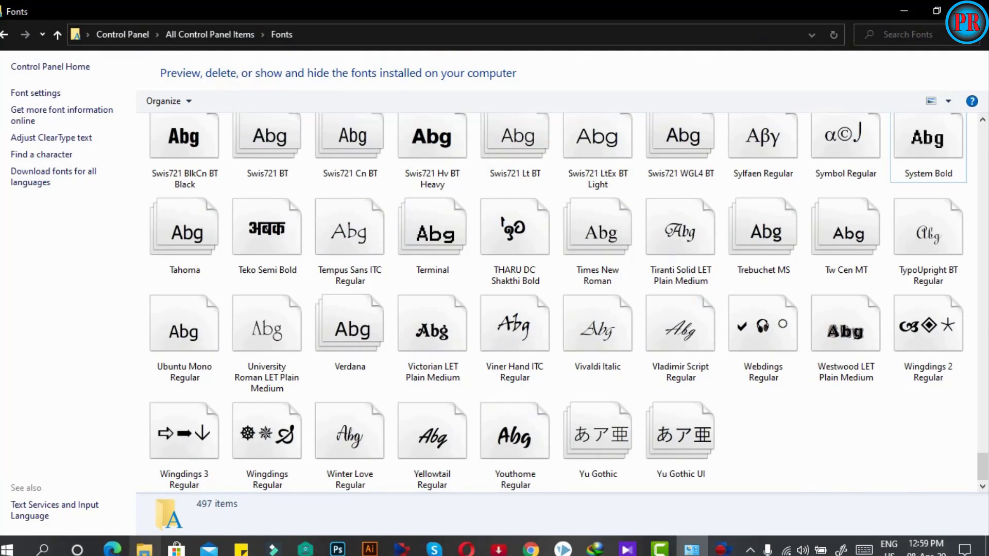
pyautogui.click(145, 549)
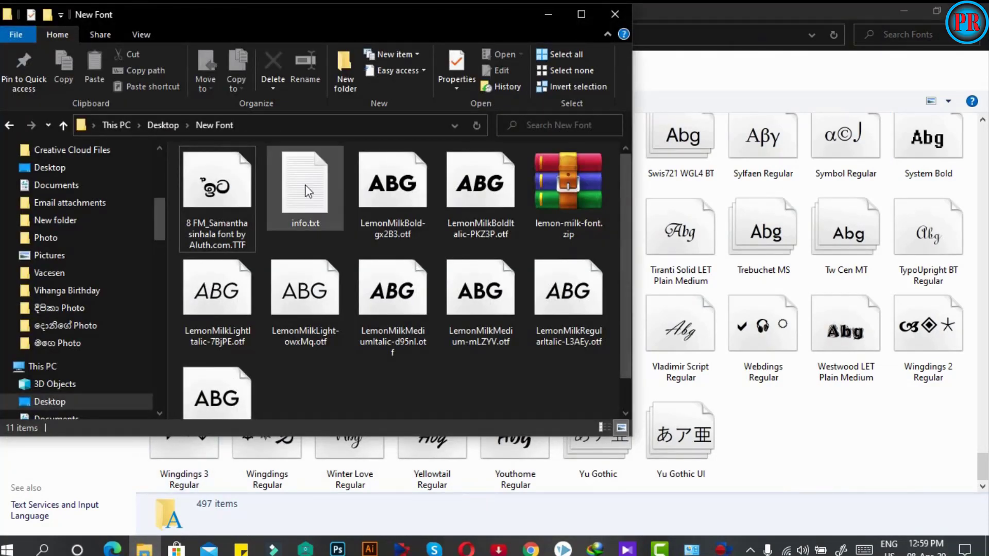
pyautogui.moveTo(224, 197); pyautogui.dragTo(821, 459)
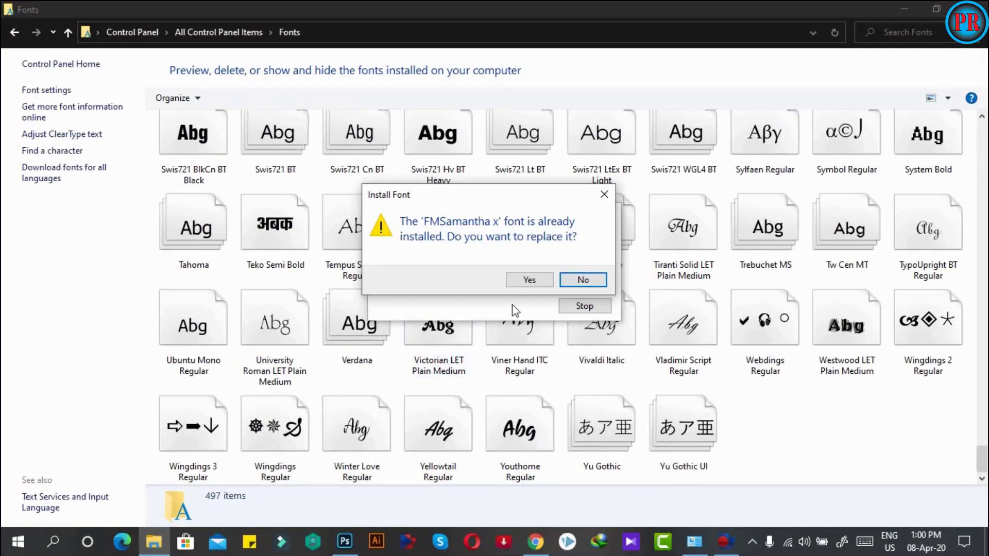
pyautogui.click(584, 287)
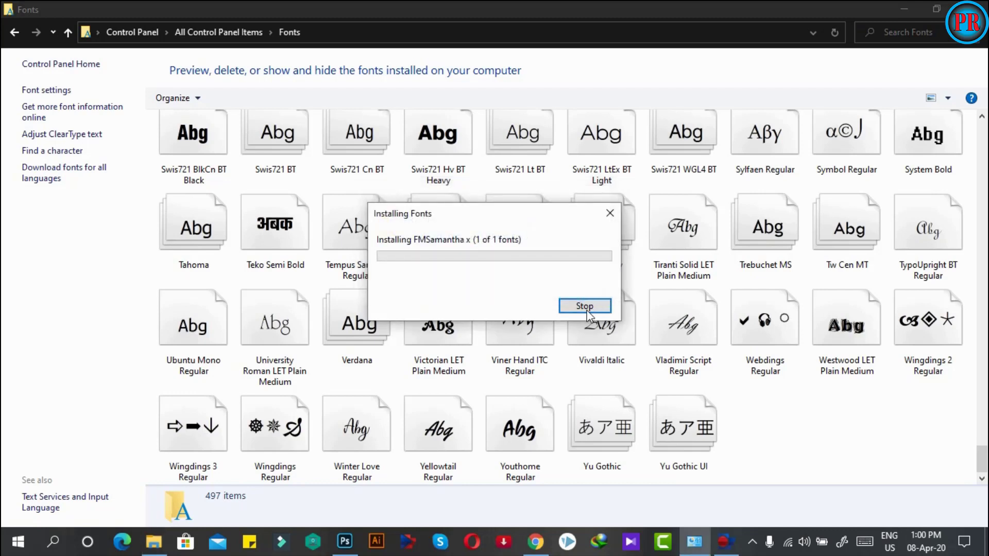
pyautogui.click(584, 308)
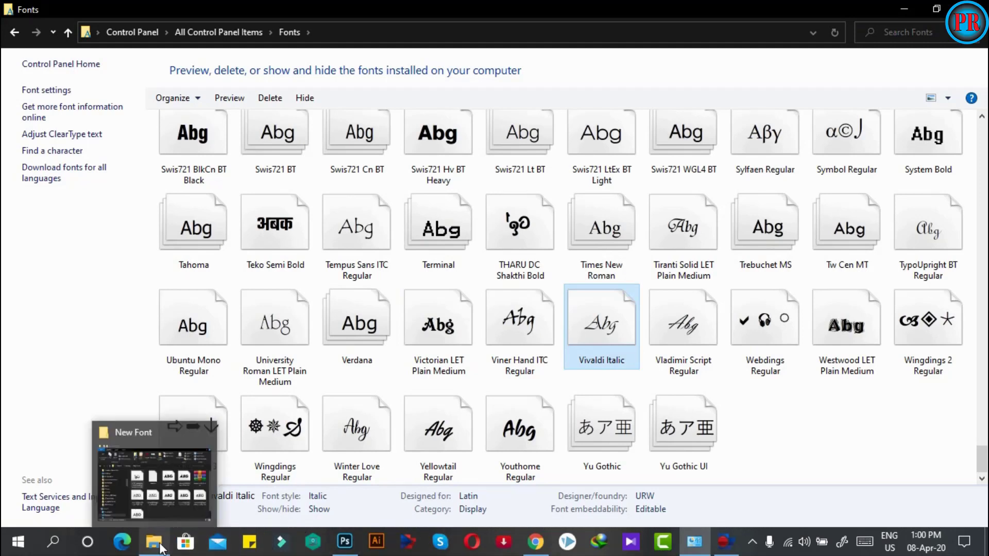
# Preview the FM_Samantha font file from the New Font folder and try to install it from the preview, declining to replace the existing font.
pyautogui.click(902, 7)
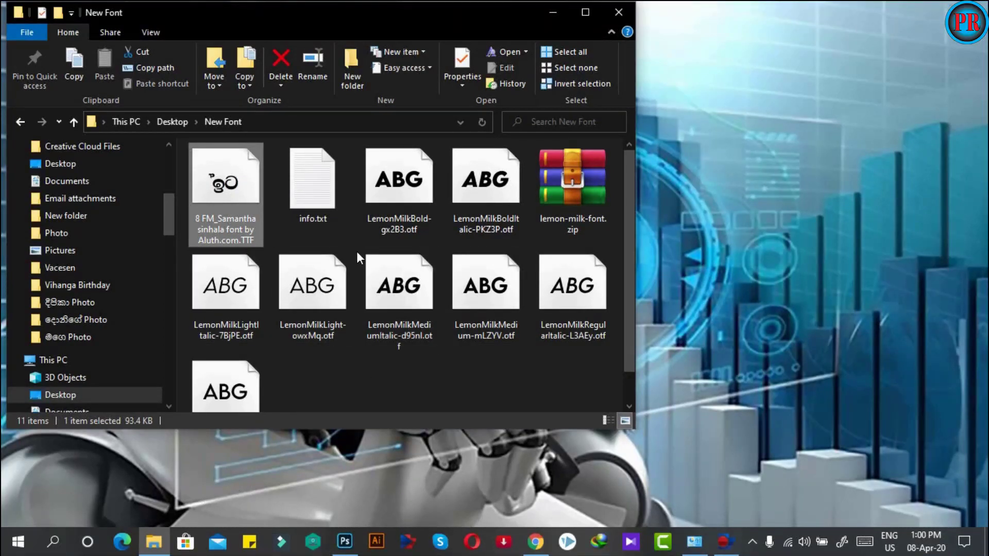
pyautogui.doubleClick(224, 185)
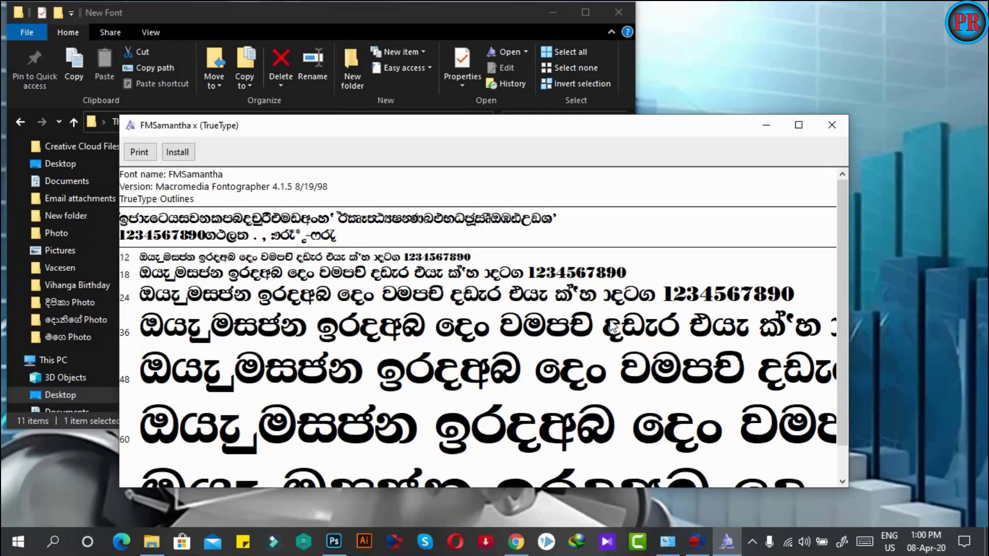
pyautogui.scroll(-1, 844, 392)
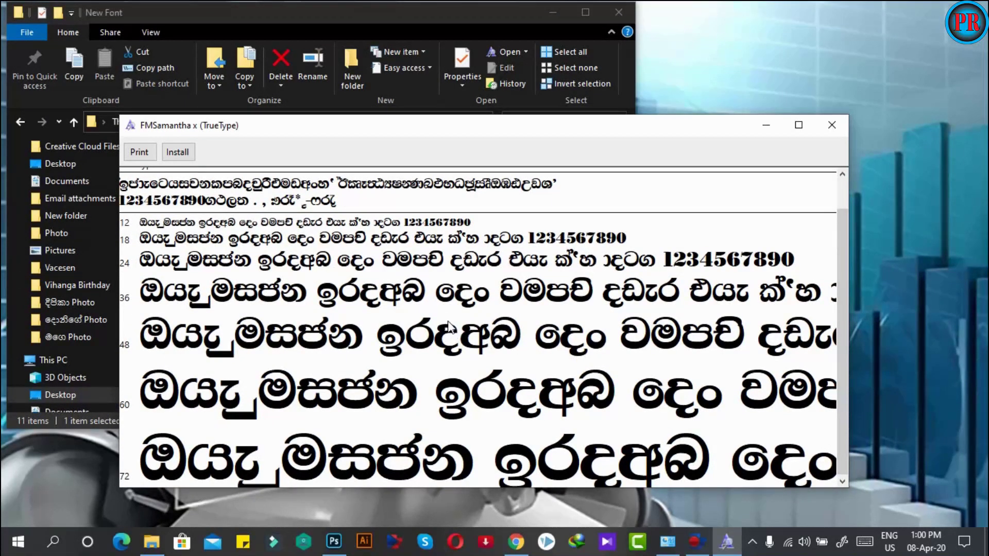
pyautogui.click(178, 152)
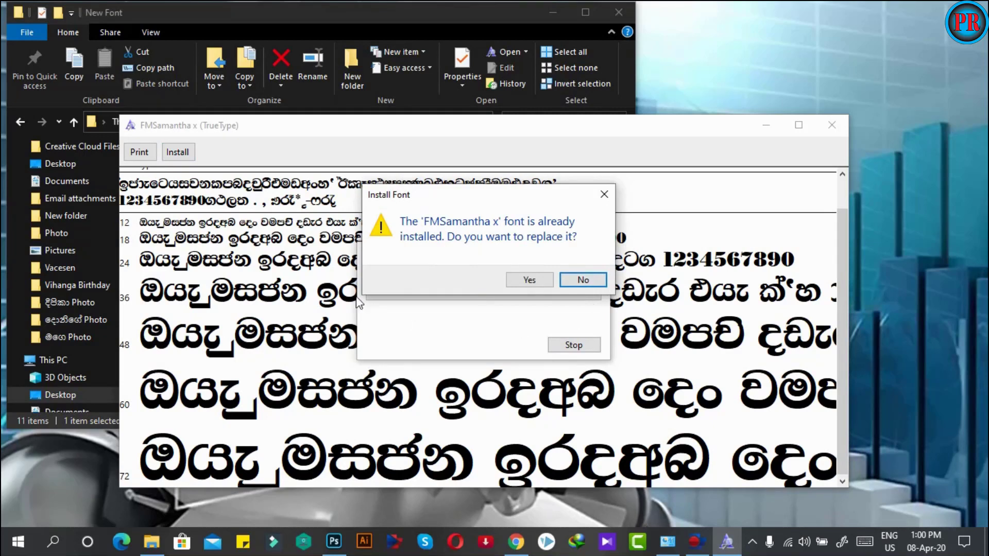
pyautogui.click(583, 280)
pyautogui.click(831, 126)
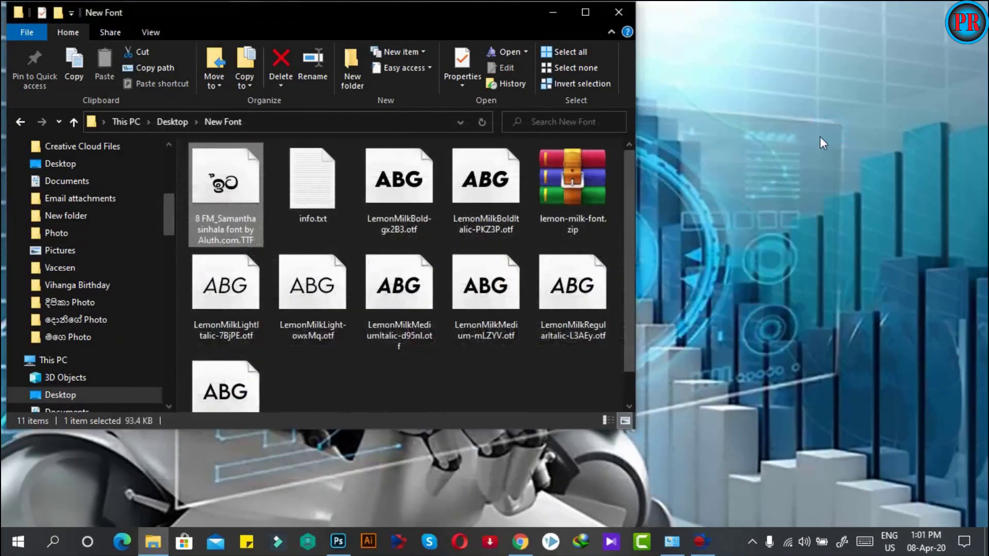
pyautogui.click(551, 10)
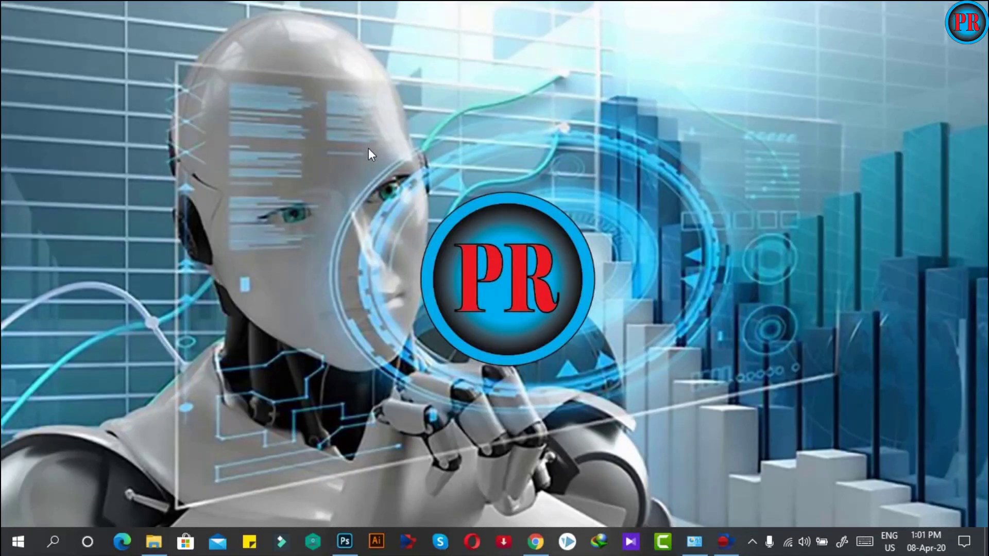
# Switch to Chrome, return the Aluth.com tab to the Sinhala Font category listing, and close the FM_Samantha download tab.
pyautogui.click(535, 541)
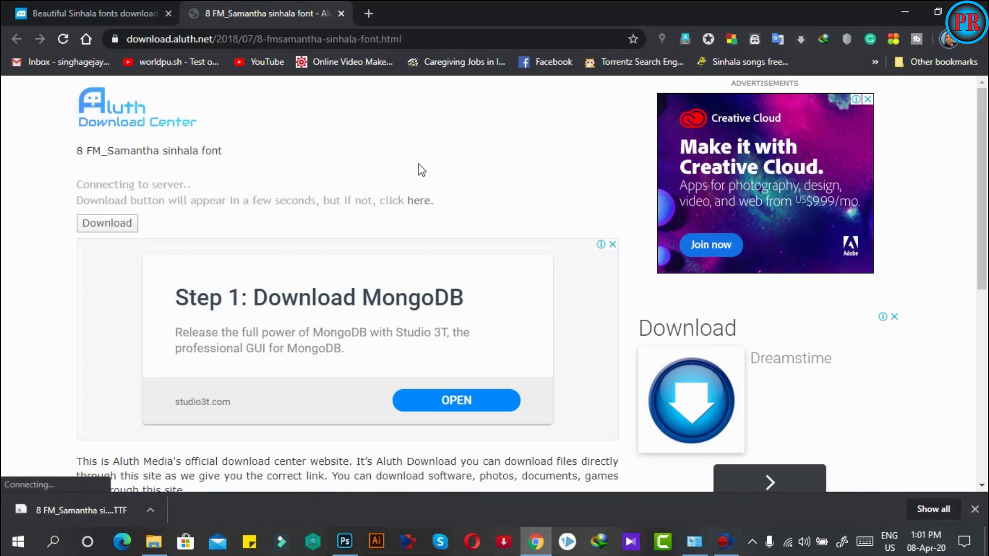
pyautogui.click(85, 3)
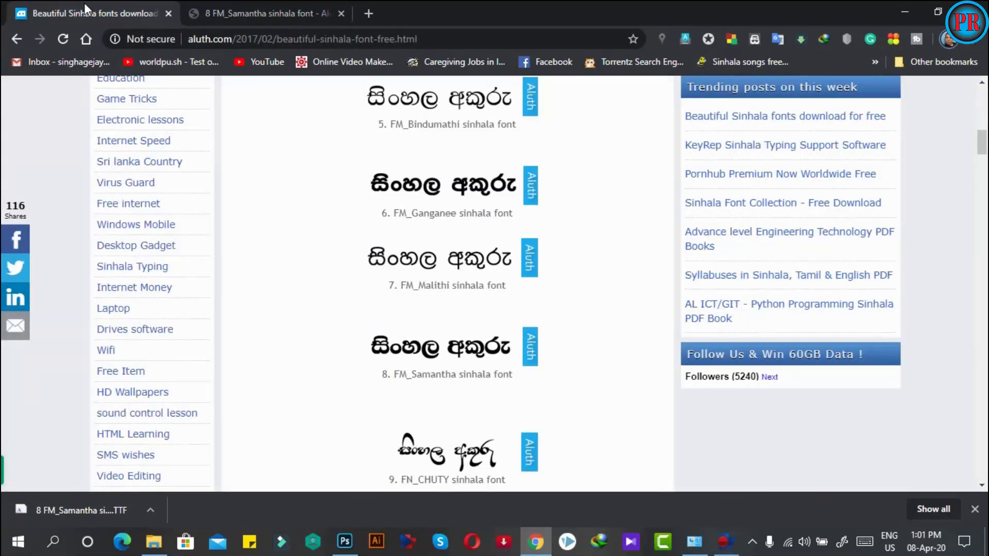
pyautogui.scroll(12, 268, 217)
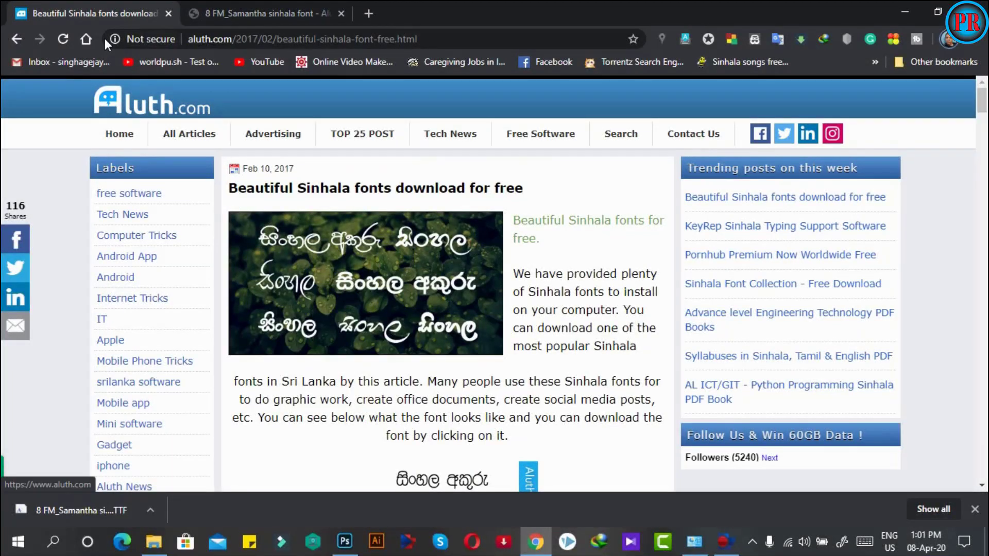
pyautogui.click(16, 39)
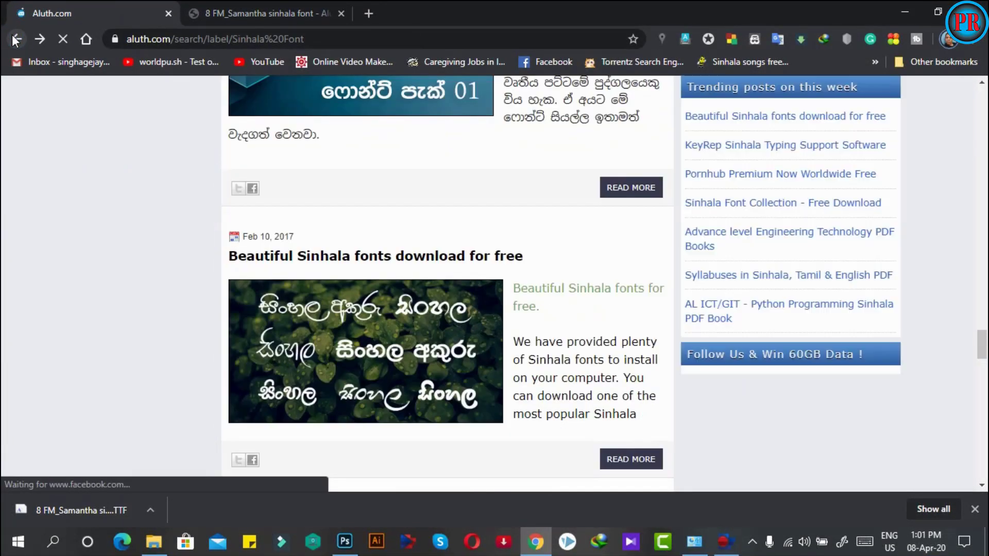
pyautogui.click(340, 13)
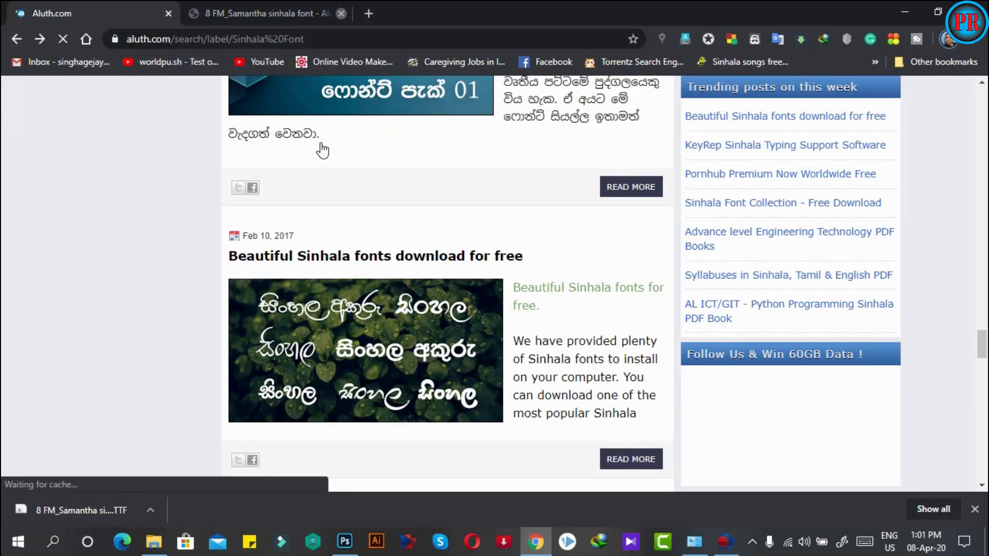
# Browse the Sinhala Font category listing and open the article "Sinhala Font Pack New - ( 14 Font )".
pyautogui.scroll(4, 364, 239)
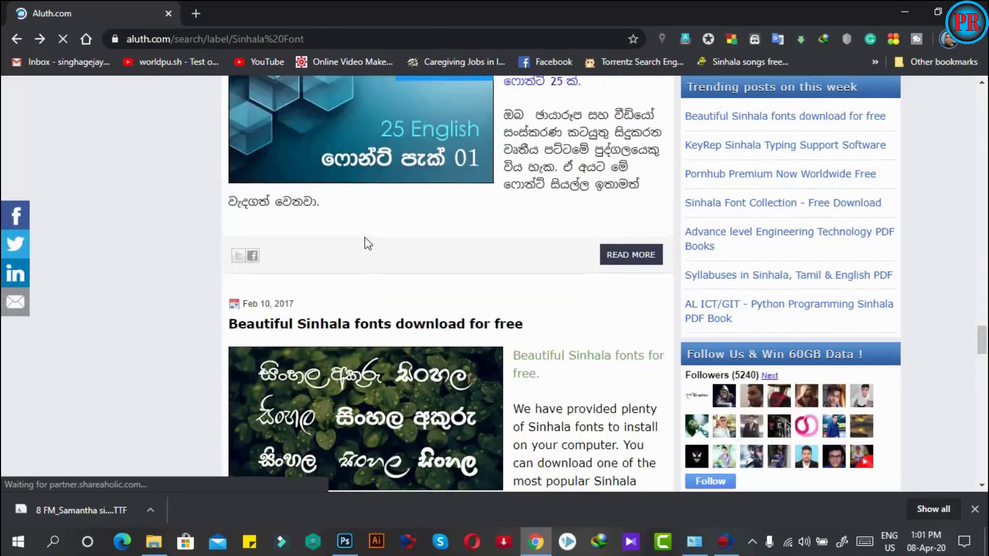
pyautogui.scroll(9, 365, 237)
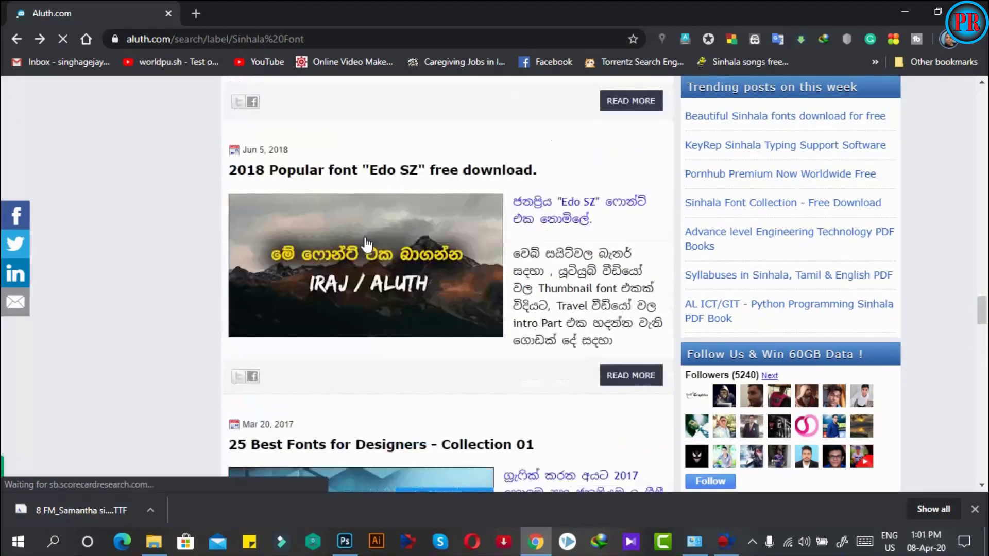
pyautogui.scroll(-10, 366, 245)
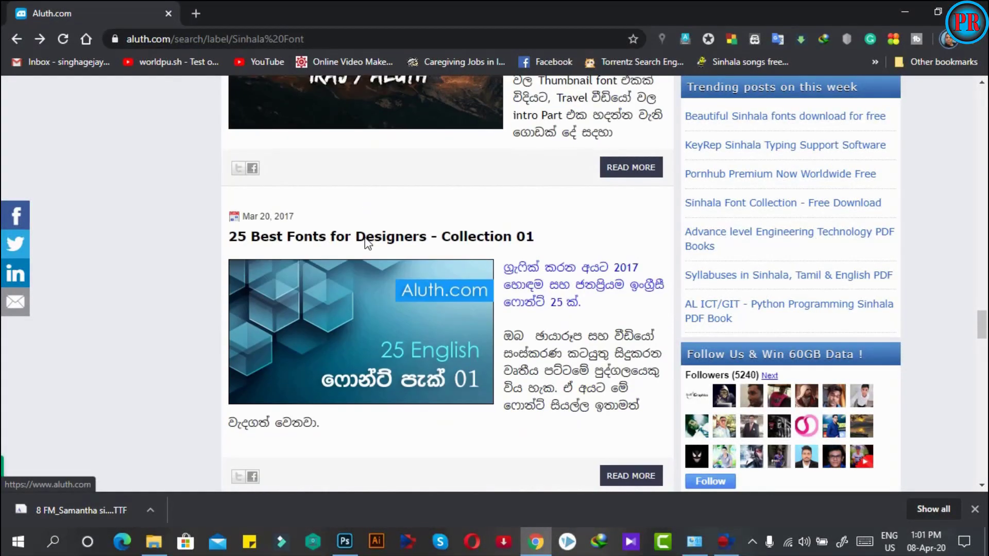
pyautogui.scroll(-3, 367, 245)
pyautogui.scroll(-3, 366, 245)
pyautogui.scroll(-3, 366, 243)
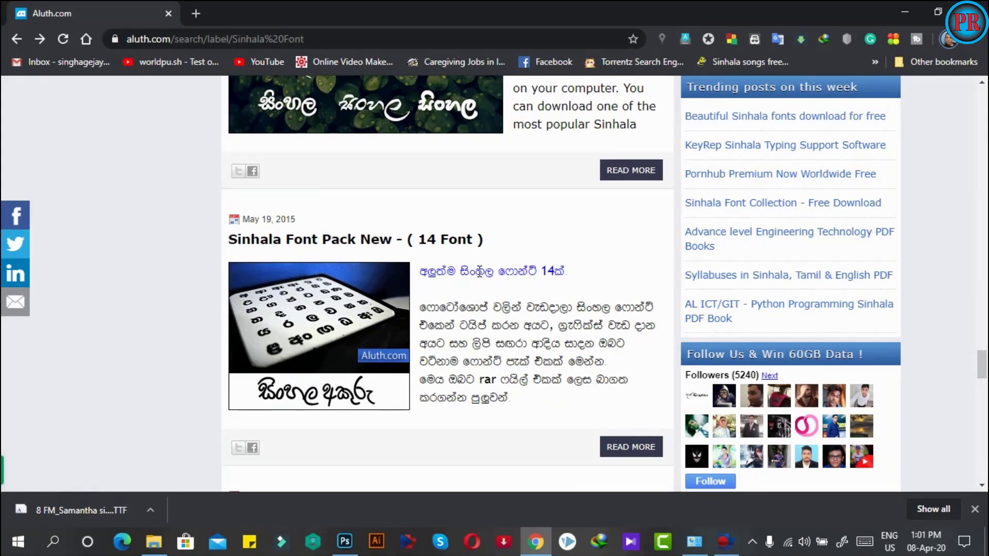
pyautogui.doubleClick(328, 242)
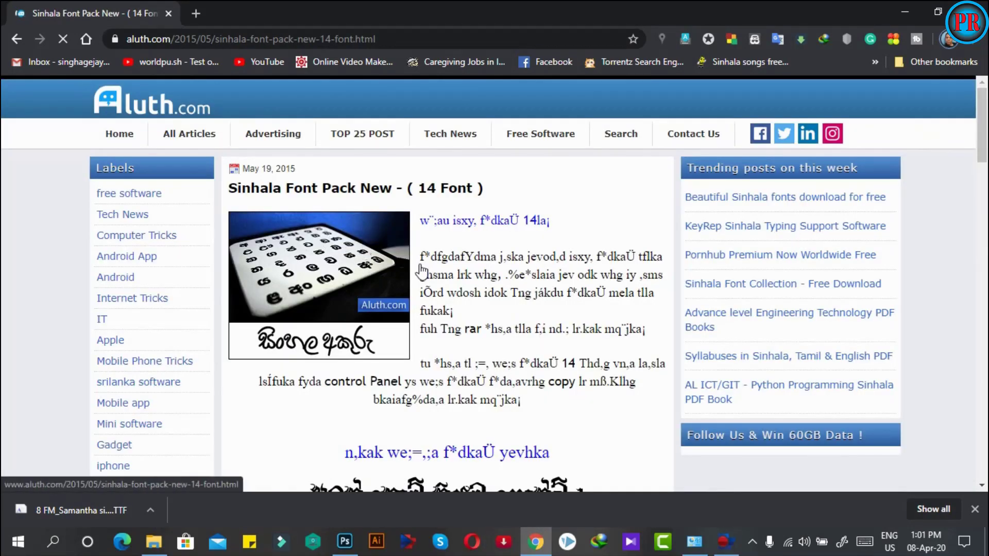
# Review the font samples in the Sinhala Font Pack article and open the pack's download page from the link below them.
pyautogui.scroll(-7, 443, 293)
pyautogui.scroll(-1, 401, 288)
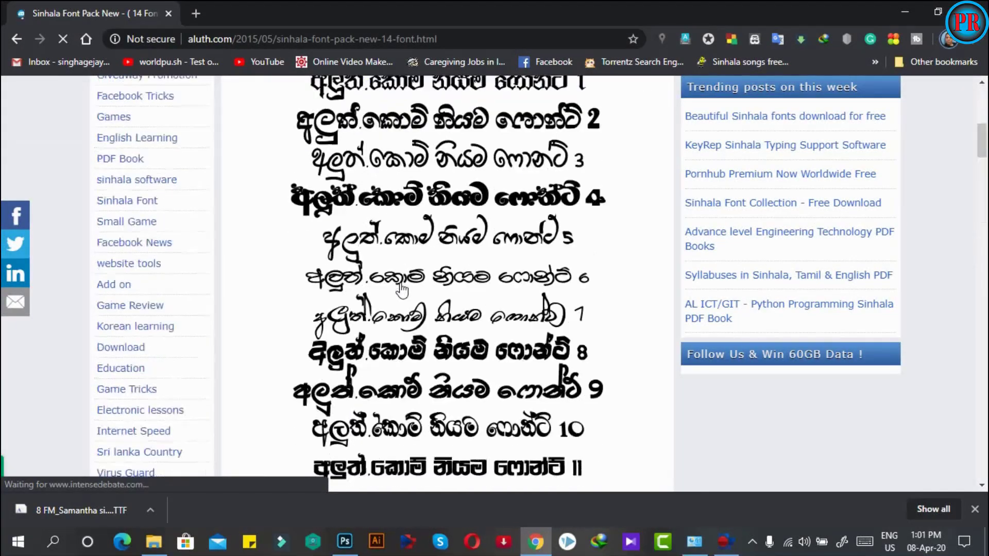
pyautogui.scroll(4, 391, 267)
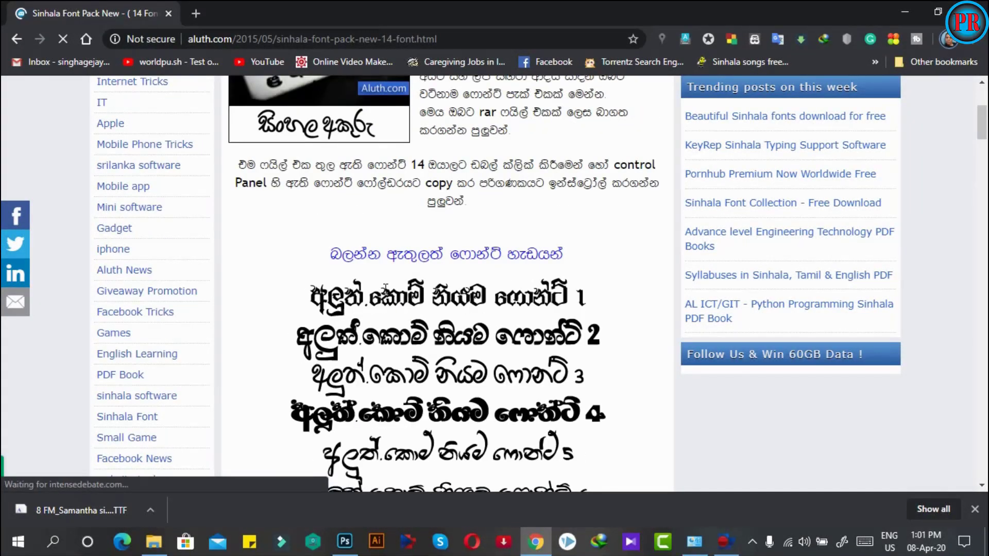
pyautogui.scroll(-1, 522, 276)
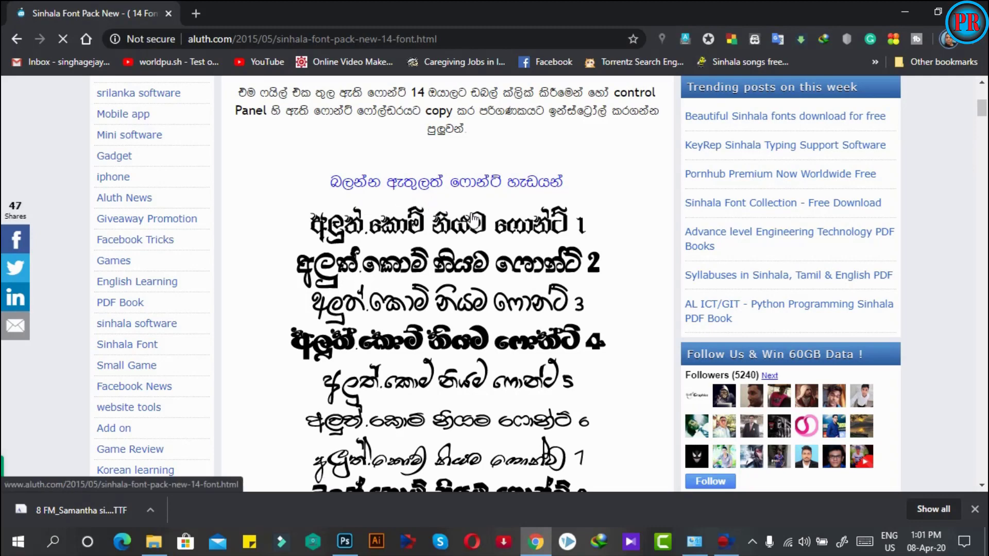
pyautogui.scroll(-4, 498, 250)
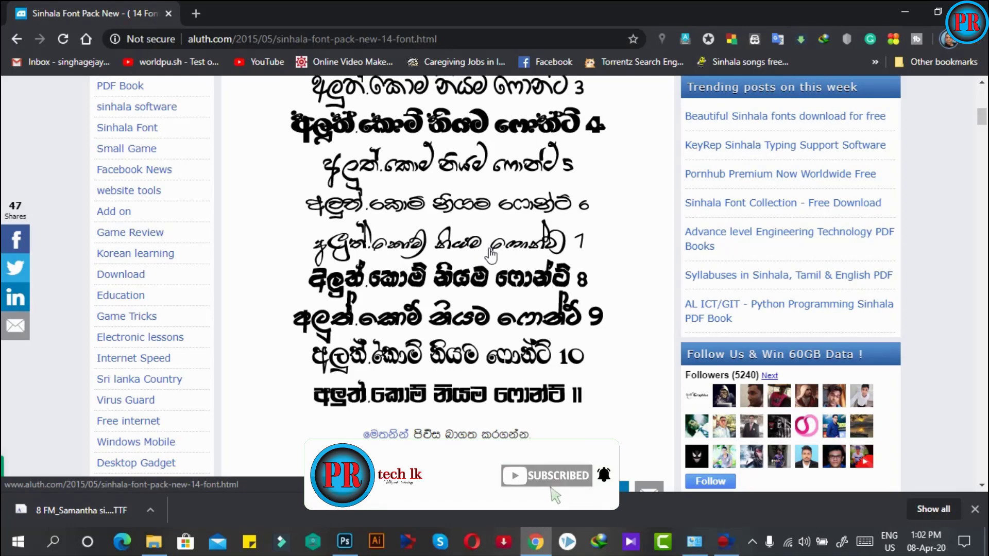
pyautogui.scroll(3, 489, 253)
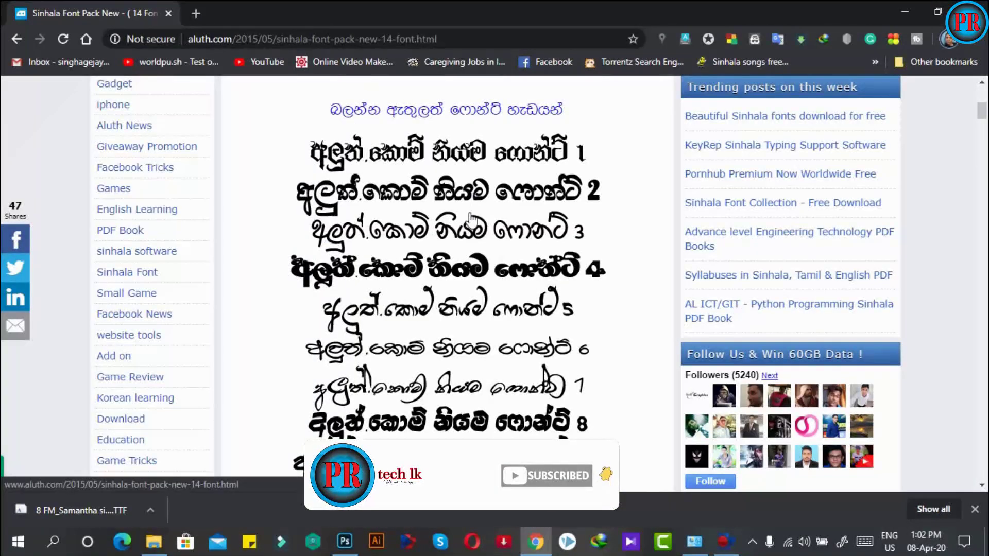
pyautogui.scroll(-3, 477, 265)
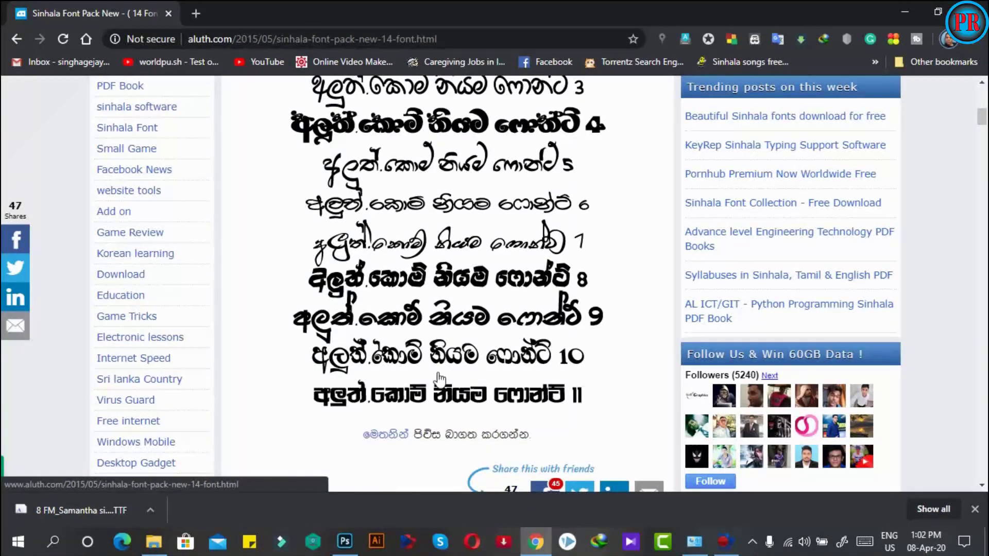
pyautogui.click(386, 434)
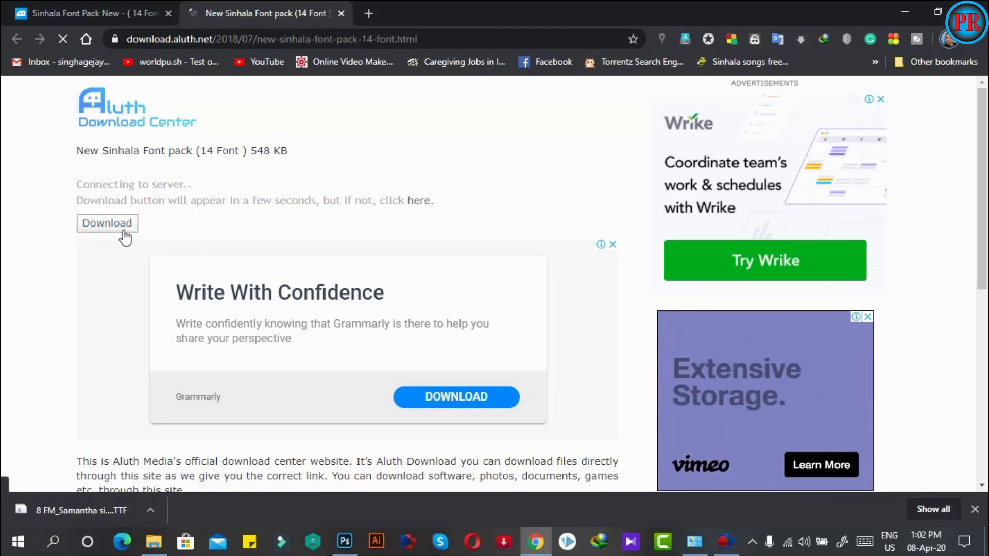
# Download the archive New Sinhala Font by Aluth.com.rar to the Downloads\Compressed folder.
pyautogui.moveTo(108, 233)
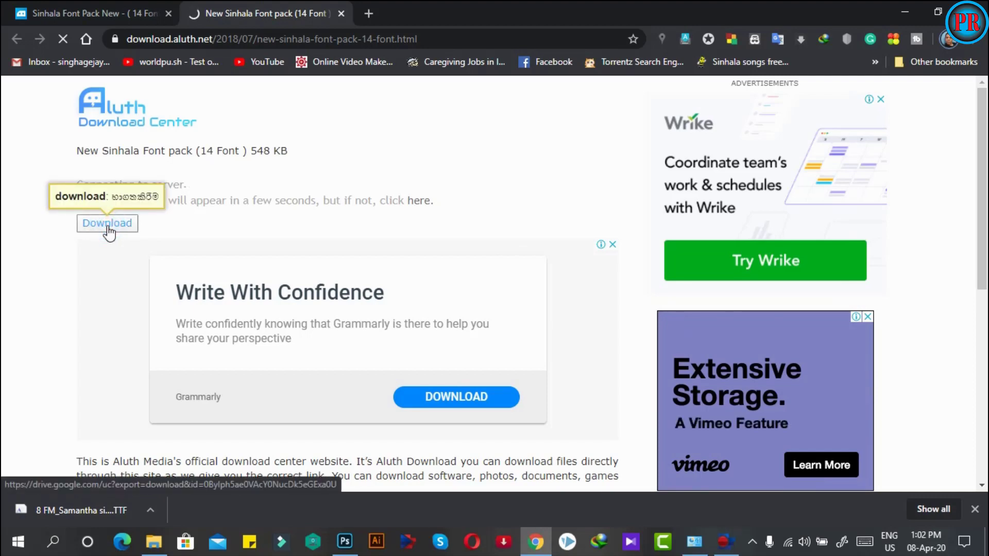
pyautogui.click(109, 228)
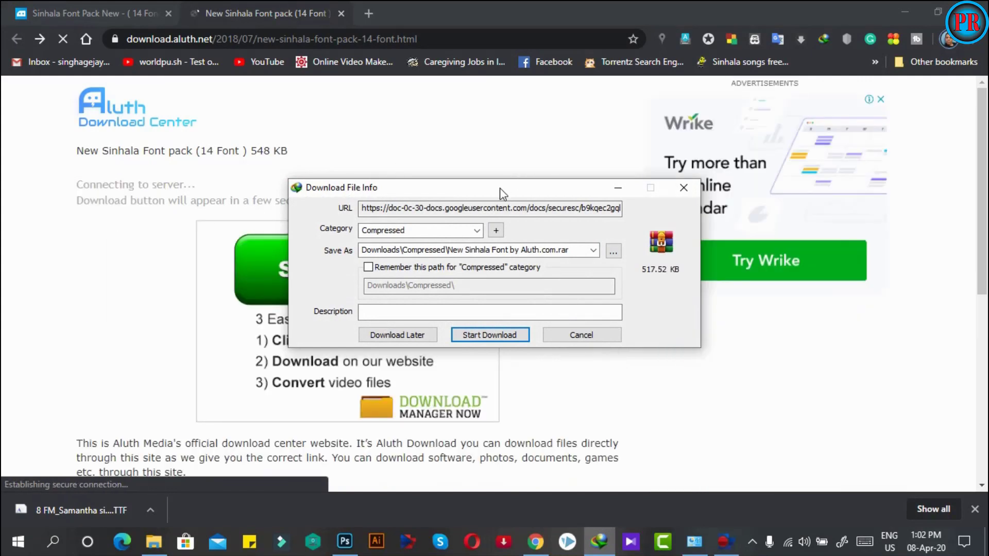
pyautogui.moveTo(500, 188); pyautogui.dragTo(437, 132)
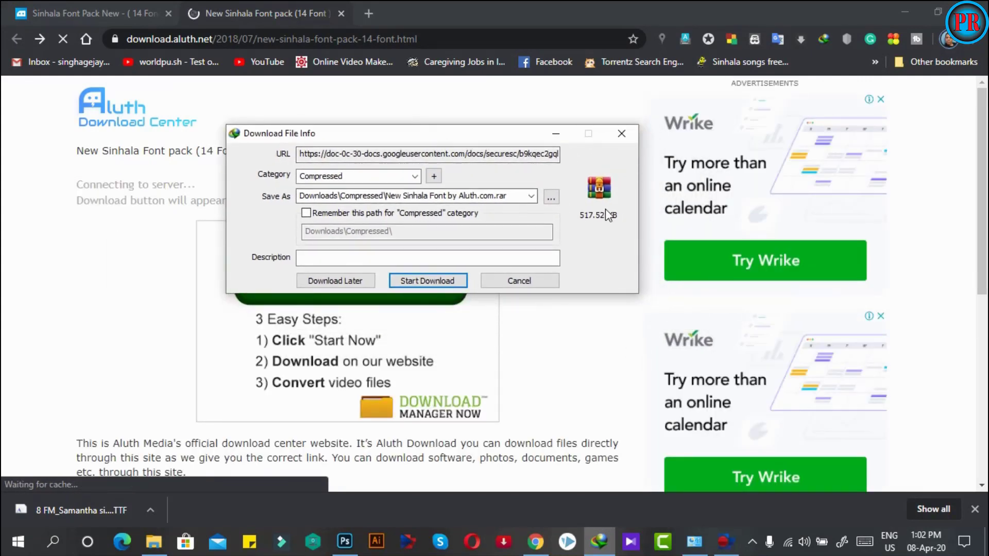
pyautogui.click(421, 285)
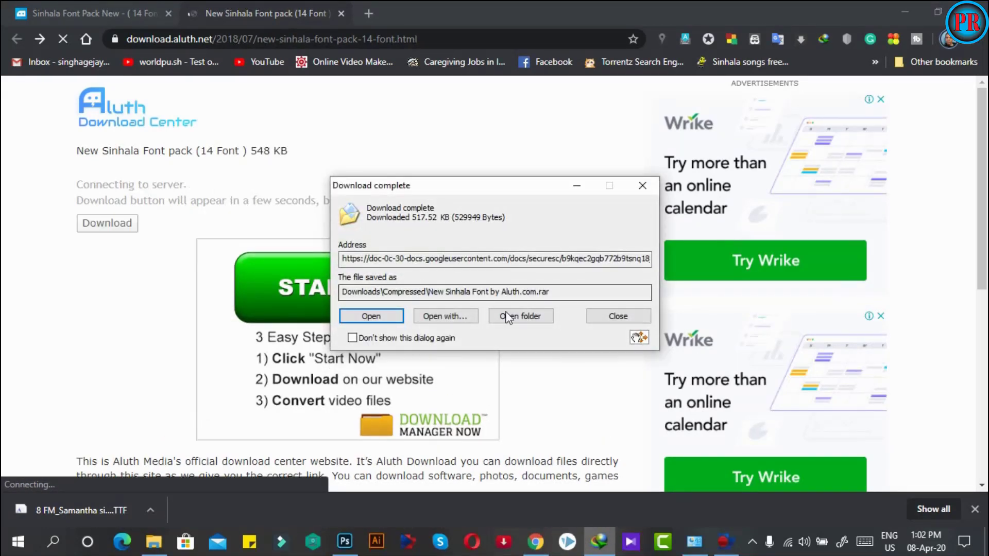
# Move New Sinhala Font by Aluth.com.rar from its download folder into the New Font folder on the Desktop.
pyautogui.click(517, 318)
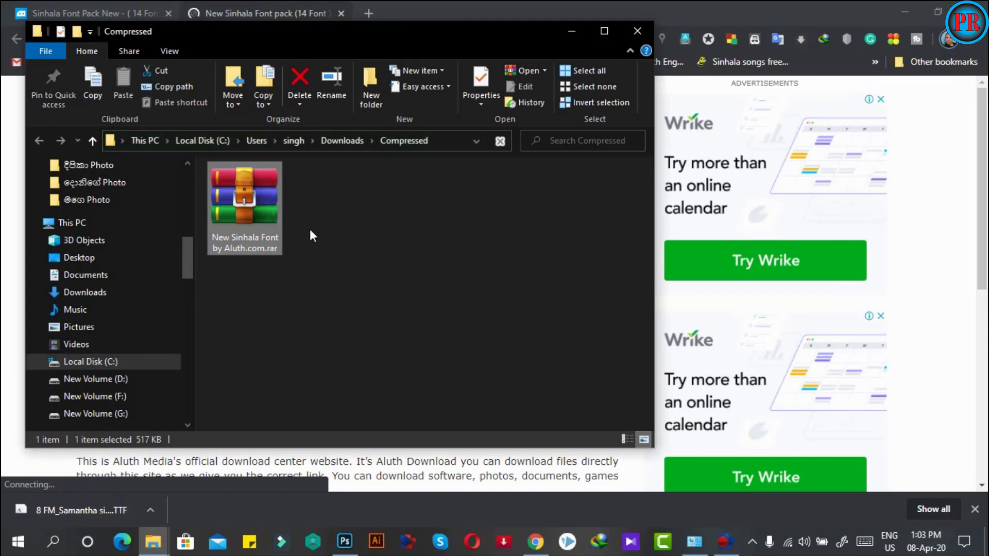
pyautogui.rightClick(258, 206)
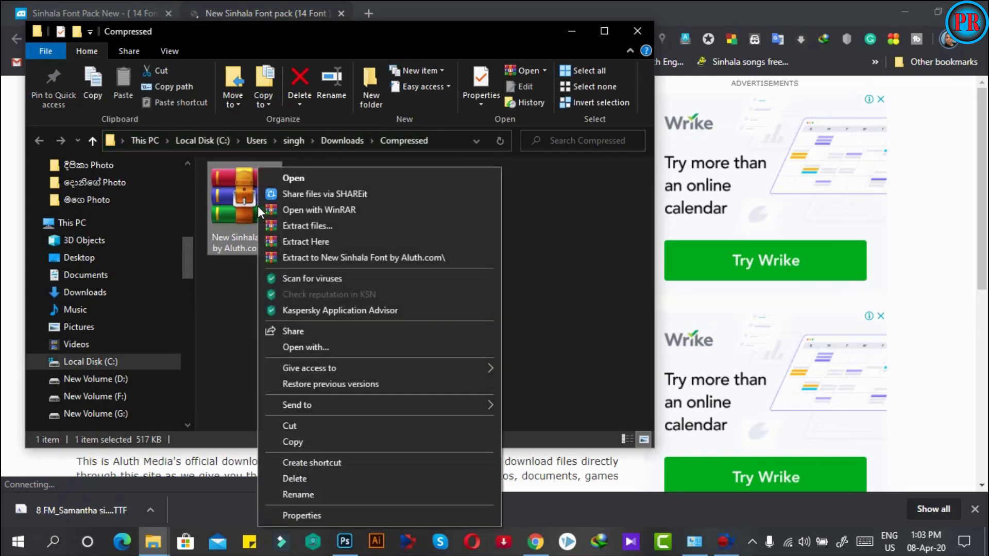
pyautogui.click(296, 426)
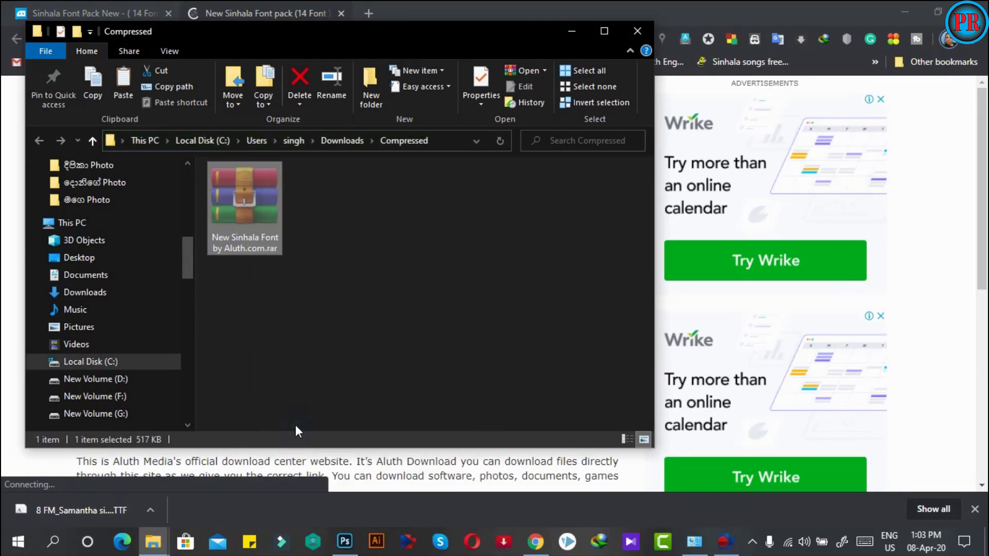
pyautogui.click(73, 257)
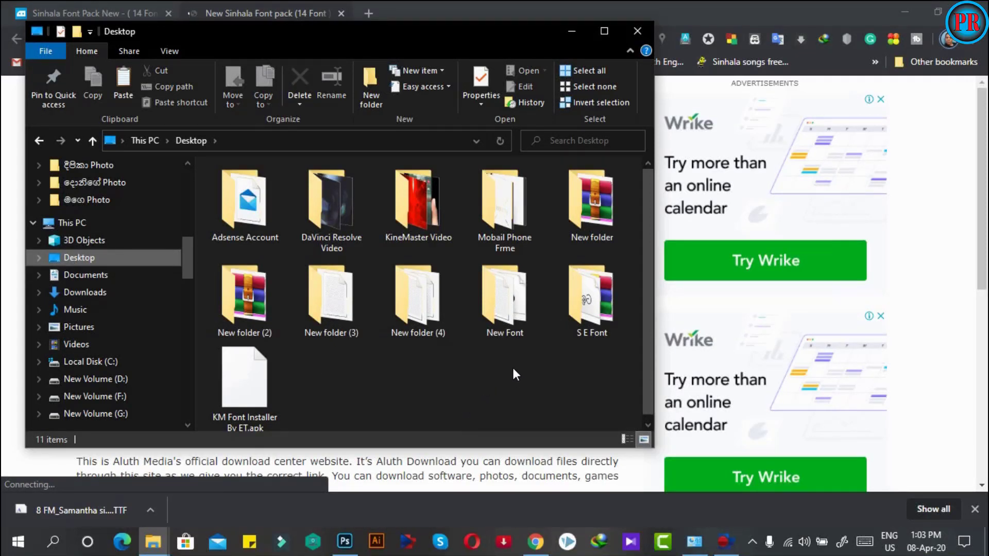
pyautogui.doubleClick(512, 319)
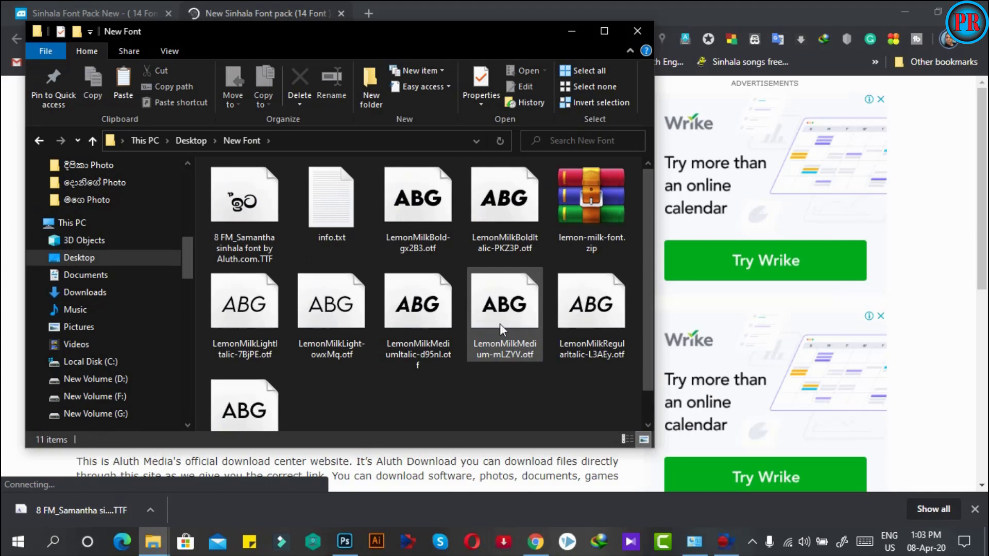
pyautogui.scroll(-1, 328, 354)
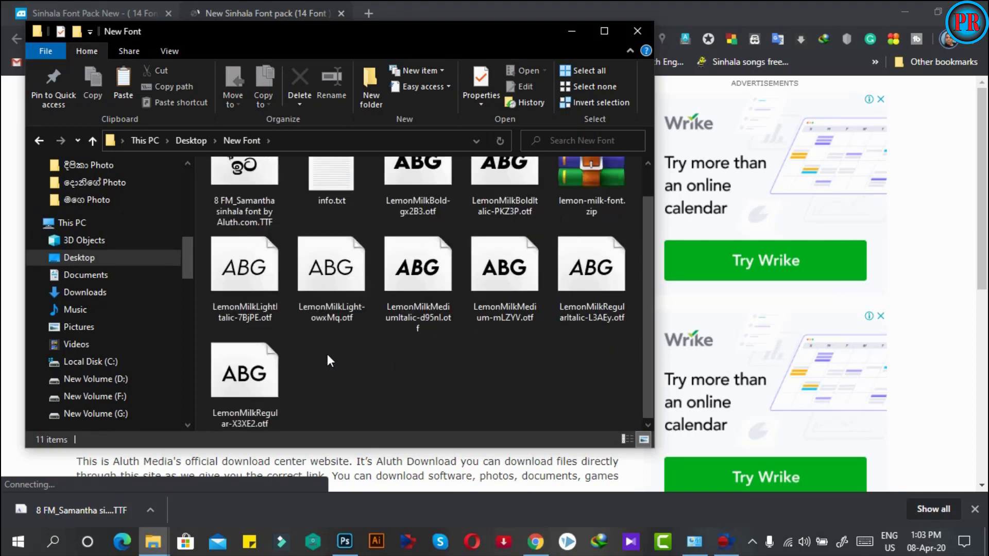
pyautogui.rightClick(384, 366)
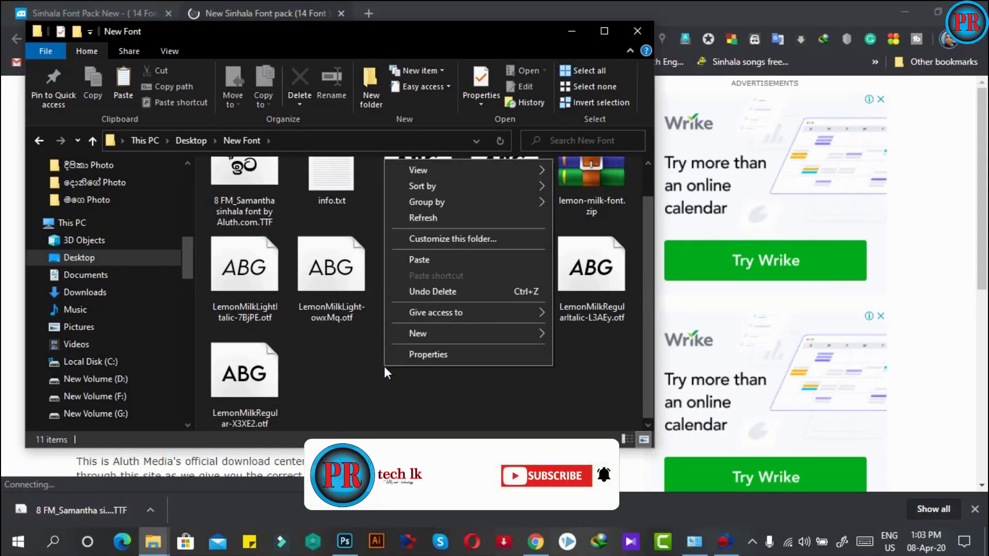
pyautogui.click(420, 261)
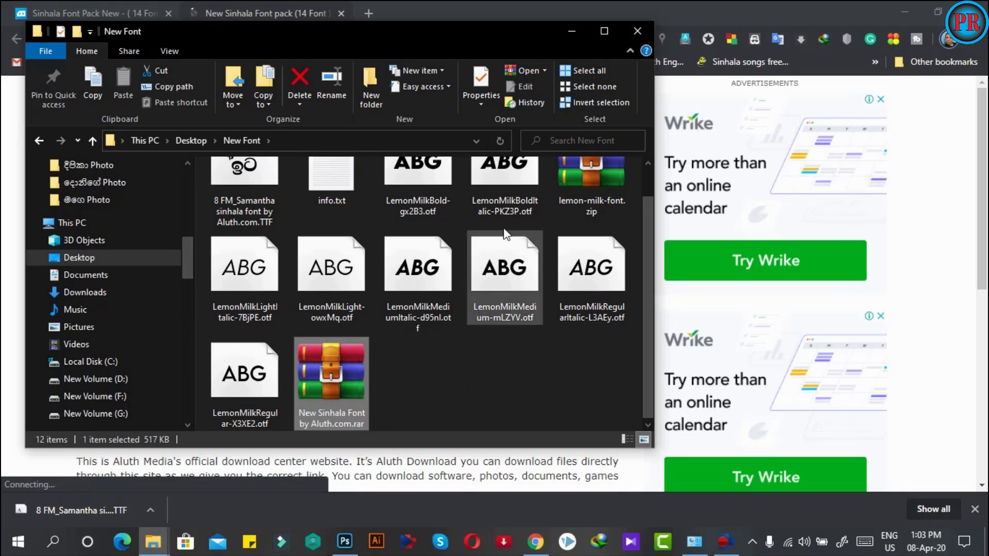
# Create a folder inside New Font and move New Sinhala Font by Aluth.com.rar into it.
pyautogui.click(607, 29)
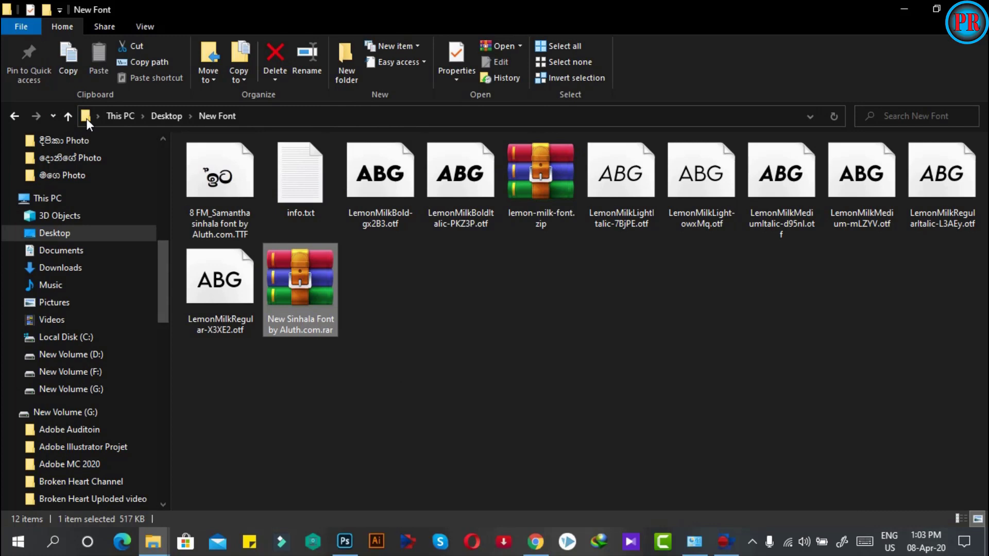
pyautogui.click(45, 11)
pyautogui.moveTo(382, 307); pyautogui.dragTo(234, 194)
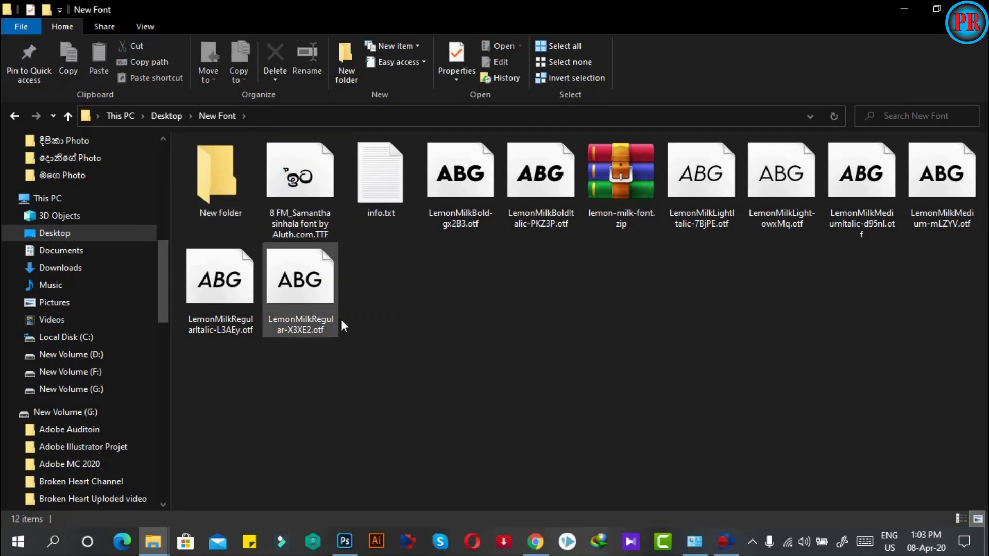
# Open New folder, show its contents as large icons, and extract New Sinhala Font by Aluth.com.rar in place.
pyautogui.doubleClick(218, 184)
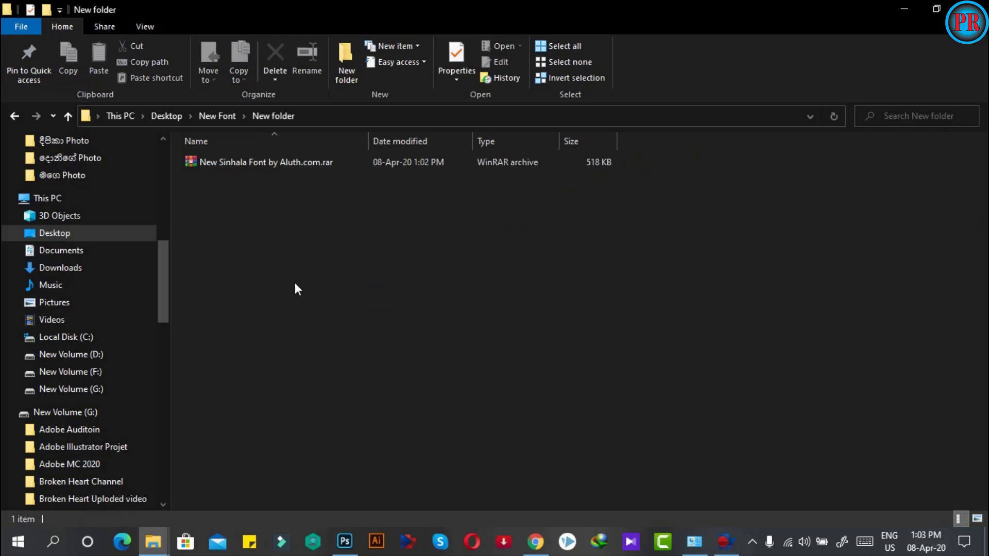
pyautogui.click(977, 518)
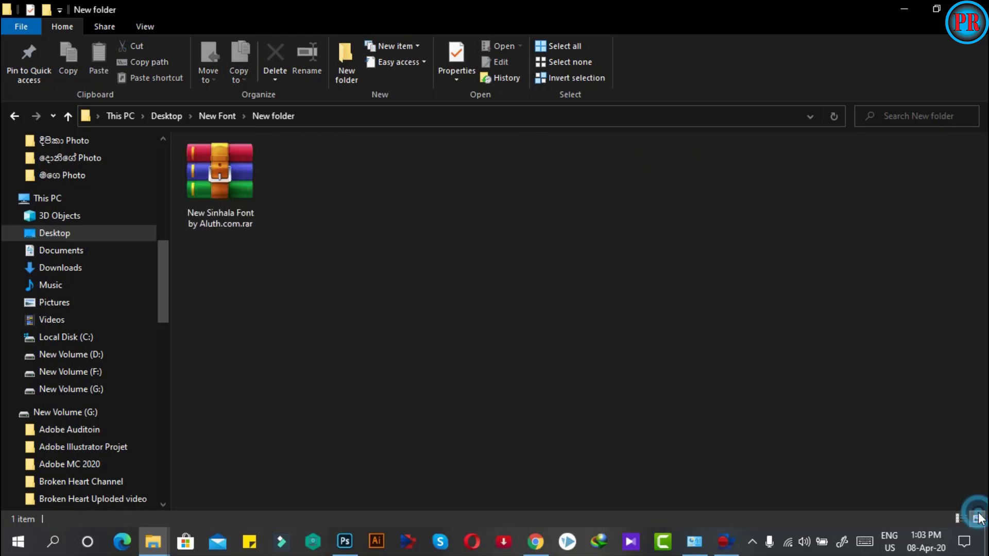
pyautogui.rightClick(229, 183)
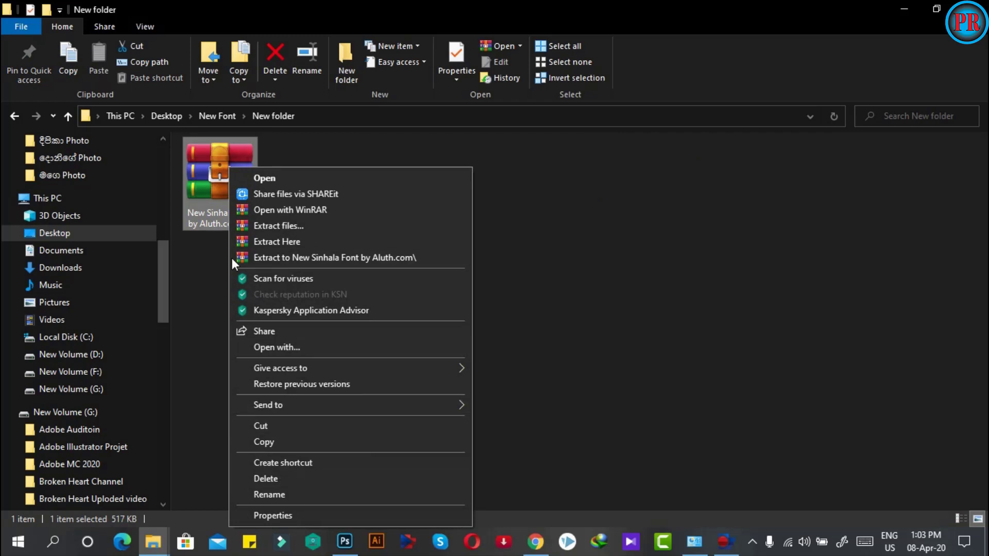
pyautogui.click(284, 242)
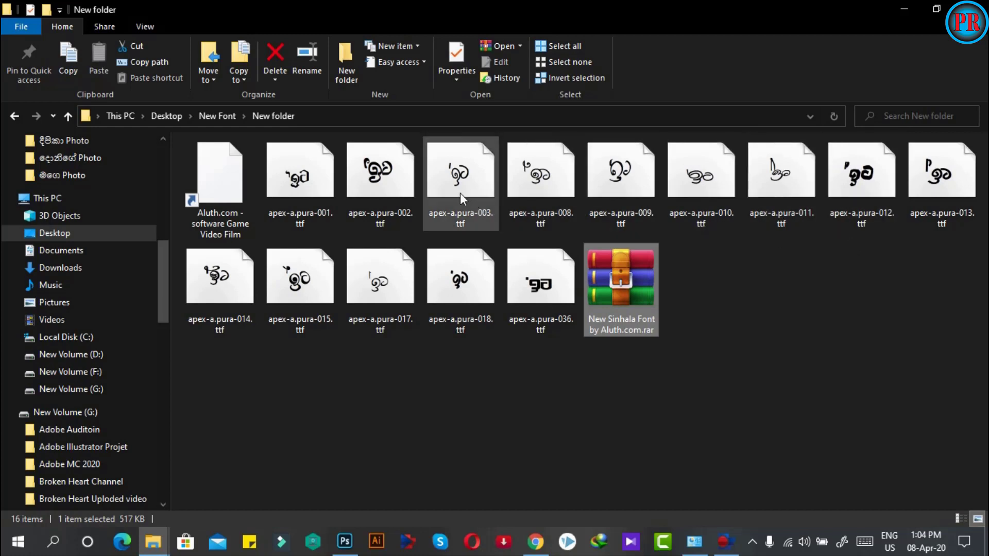
# Try to install apex-a.pura-001.ttf from its preview, declining to replace the existing copy, and close the preview.
pyautogui.doubleClick(287, 187)
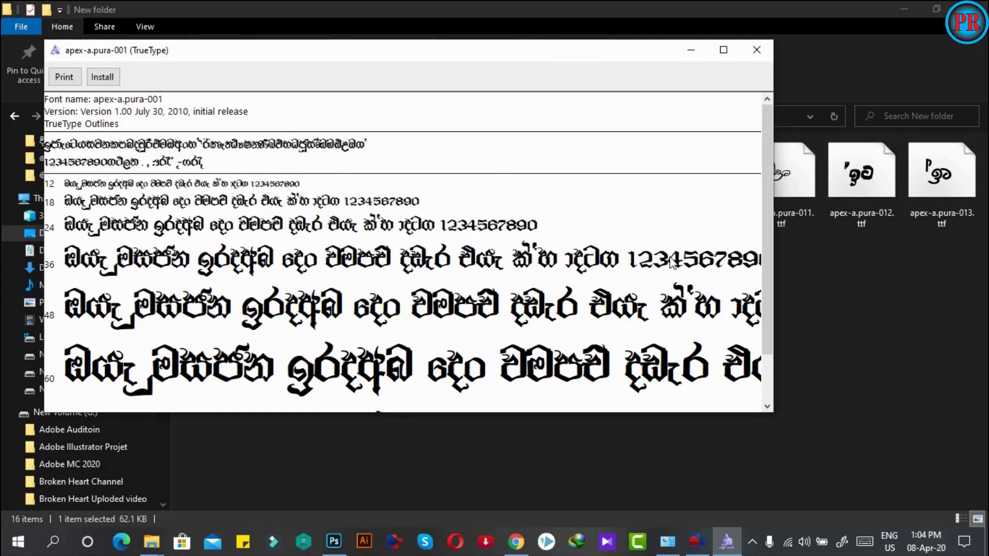
pyautogui.click(99, 83)
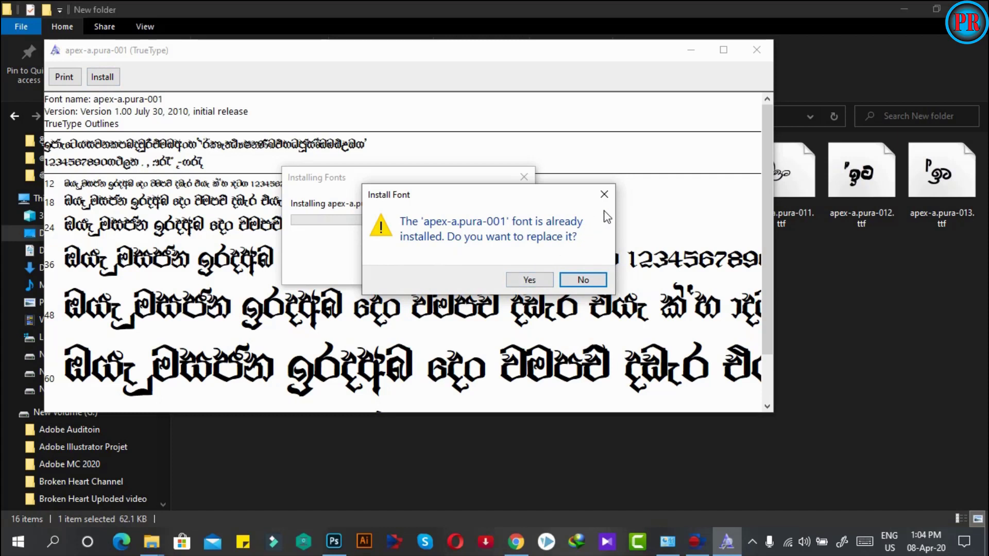
pyautogui.click(581, 279)
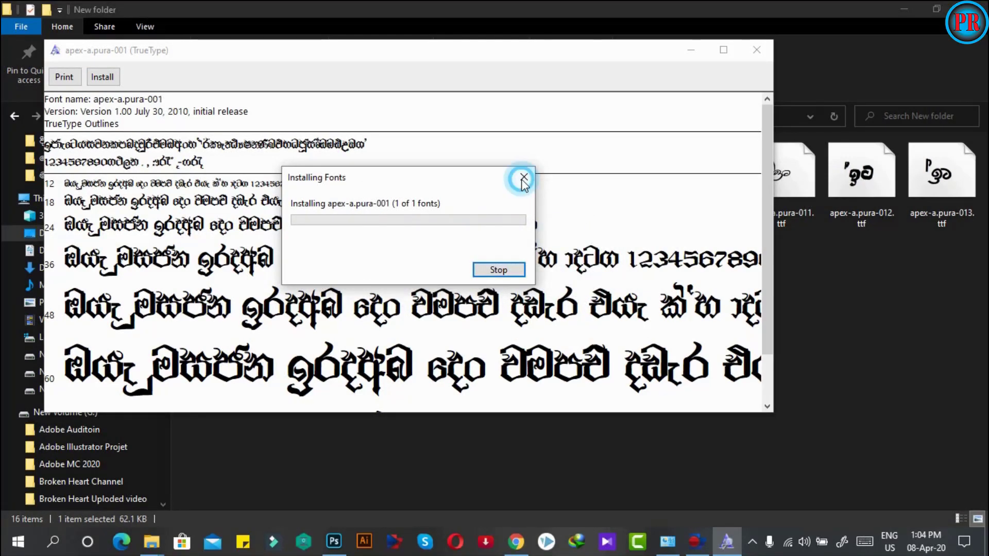
pyautogui.click(756, 50)
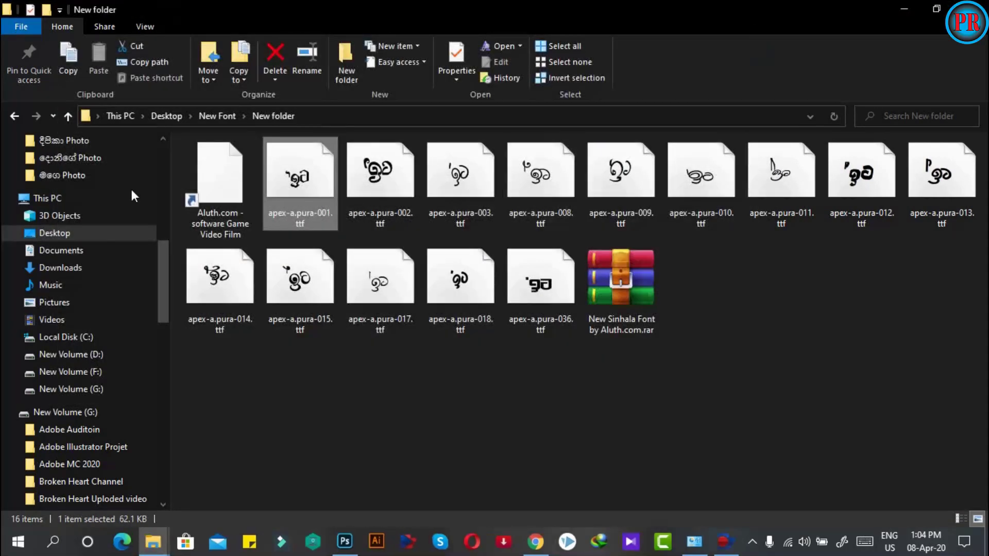
# Go back up to New Font, minimize the folder window, and close the New Sinhala Font pack download page in the browser.
pyautogui.click(70, 116)
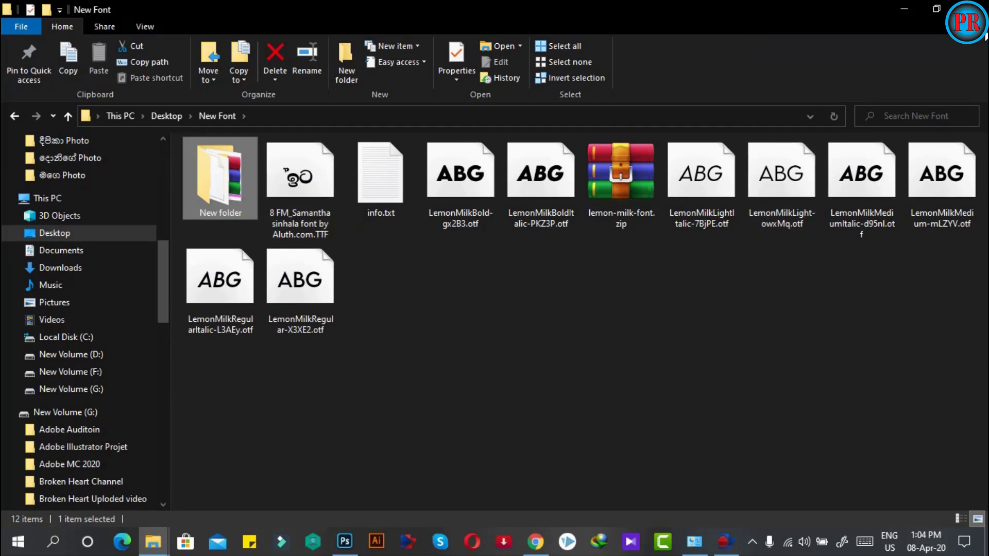
pyautogui.click(936, 10)
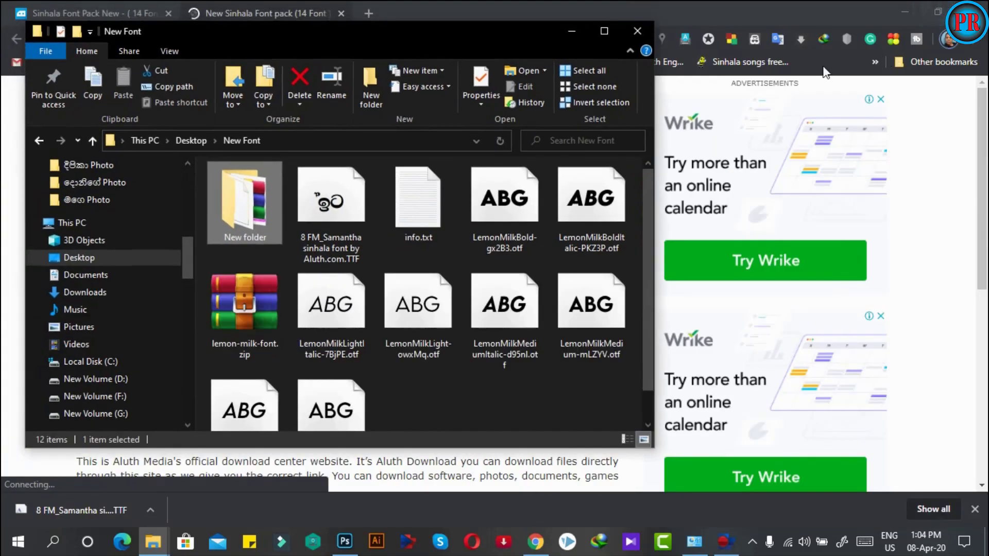
pyautogui.click(575, 30)
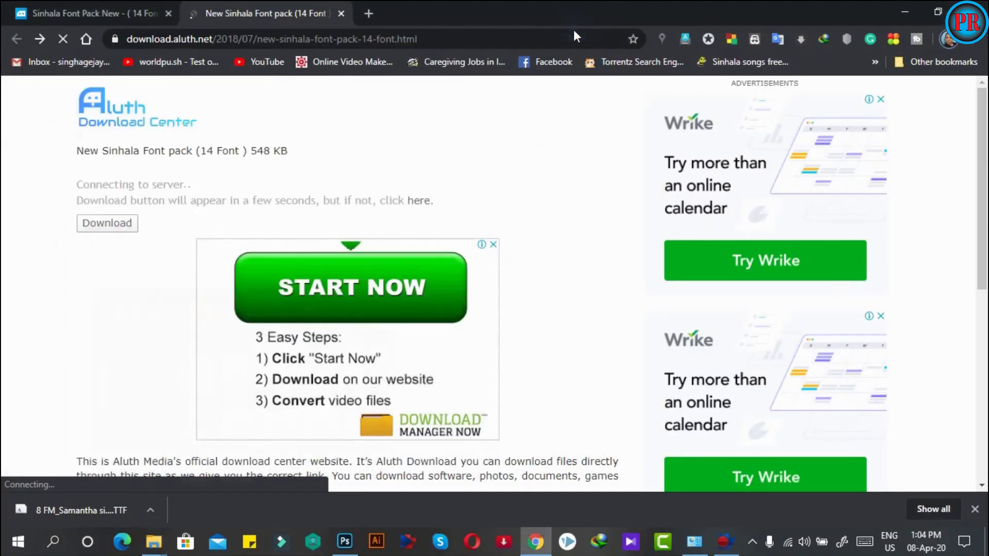
pyautogui.click(135, 8)
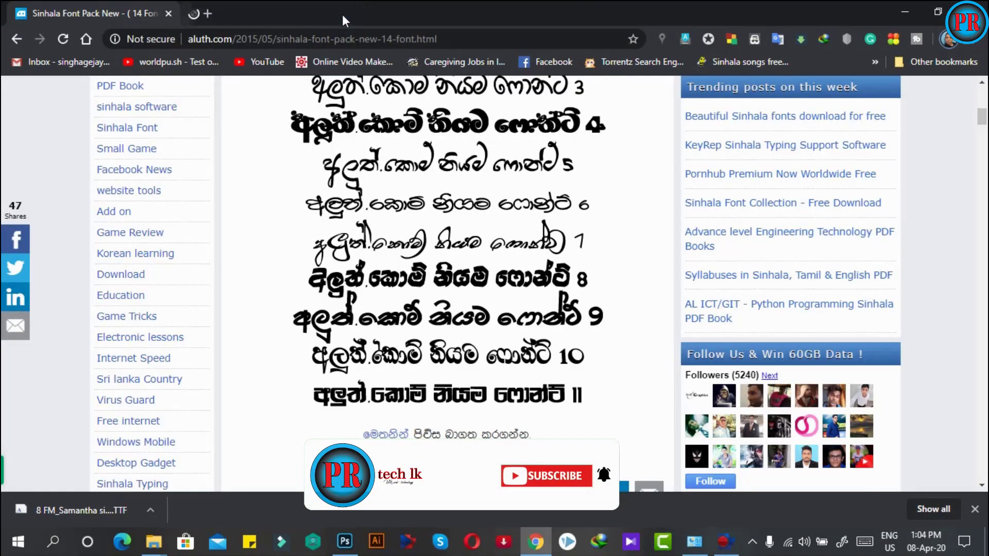
# Return to the Sinhala Font category listing and open the article "Download Hemamali Sinhala Font for free to your computer.".
pyautogui.scroll(5, 443, 257)
pyautogui.hotkey('alt', 'Left')
pyautogui.scroll(-20, 397, 311)
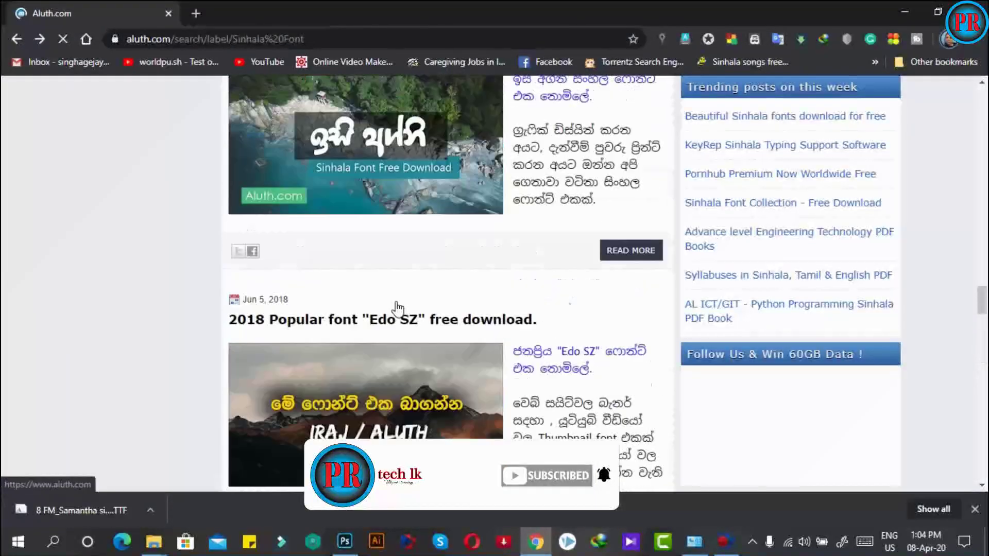
pyautogui.scroll(7, 397, 310)
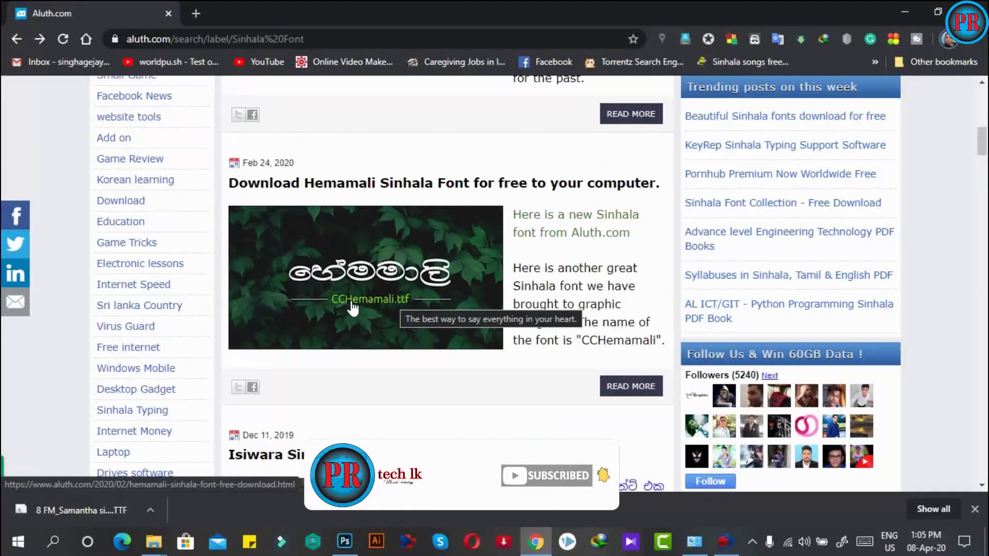
pyautogui.click(372, 285)
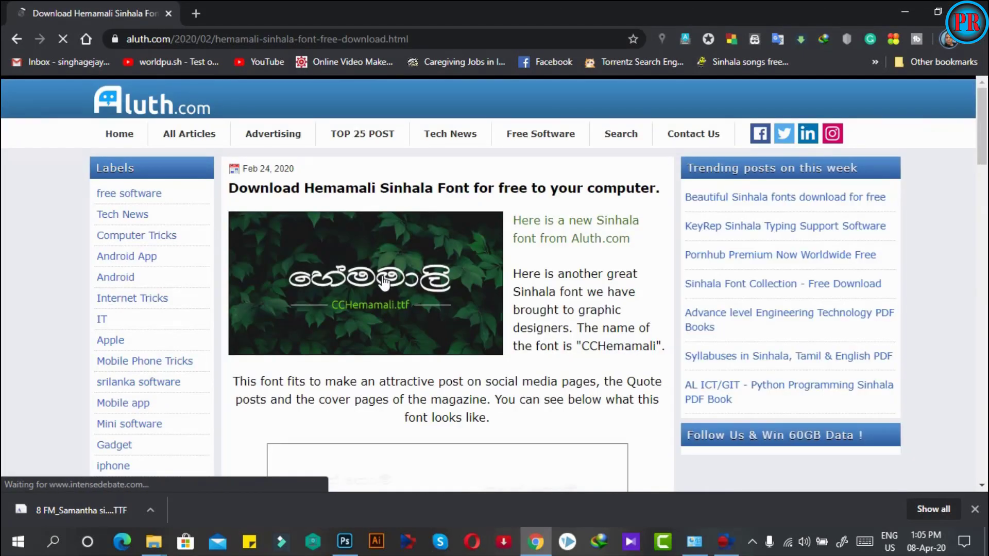
# Review the Hemamali font sample in the article and open the font's download page from the link below it.
pyautogui.scroll(-5, 469, 322)
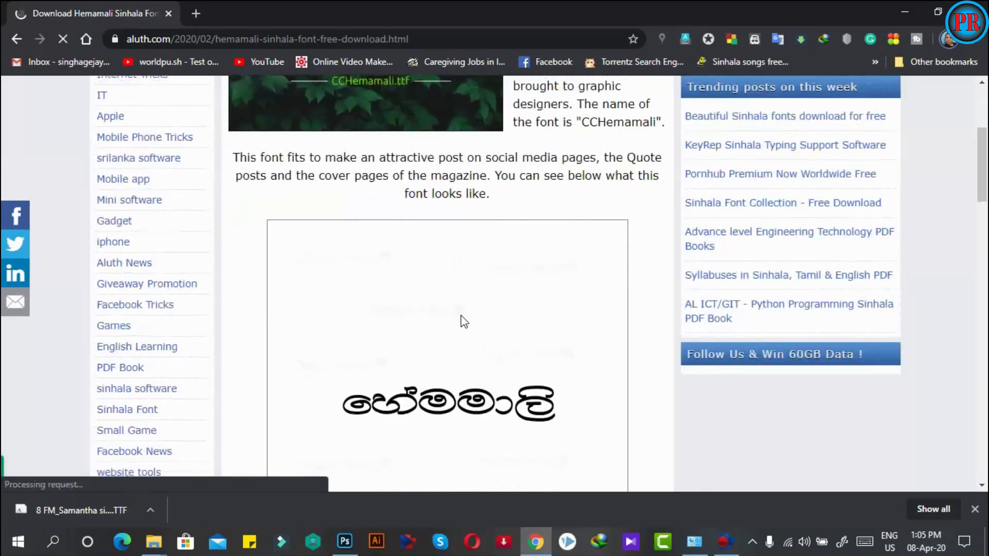
pyautogui.scroll(-5, 464, 322)
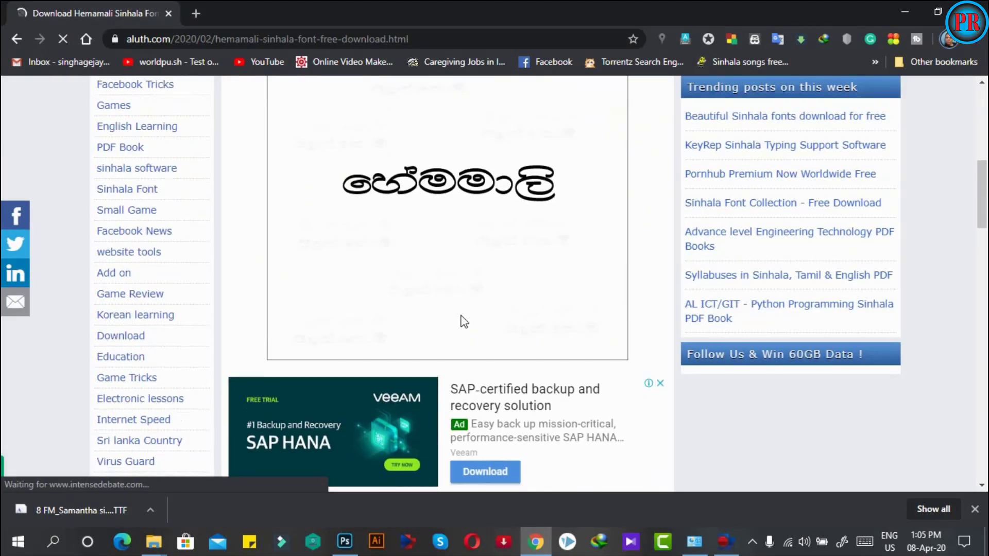
pyautogui.scroll(4, 451, 277)
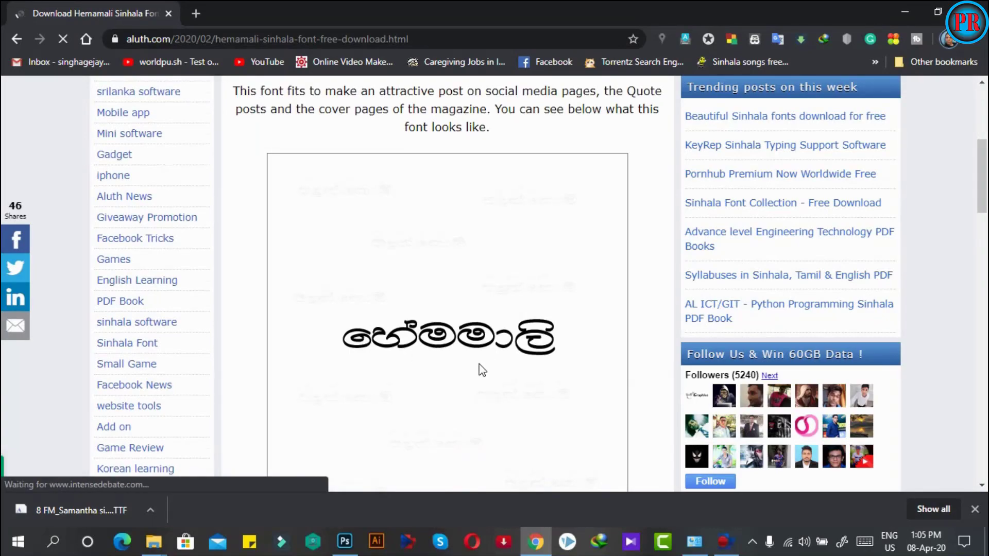
pyautogui.scroll(-8, 468, 366)
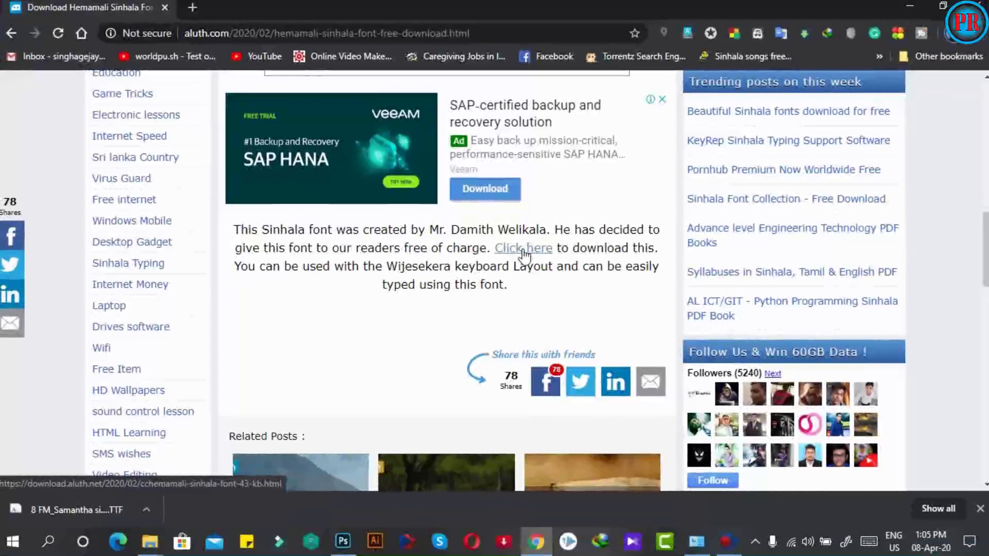
pyautogui.click(530, 312)
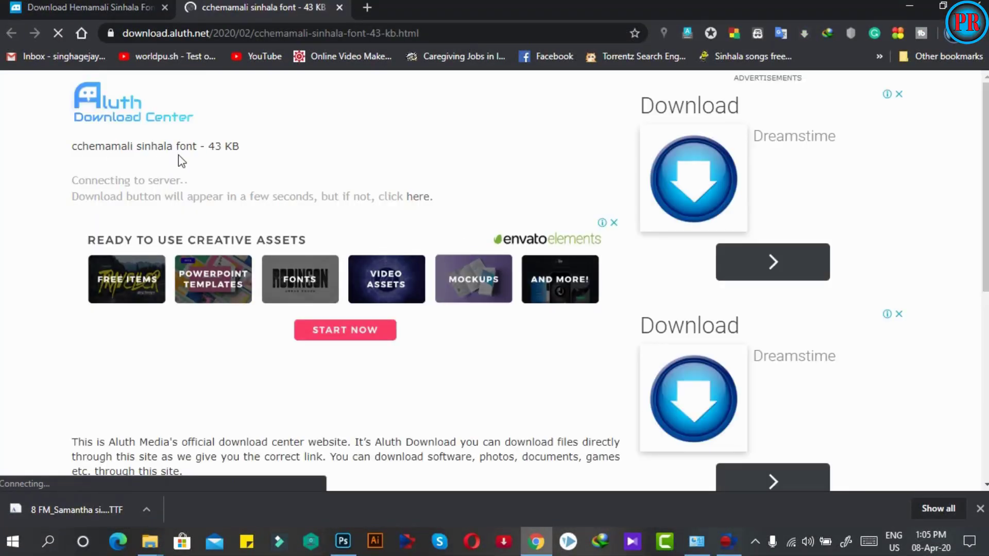
# Download CCHemamali sinhala font by Aluth.com.rar to Downloads\Compressed and open its containing folder.
pyautogui.click(102, 219)
pyautogui.click(490, 331)
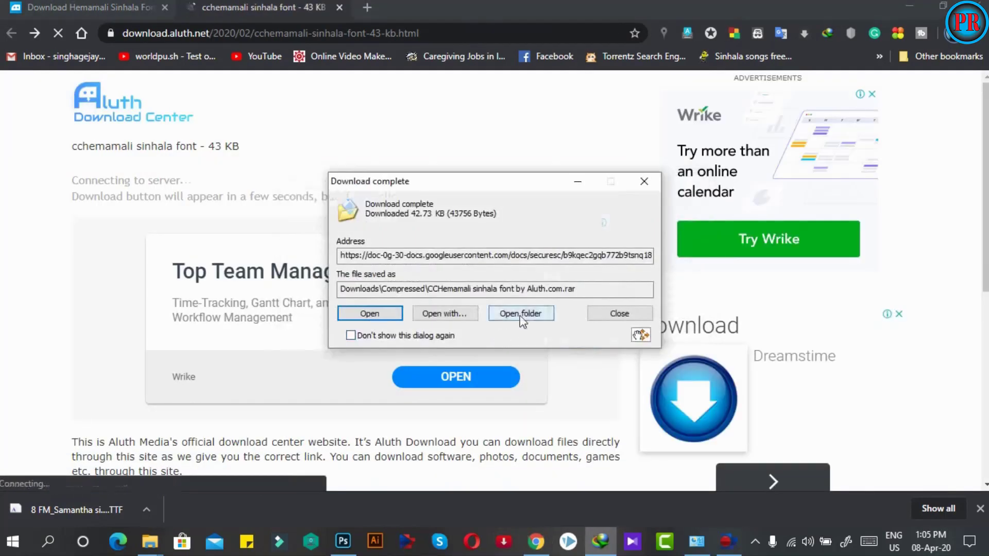
pyautogui.click(517, 313)
# Create New folder (2) inside New Font and paste the CCHemamali archive from the download folder into it.
pyautogui.rightClick(258, 202)
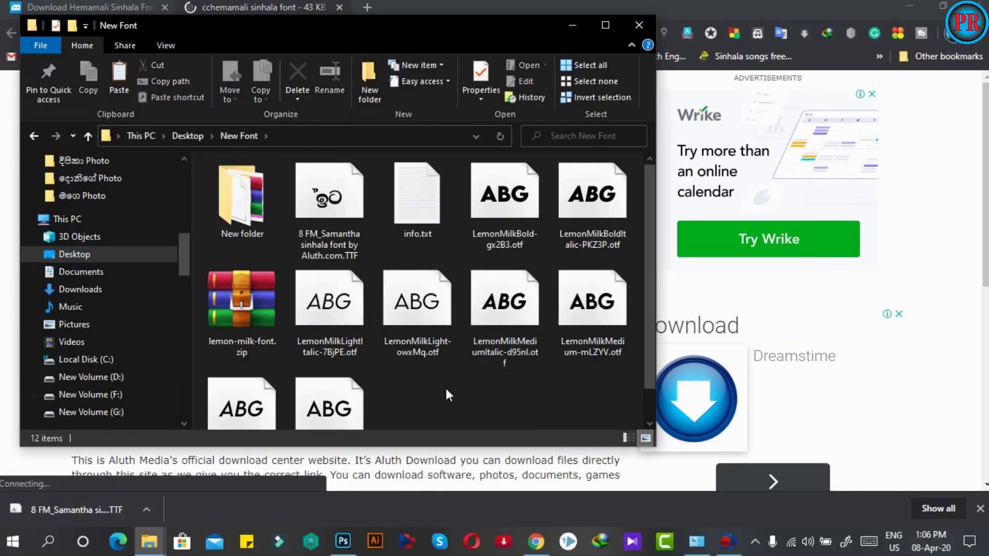
pyautogui.click(606, 24)
pyautogui.hotkey('ctrl', 'shift', 'n')
pyautogui.rightClick(291, 170)
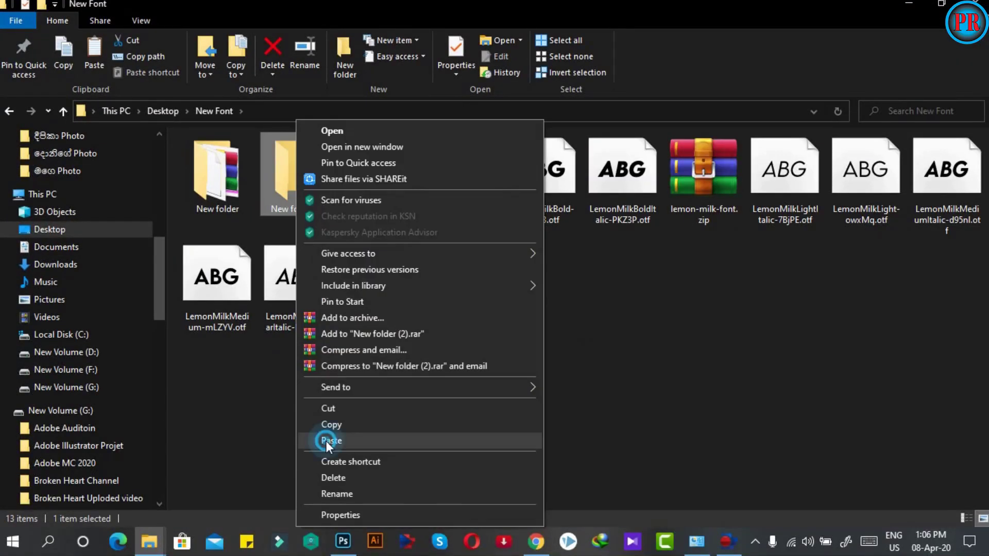
pyautogui.click(325, 503)
# Open New folder (2) and extract CCHemamali sinhala font by Aluth.com.rar in place.
pyautogui.doubleClick(287, 170)
pyautogui.click(230, 196)
pyautogui.rightClick(231, 196)
pyautogui.click(269, 240)
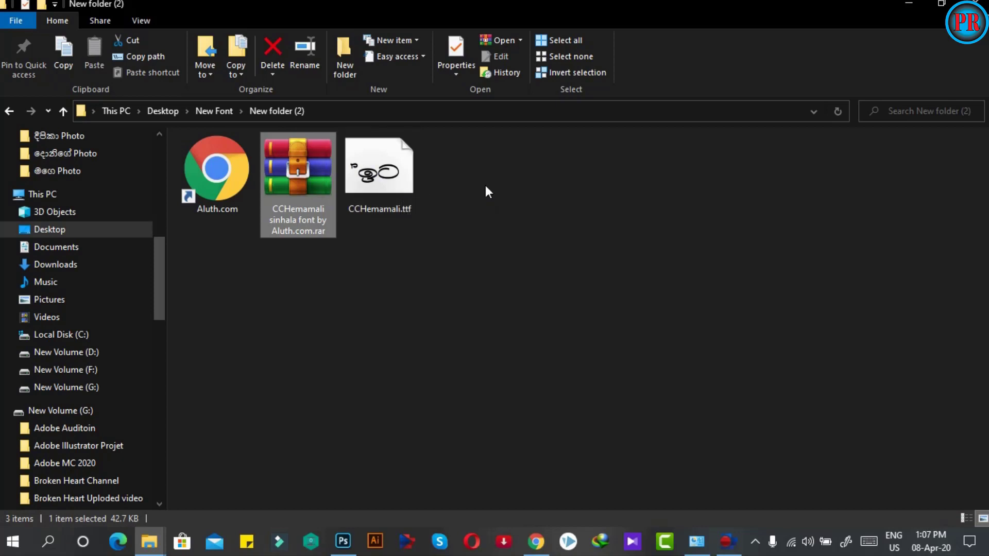
# Install CCHemamali.ttf by copying it from New folder (2) into the Control Panel Fonts folder.
pyautogui.press('super+Down')
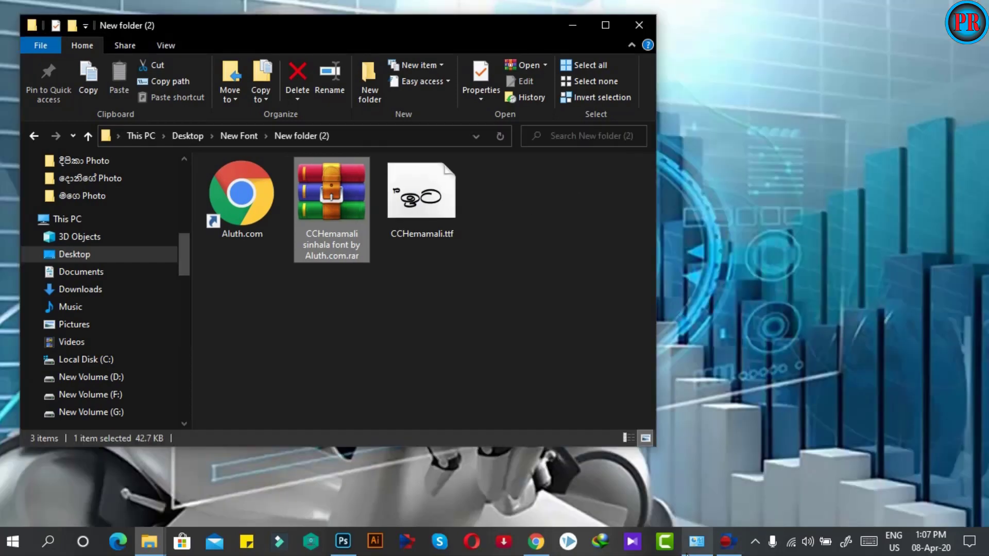
pyautogui.click(694, 549)
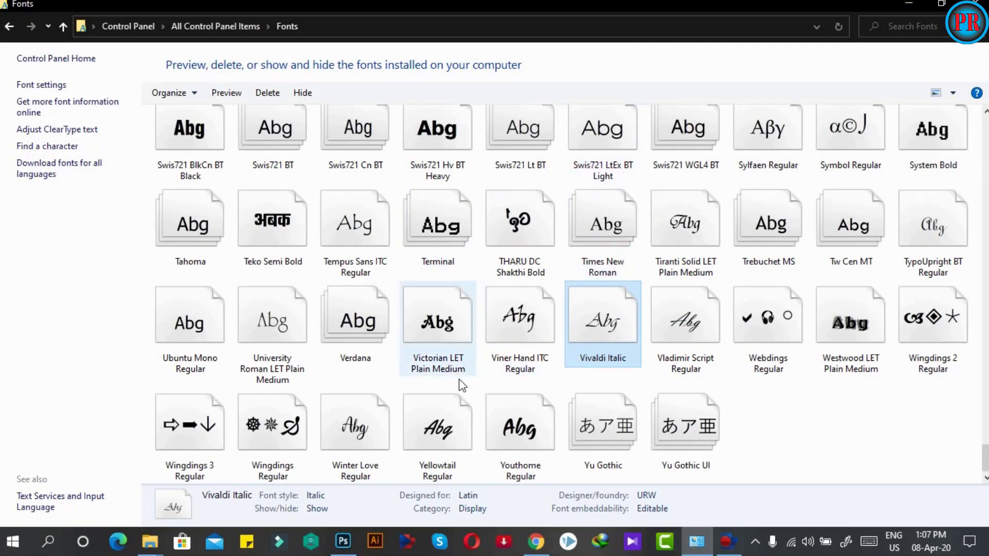
pyautogui.click(150, 550)
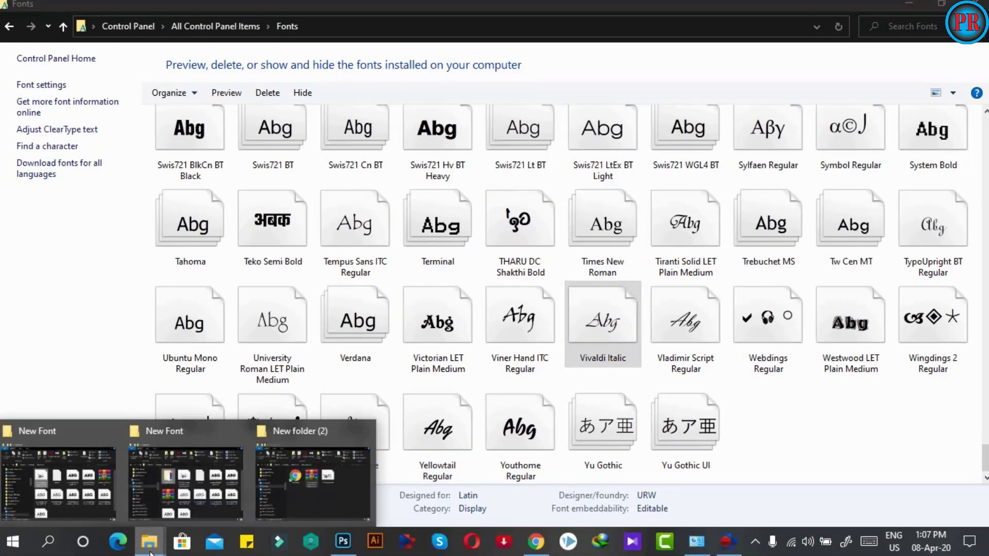
pyautogui.click(312, 497)
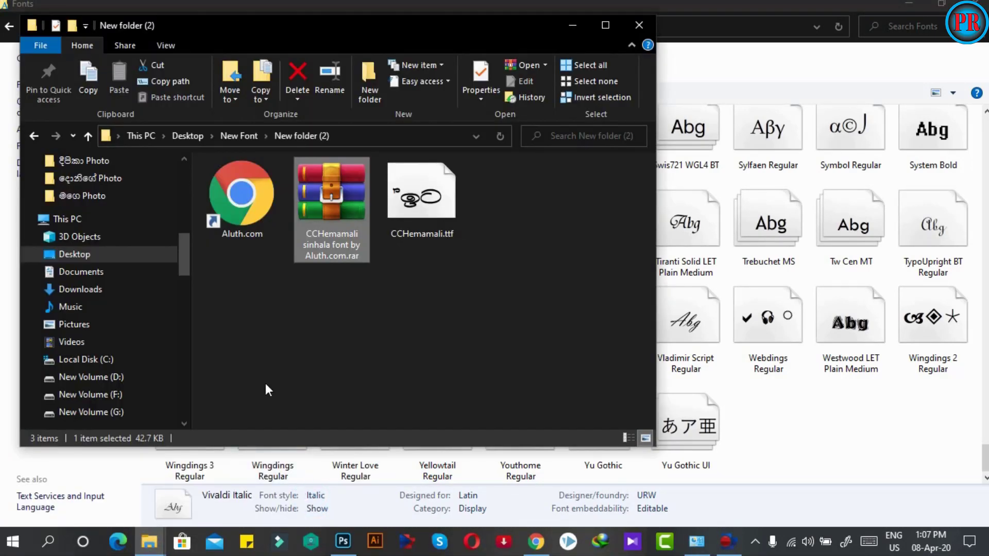
pyautogui.moveTo(422, 201); pyautogui.dragTo(812, 466)
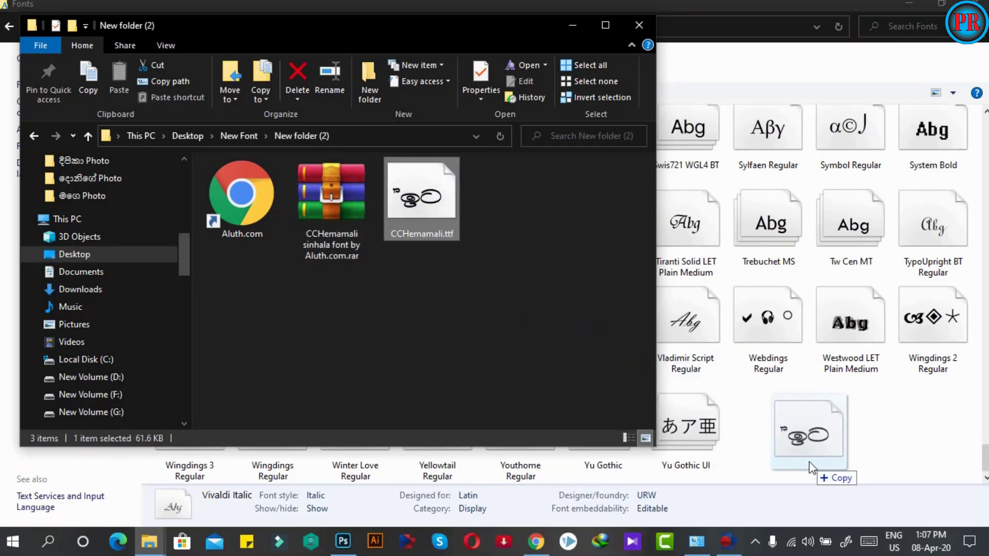
pyautogui.moveTo(811, 464); pyautogui.dragTo(827, 464)
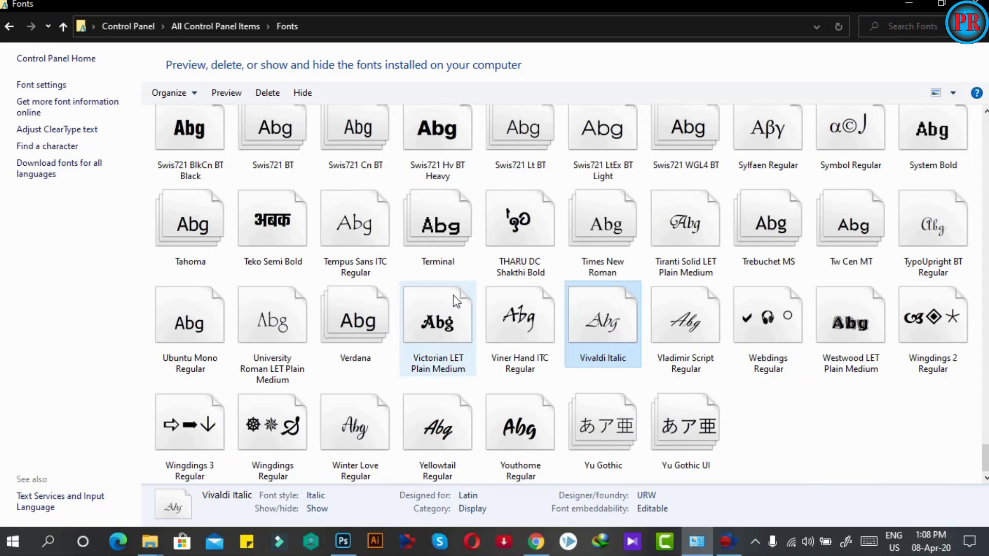
# Preview CCHemamali.ttf from New folder (2) and minimize the folder window.
pyautogui.hotkey('alt', 'Tab')
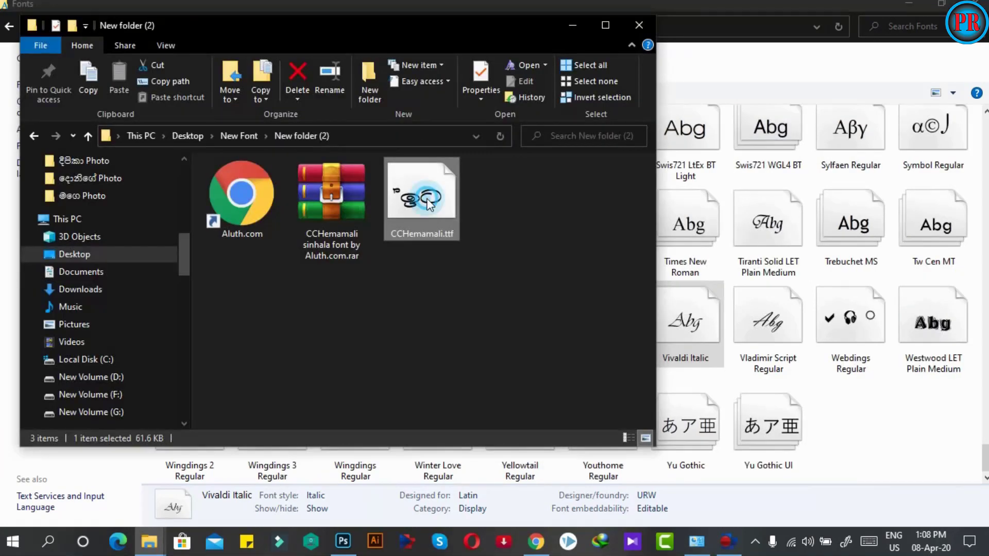
pyautogui.doubleClick(425, 200)
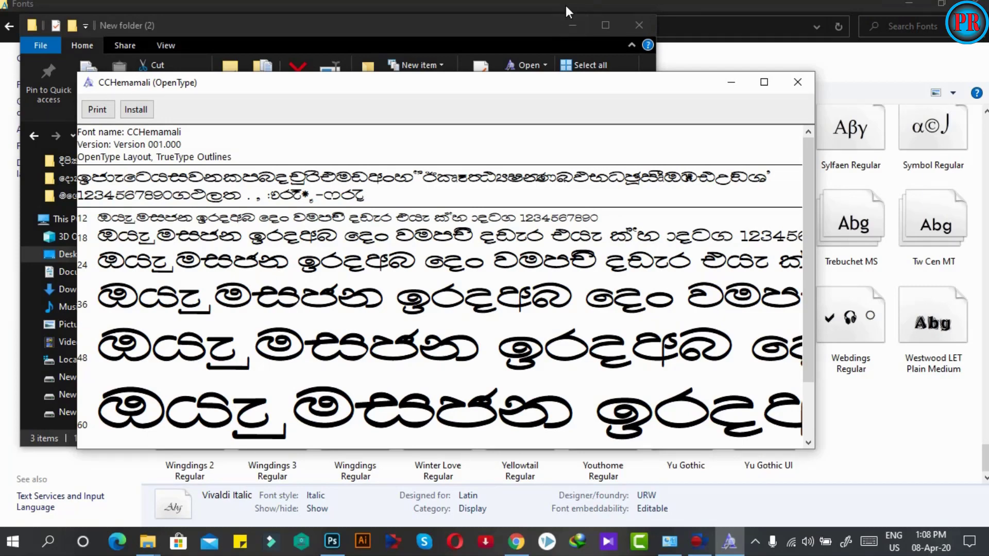
pyautogui.click(573, 22)
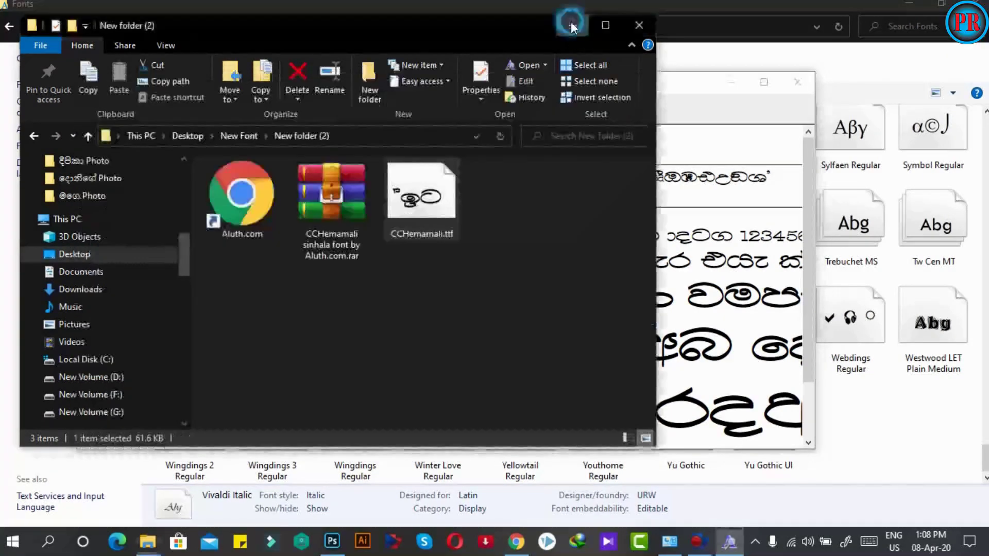
# Minimize the Fonts folder window and install the CCHemamali font from its open preview.
pyautogui.click(908, 7)
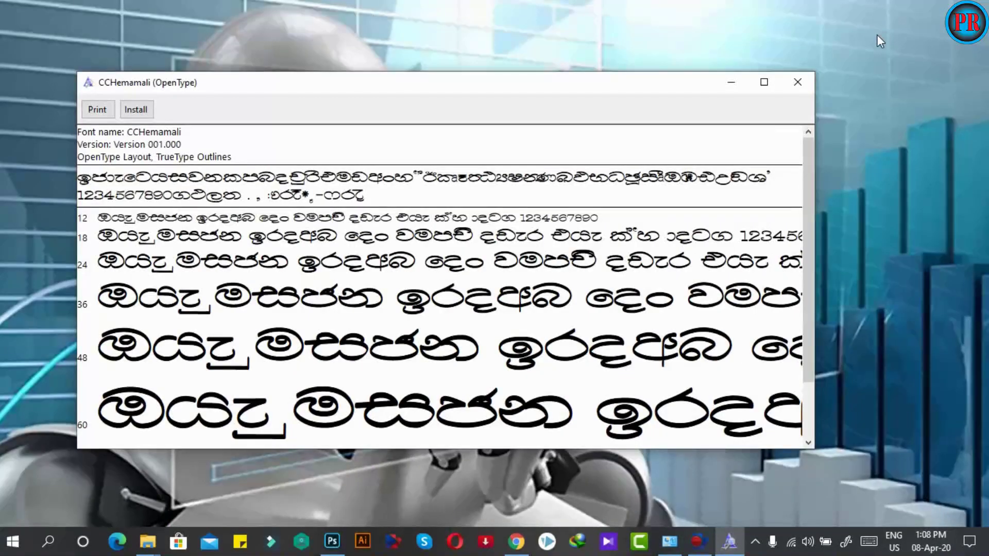
pyautogui.click(146, 111)
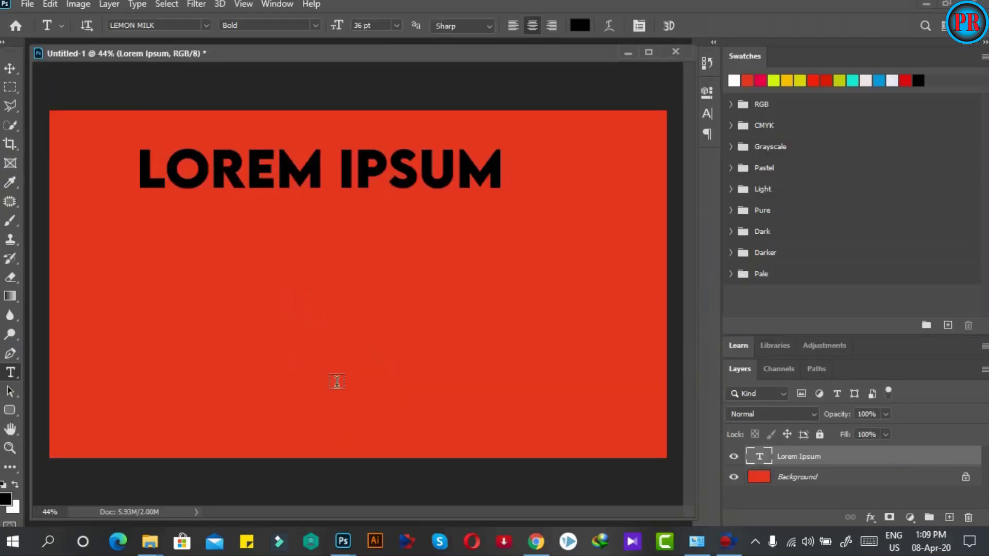
# In Photoshop, select the whole Lorem Ipsum text, search the fonts for "cchemama" and apply CCHemamali Regular.
pyautogui.moveTo(496, 191); pyautogui.dragTo(164, 96)
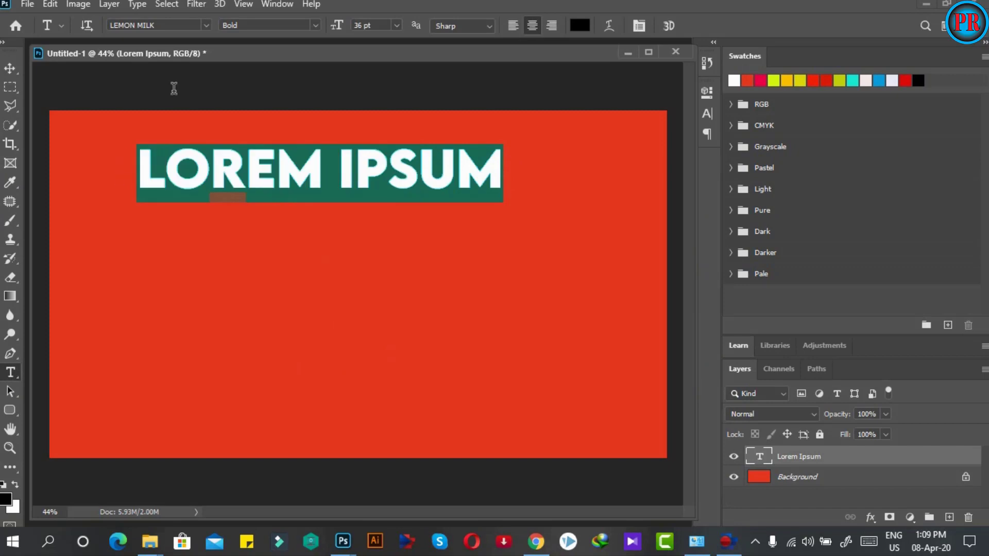
pyautogui.click(206, 25)
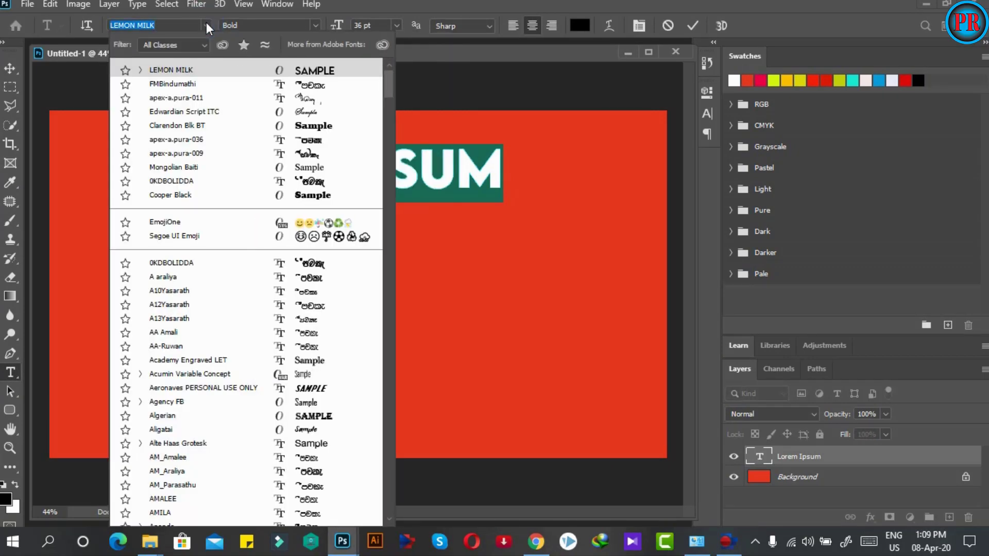
pyautogui.write('cc')
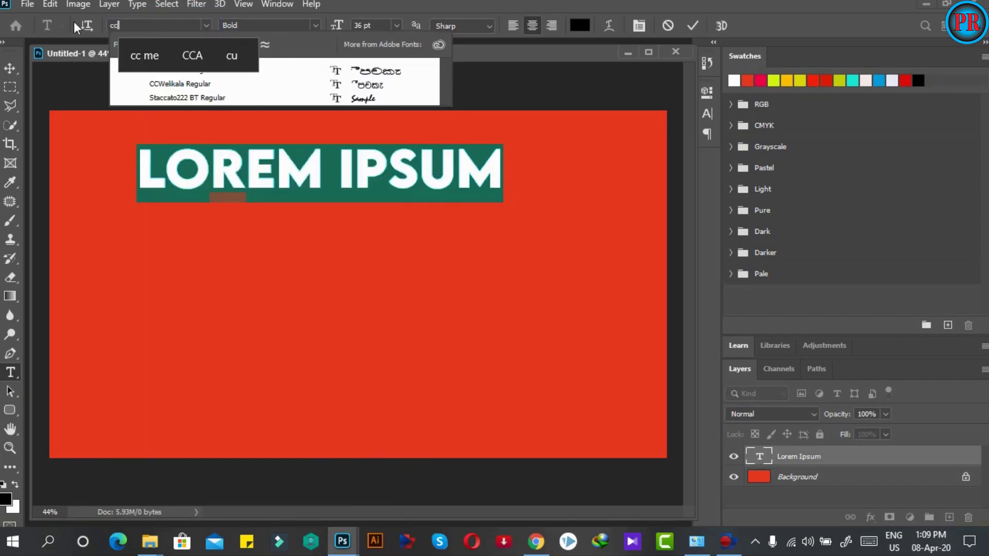
pyautogui.write('he')
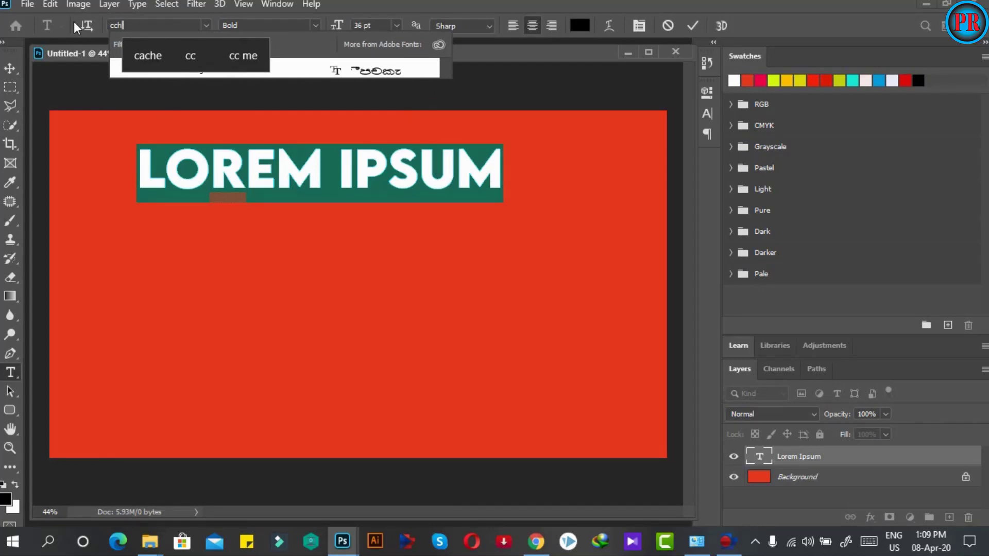
pyautogui.write('mama')
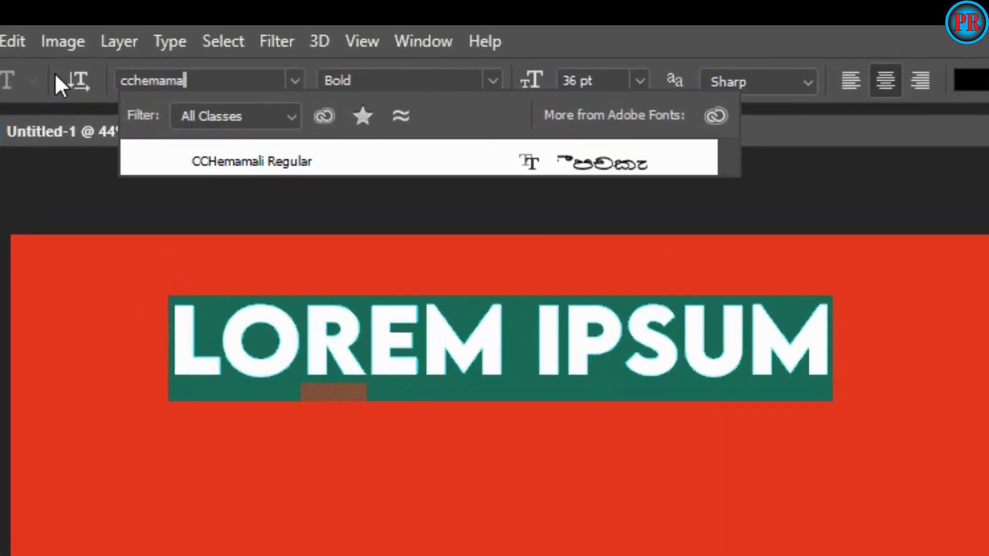
pyautogui.click(267, 161)
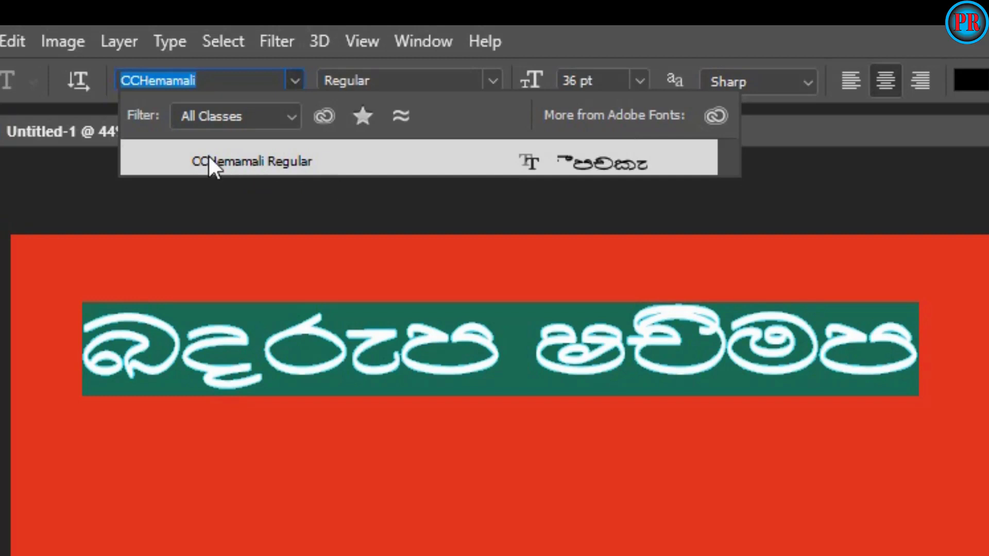
pyautogui.click(226, 155)
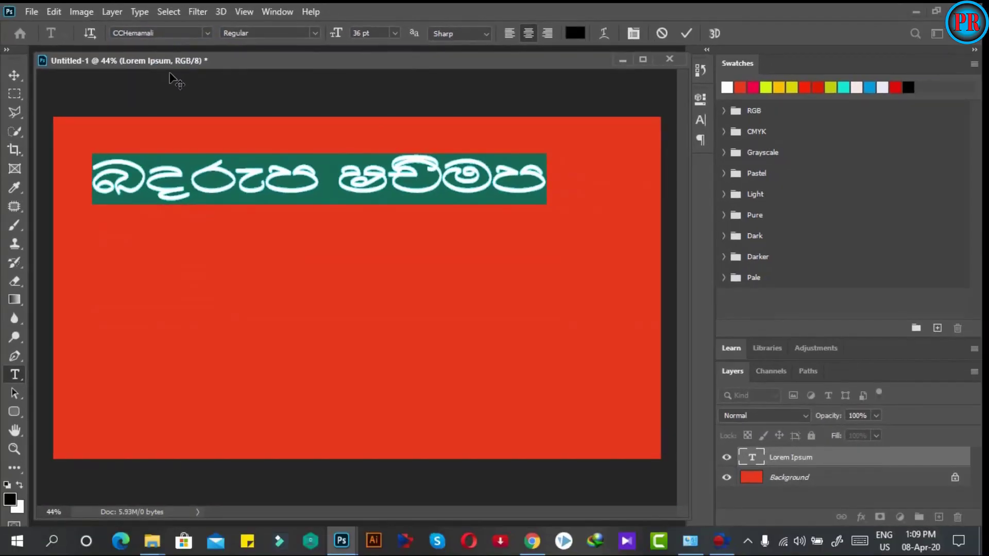
# Open the list of available fonts for the selected Lorem Ipsum text.
pyautogui.click(207, 32)
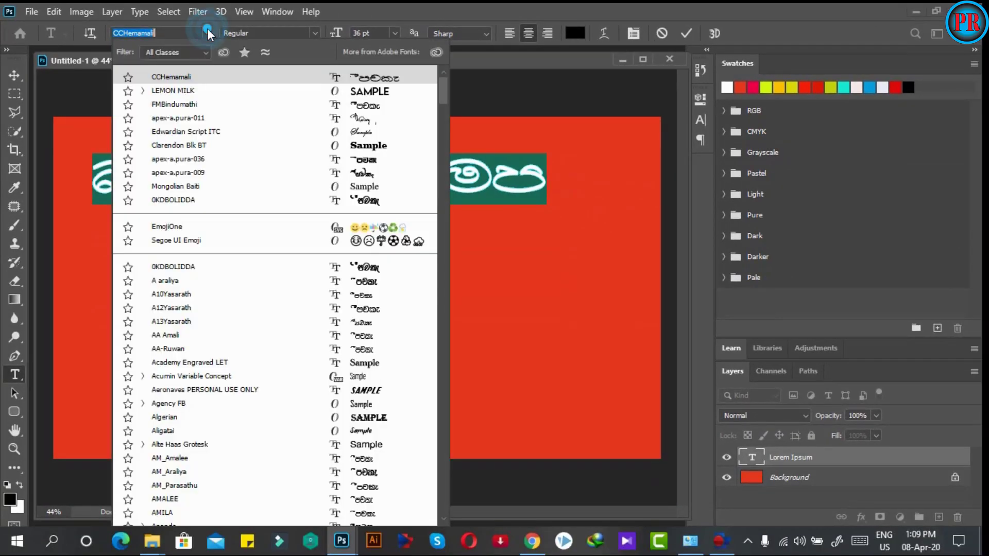